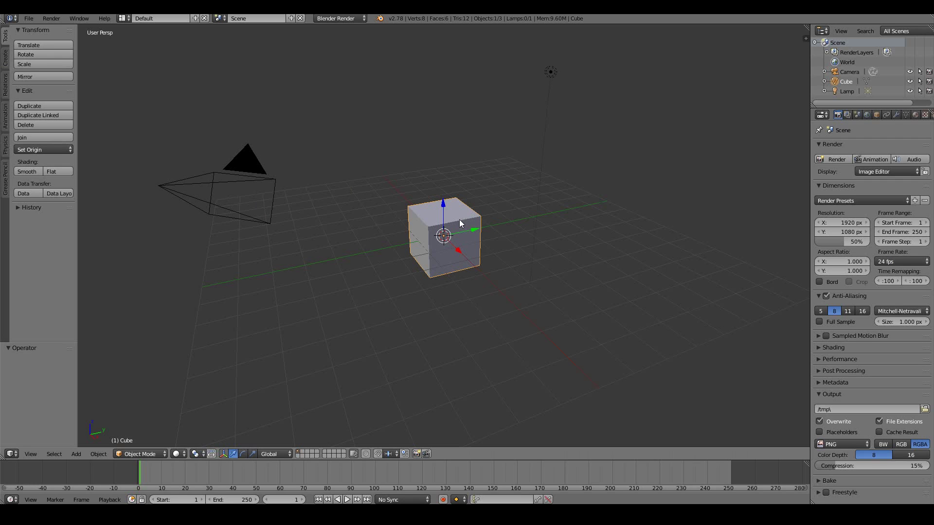
- Move the camera and the lamp together to layer 5
right_click(284, 193)
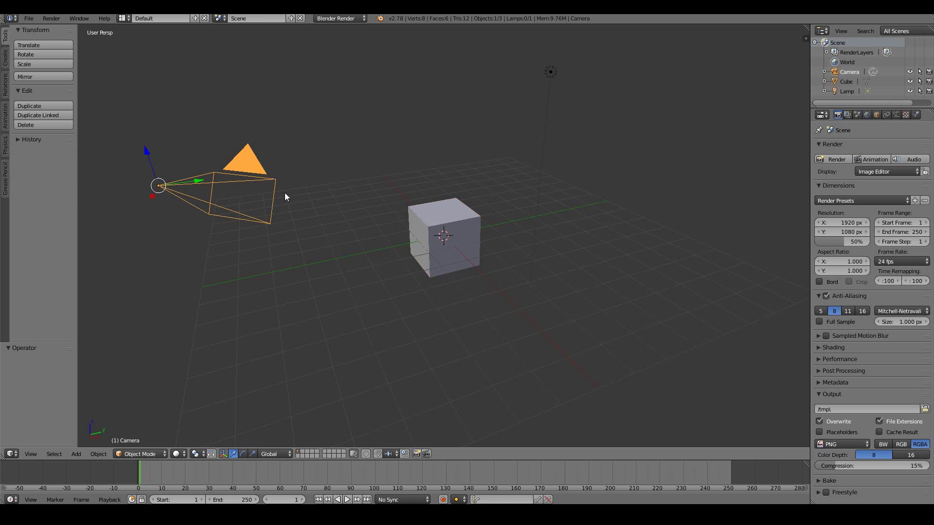
right_click(550, 75, "shift")
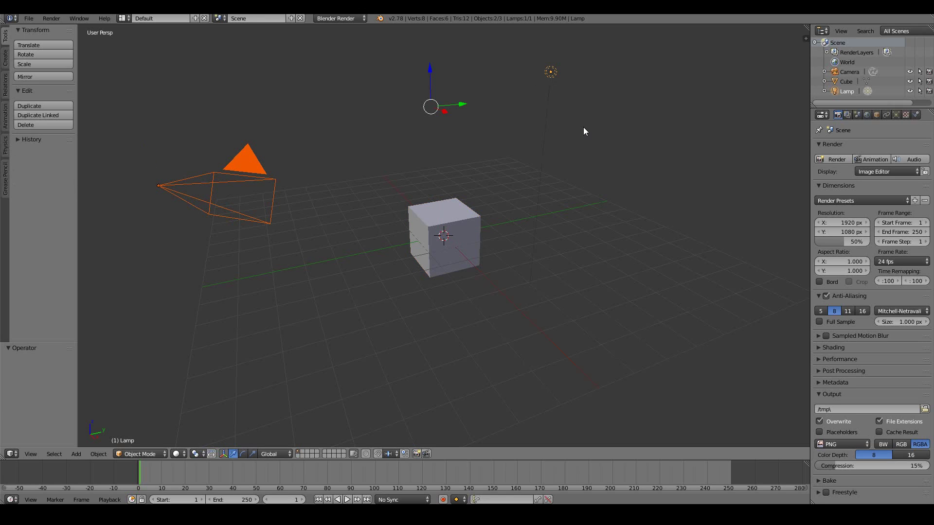
key("m")
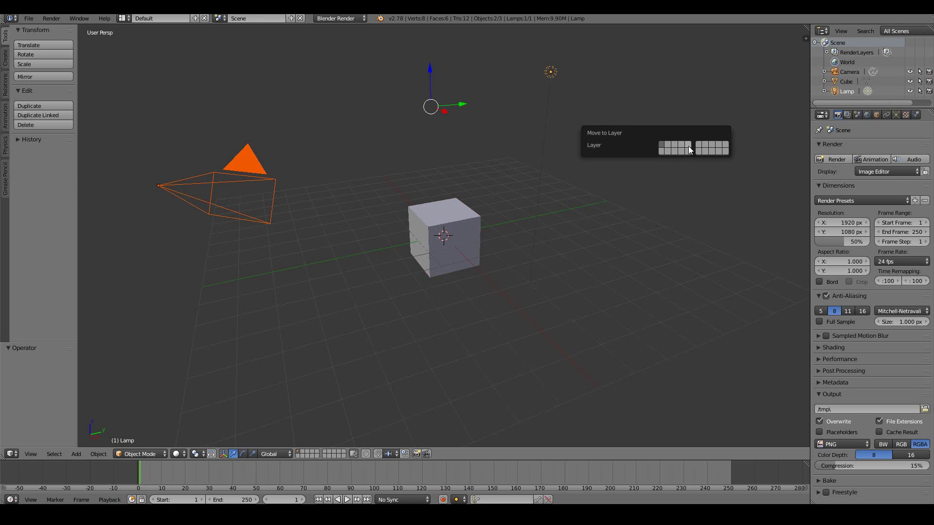
left_click(687, 146)
- Delete the default cube
right_click(453, 239)
key("x")
left_click(453, 239)
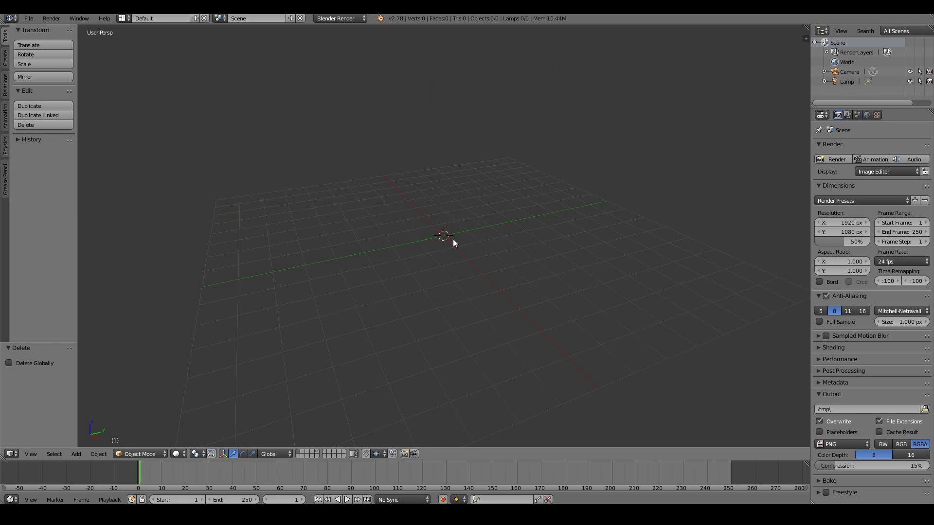
- Add a plane mesh at the origin and open it in Edit Mode in top view
key("shift+a")
mouse_move(486, 229)
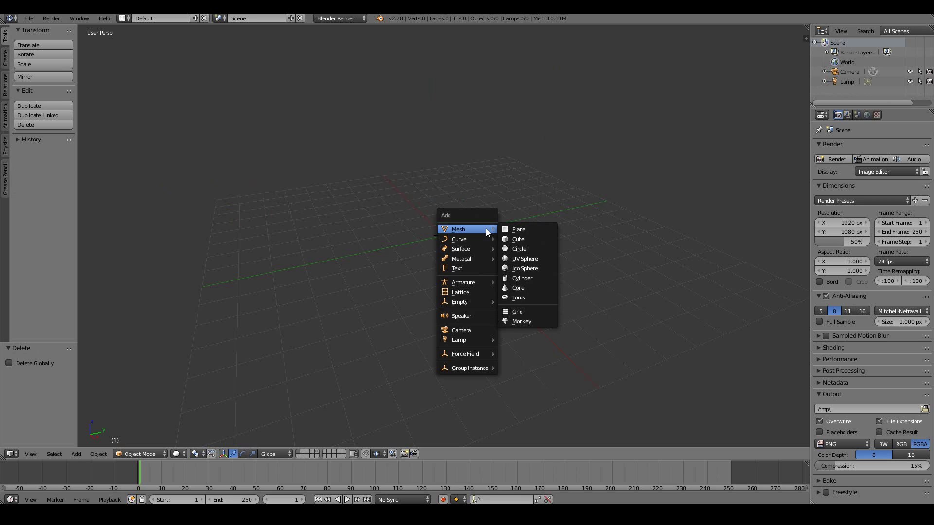
left_click(518, 229)
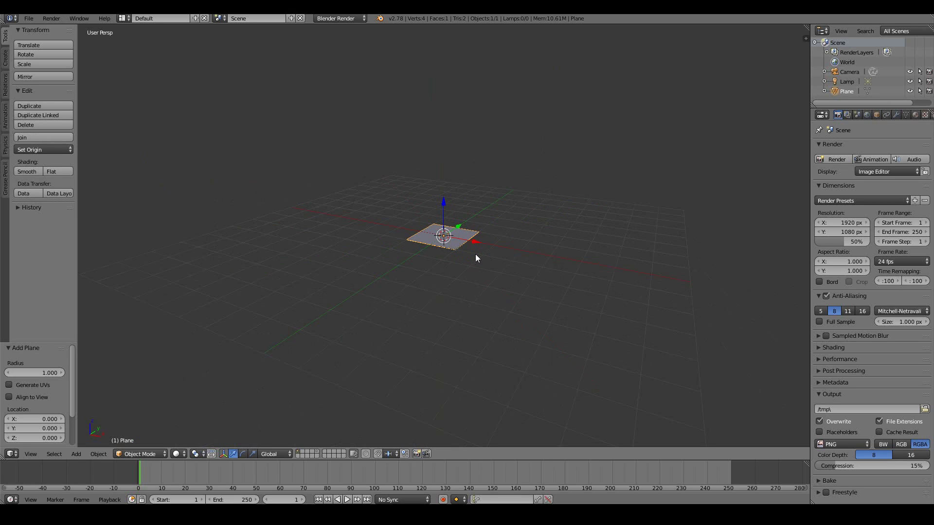
key("KP_7")
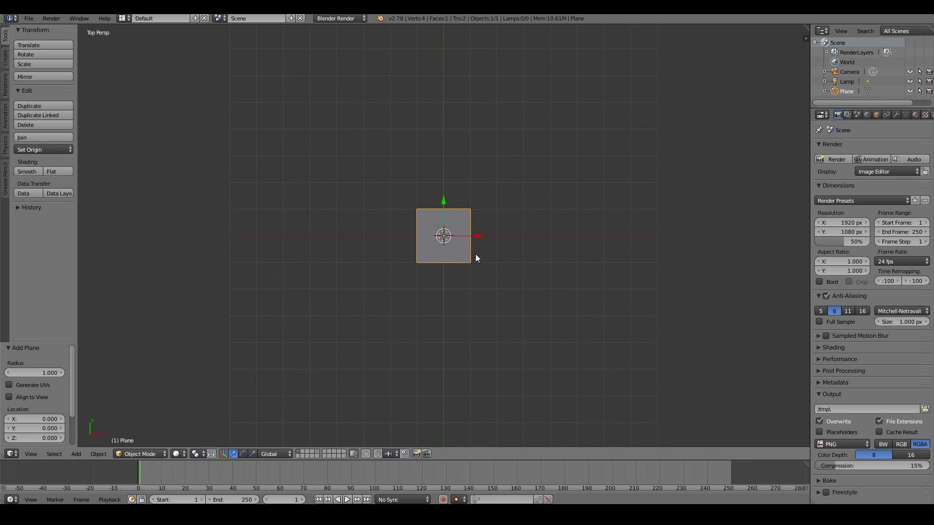
scroll(476, 257, "up", 3)
key("Tab")
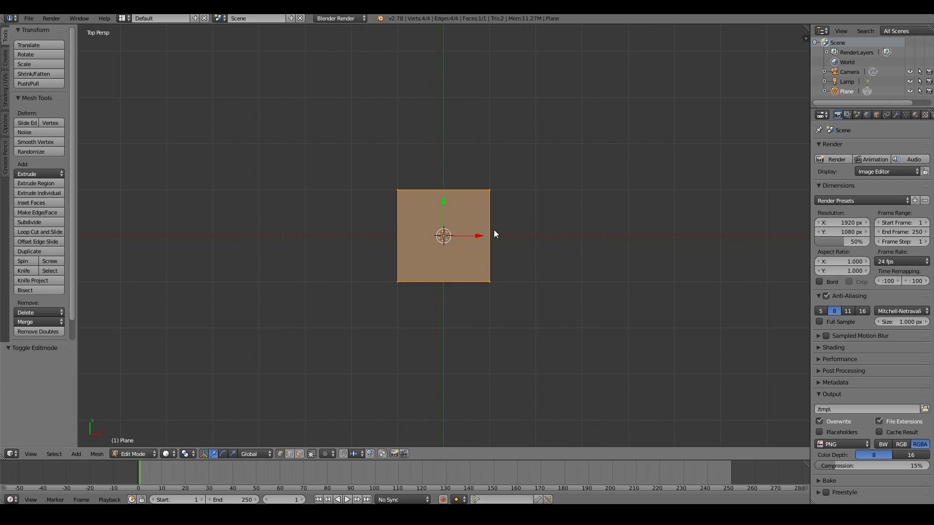
scroll(494, 230, "up", 2)
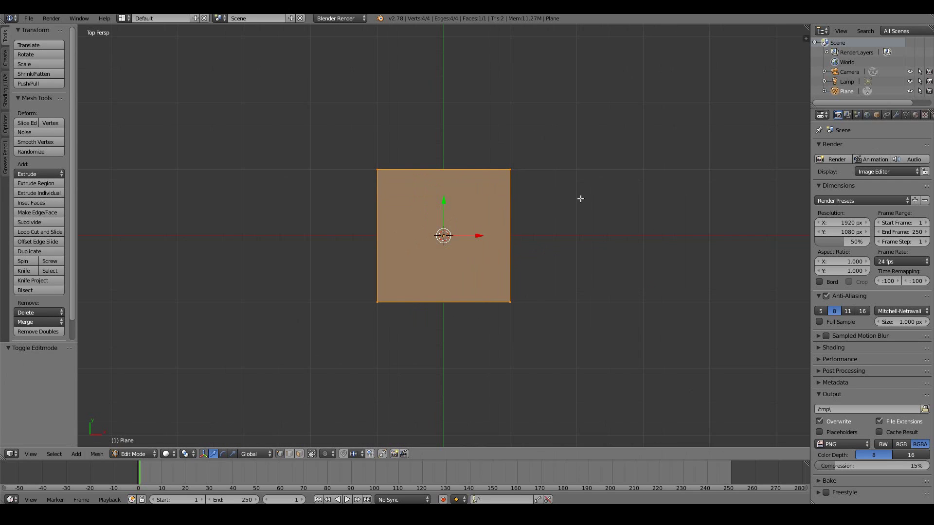
- Add a Subdivision Surface modifier to the plane
left_click(895, 115)
left_click(888, 146)
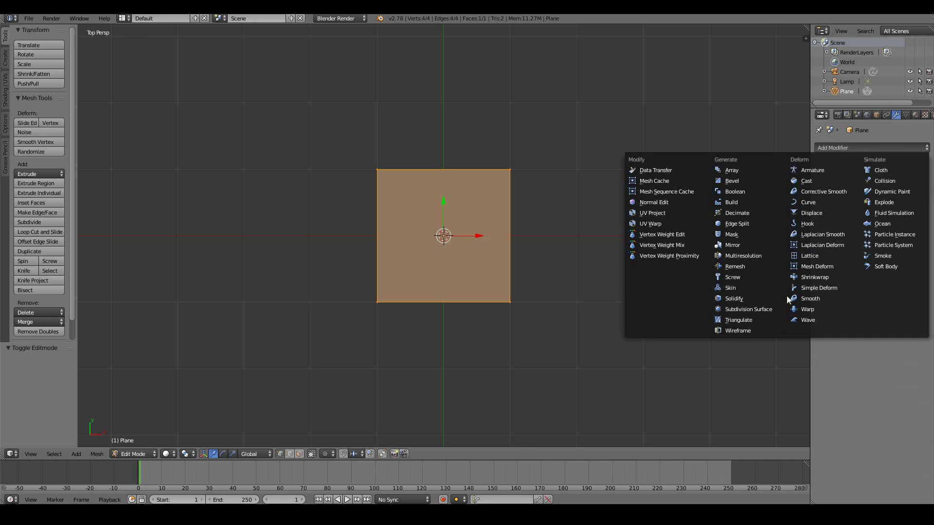
left_click(778, 308)
- Select only the plane's edge on the positive Y side and scale it up by about 1.99
scroll(416, 221, "up", 3, "shift")
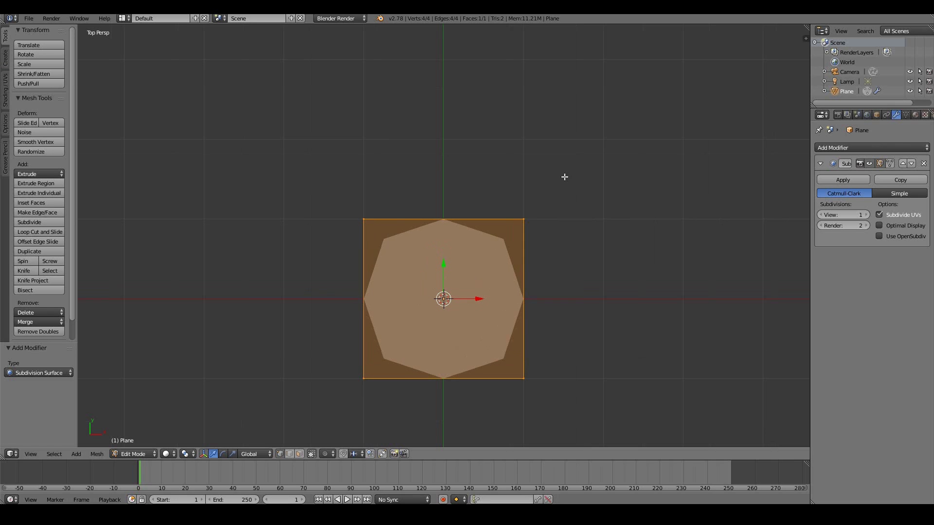
key("a")
key("b")
left_click_drag(344, 204, 571, 241)
scroll(572, 241, "down", 2)
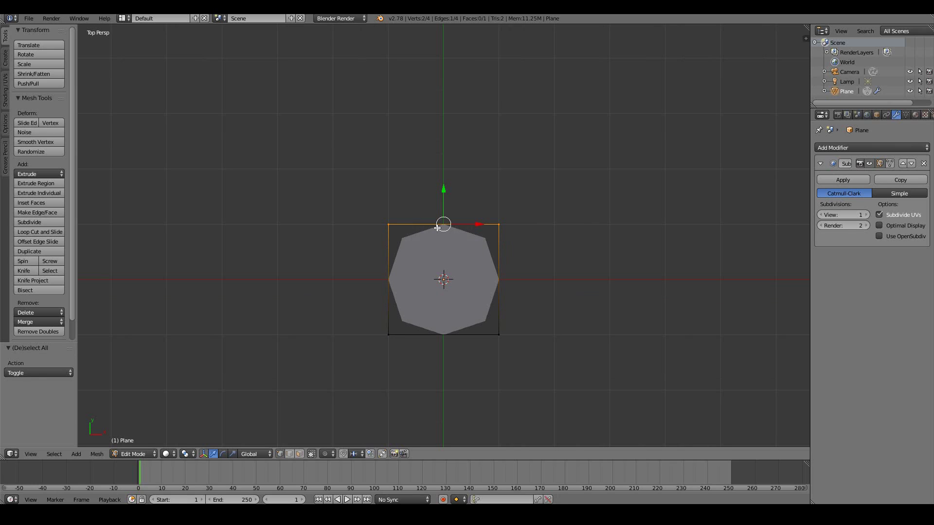
key("s")
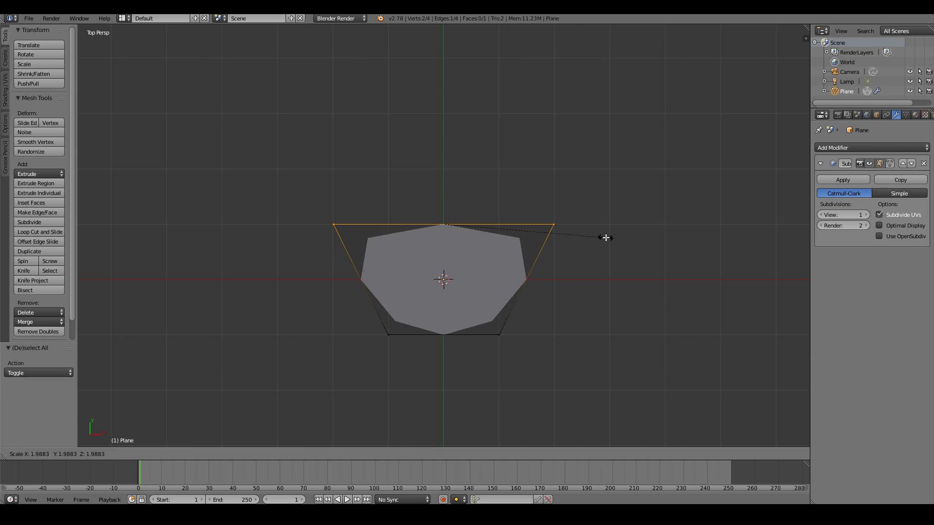
left_click(605, 237)
scroll(441, 245, "down", 2)
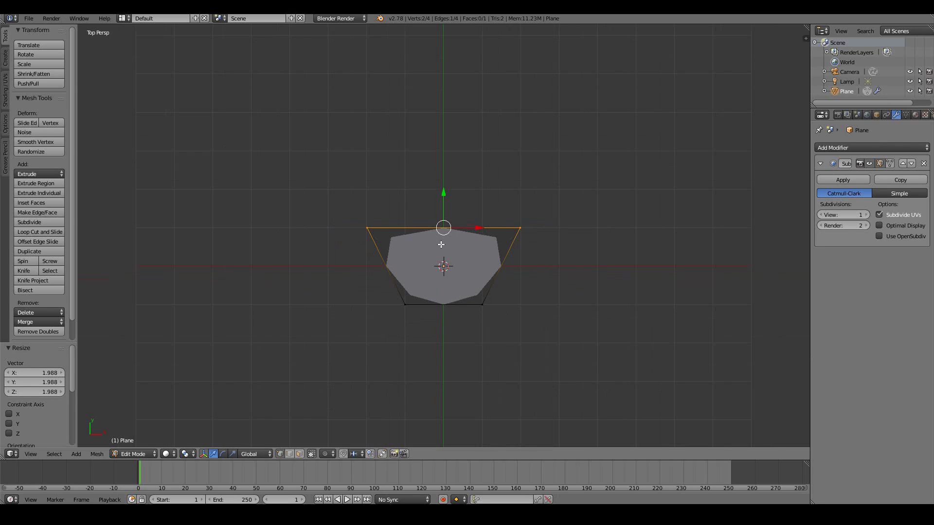
- Extrude the widened edge about 4 units along Y and scale the new edge by about 1.51
key("e")
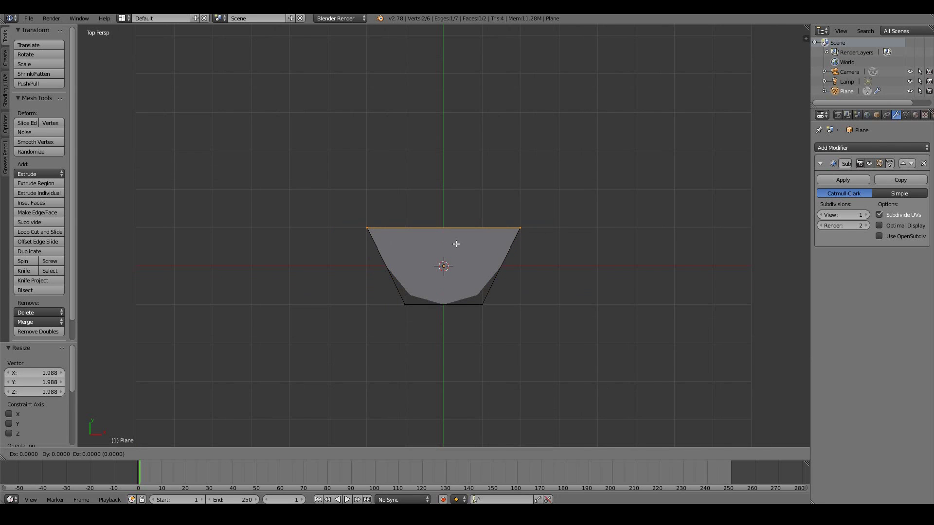
key("y")
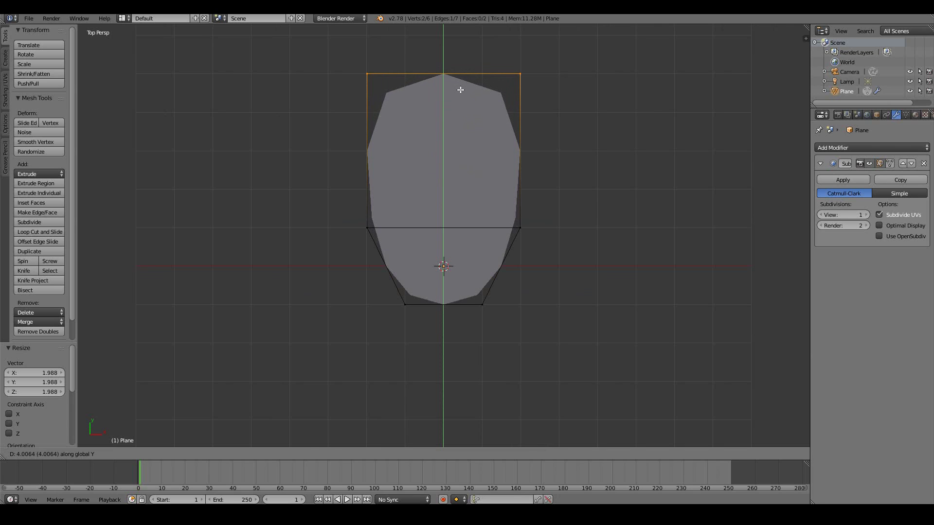
left_click(461, 90)
scroll(461, 90, "down", 3)
key("s")
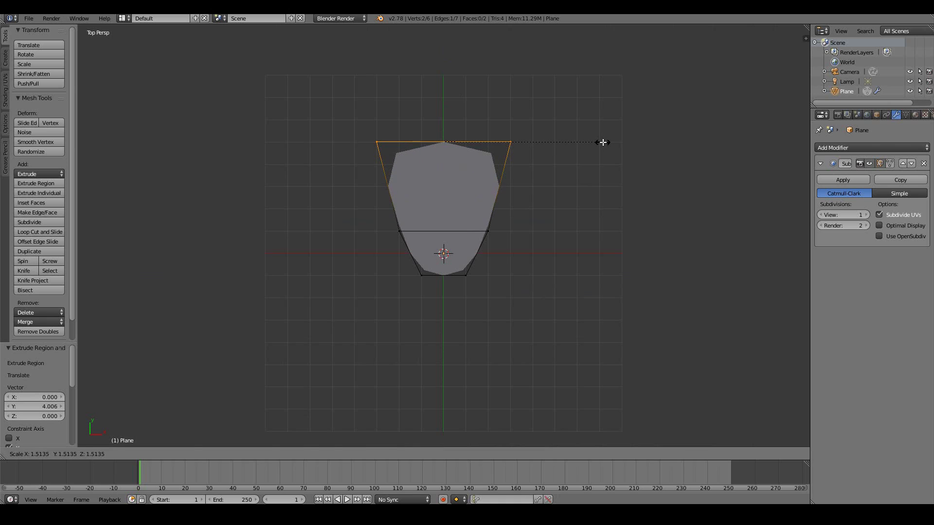
left_click(603, 142)
- Extrude the end edge about 9.67 units along Y and narrow the new edge to a scale of about 0.665
scroll(602, 141, "down", 2)
scroll(602, 142, "up", 3, "shift")
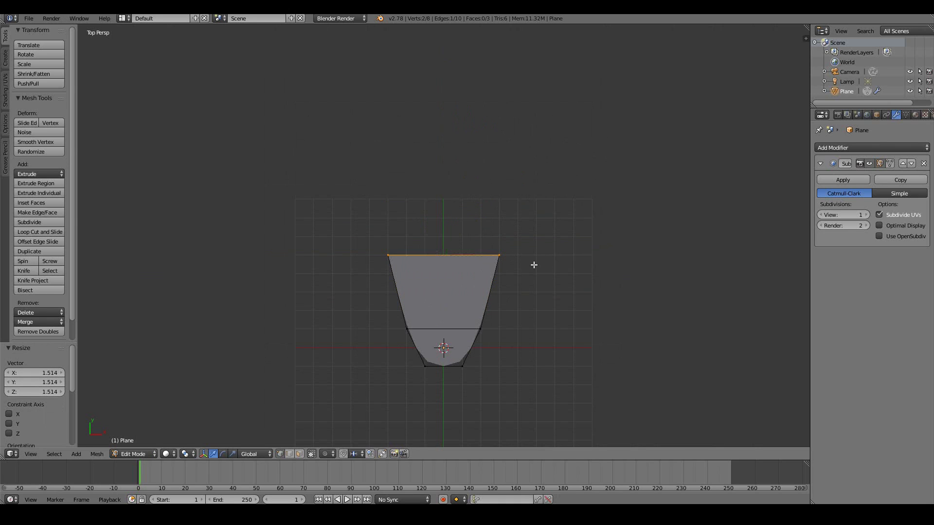
key("e")
key("y")
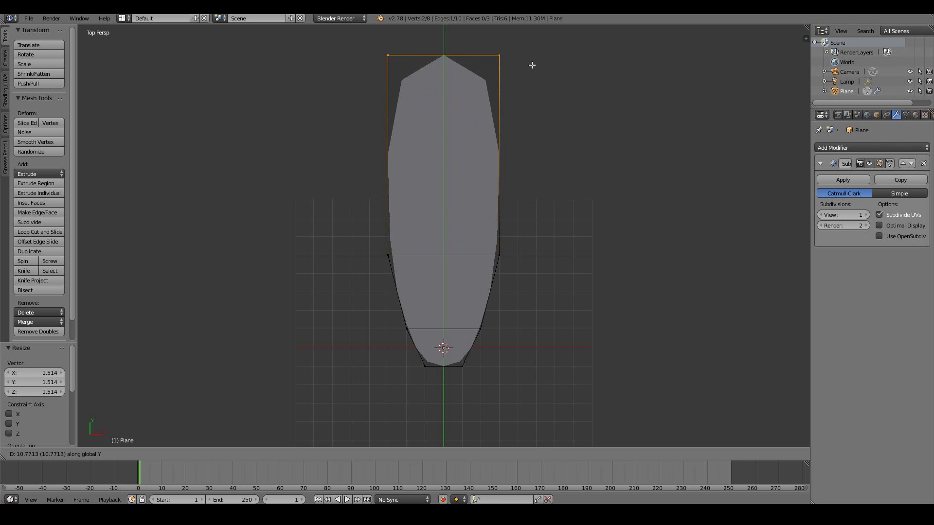
left_click(534, 85)
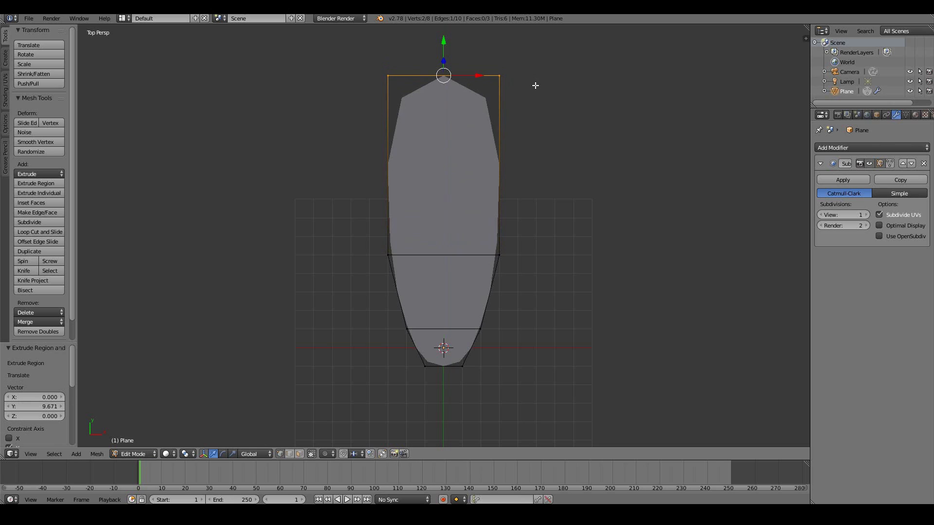
scroll(556, 129, "up", 4, "shift")
key("s")
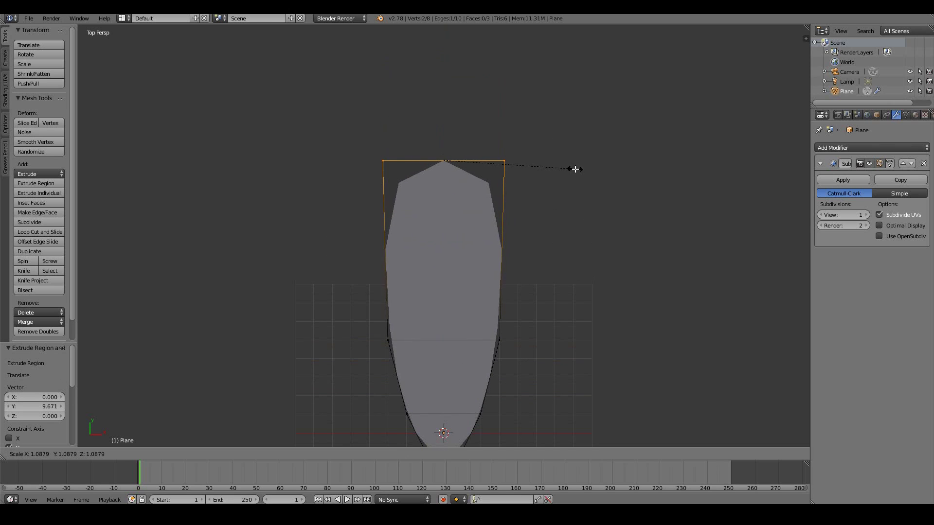
left_click(547, 169)
key("s")
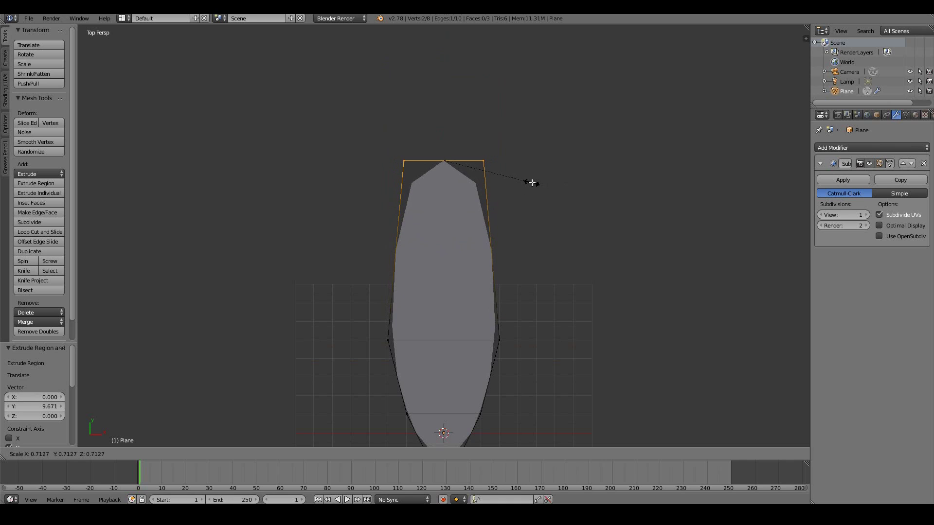
left_click(526, 182)
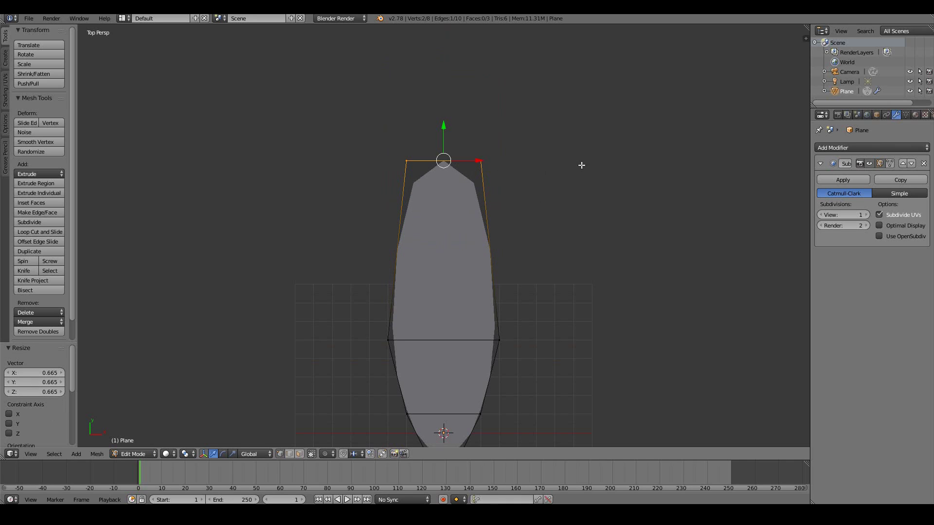
- Extrude the end edge about 3.41 units along Y and scale it down to about 0.04 to form a pointed tip
key("e")
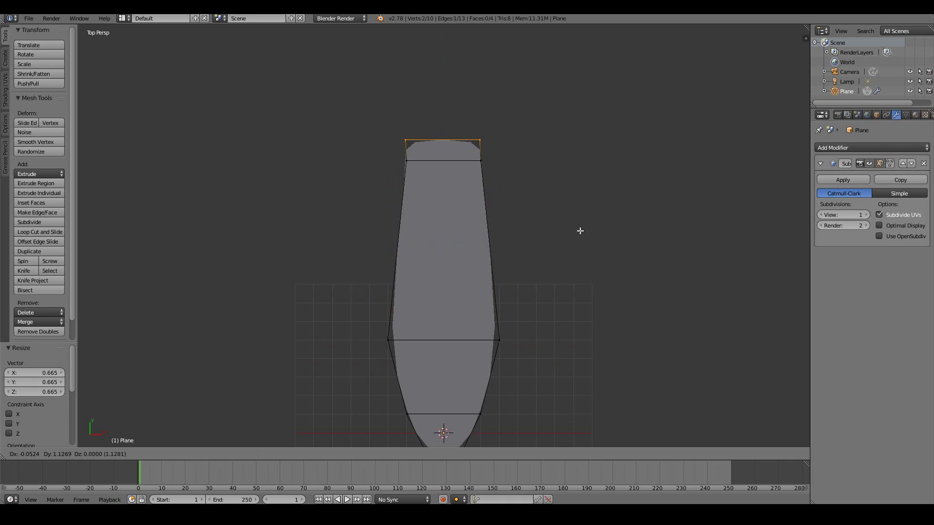
key("y")
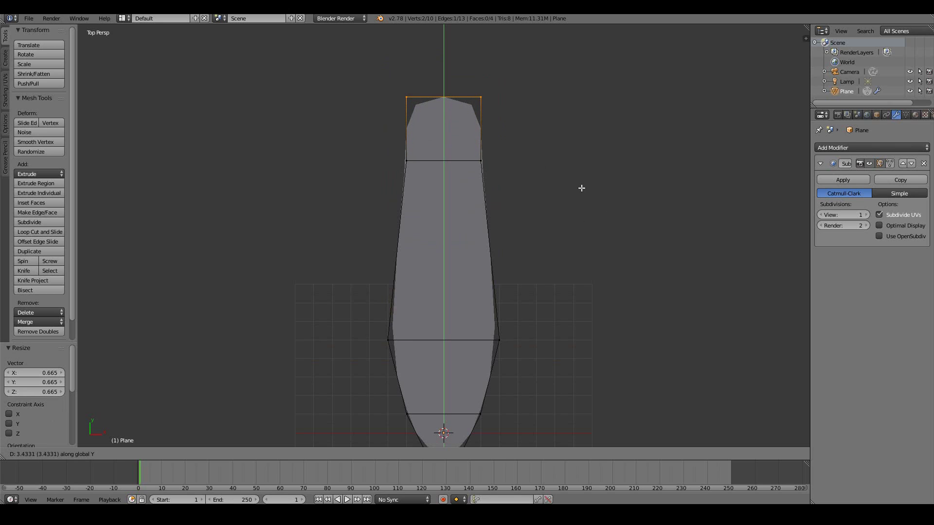
left_click(581, 188)
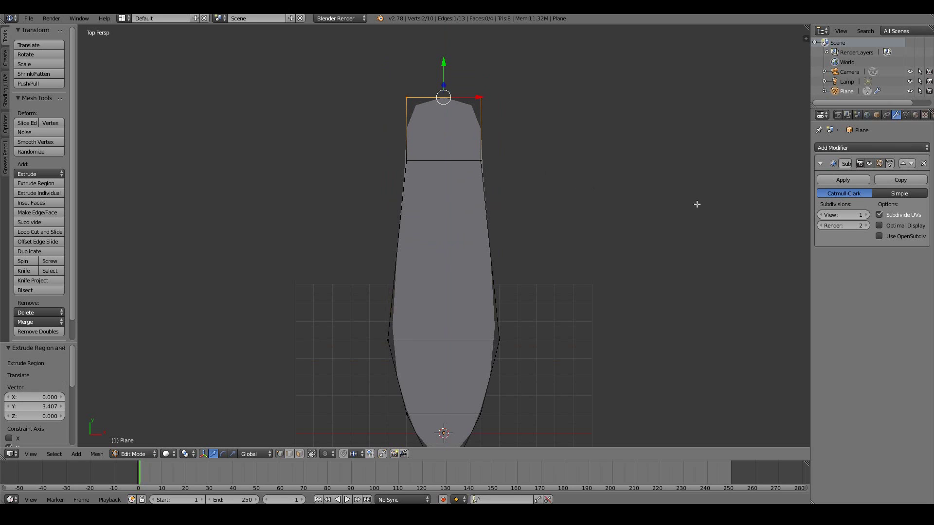
key("s")
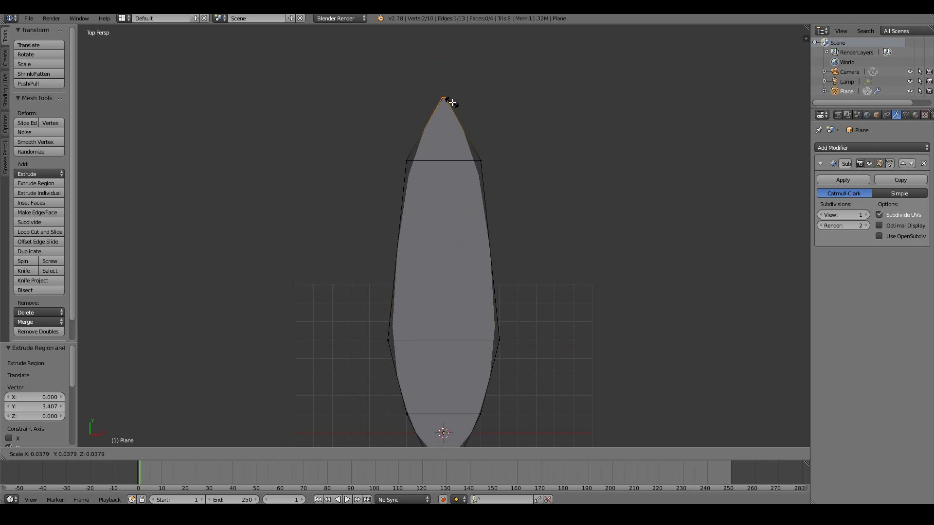
left_click(453, 102)
key("Tab")
scroll(530, 179, "down", 2)
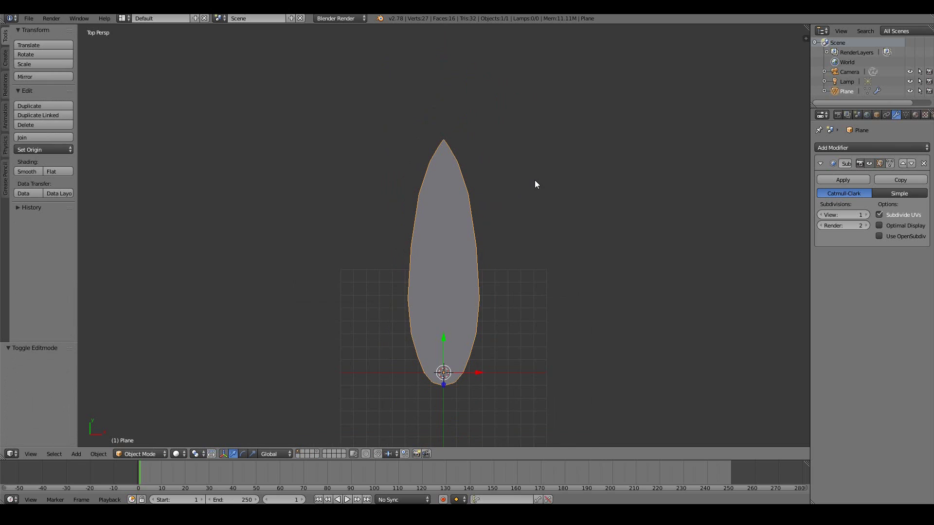
- Widen the three middle vertex rows of the shape by scaling them about 1.35 along X in Edit Mode
key("KP_5")
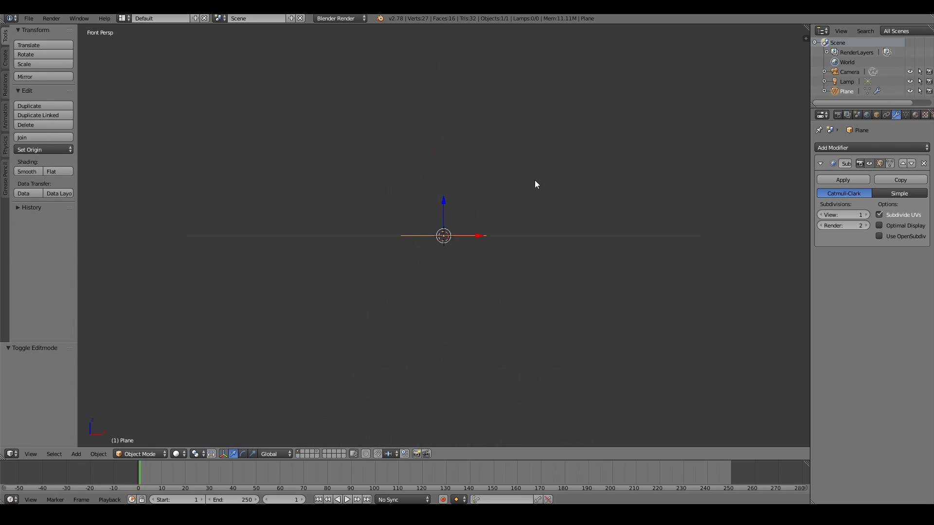
key("KP_5")
key("KP_Decimal")
scroll(511, 209, "up", 2)
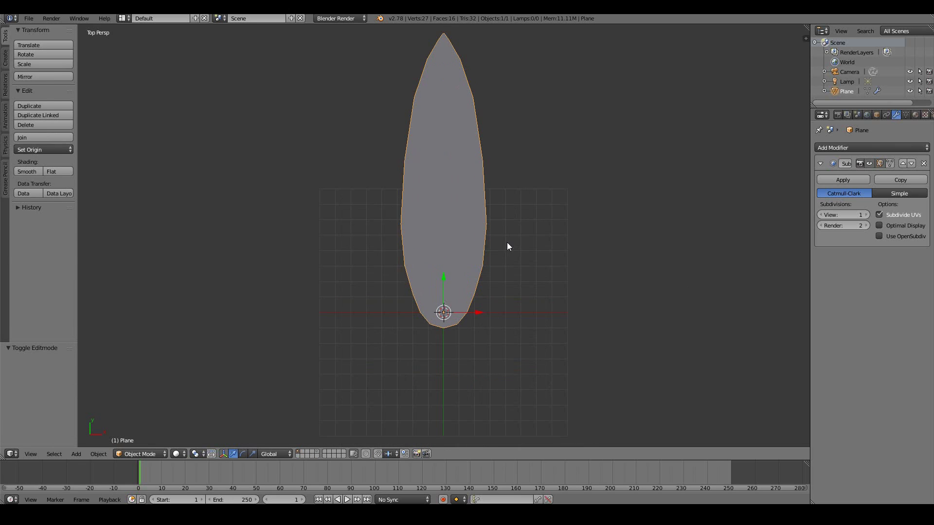
key("Tab")
key("a")
key("b")
left_click_drag(349, 77, 530, 303)
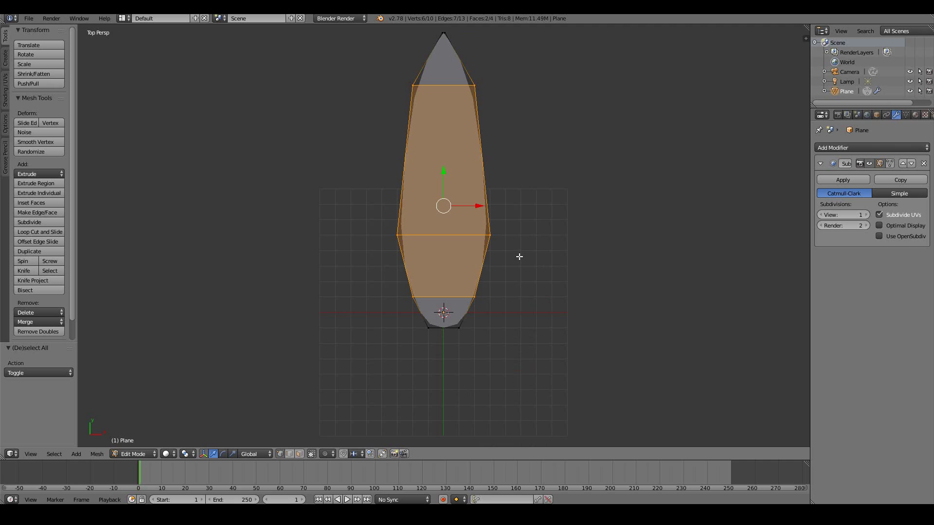
key("s")
key("x")
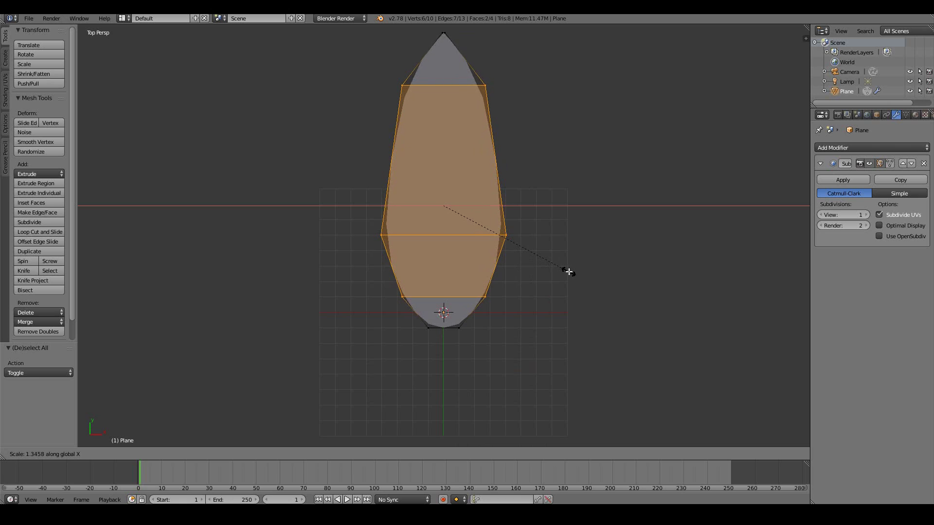
left_click(568, 271)
key("Tab")
middle_click_drag(556, 283, 546, 284)
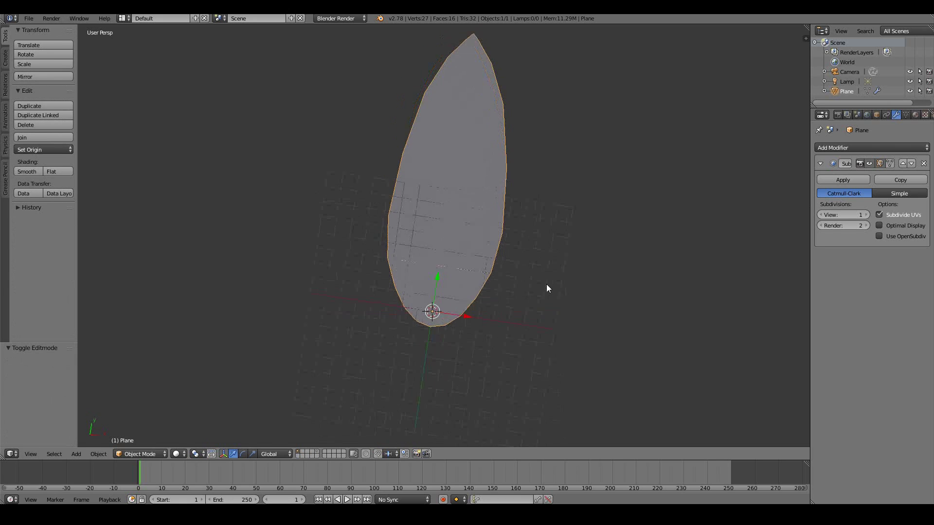
key("KP_7")
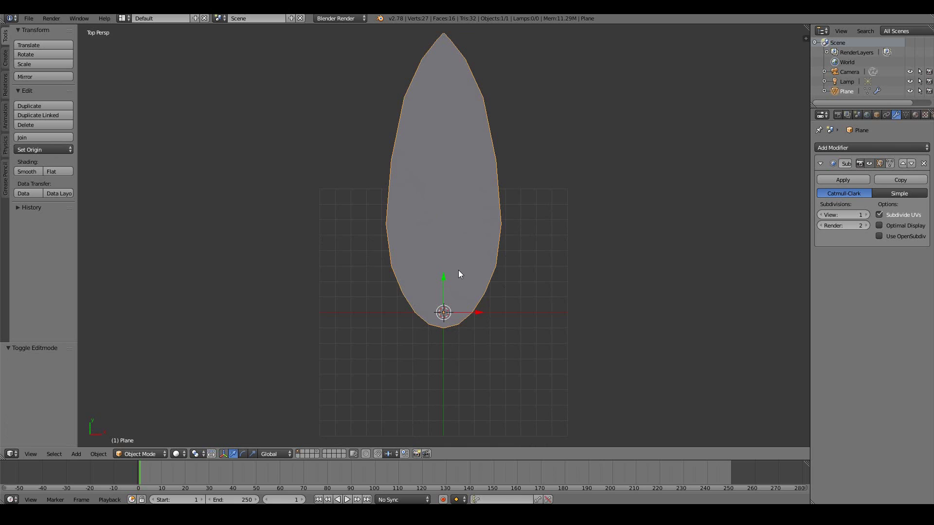
middle_click_drag(525, 308, 409, 209)
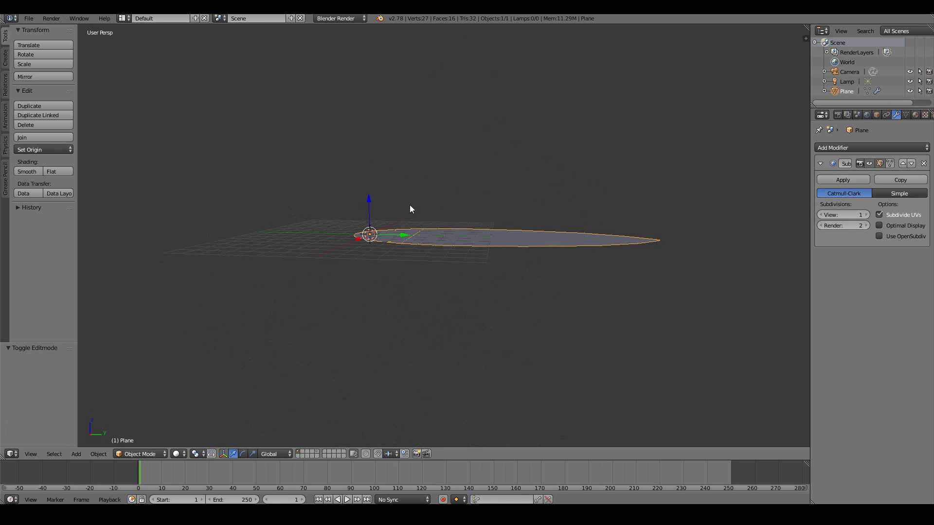
- Add three evenly spaced lengthwise loop cuts through the leaf mesh in Edit Mode, without sliding them
key("KP_3")
middle_click_drag(529, 251, 462, 272)
key("Tab")
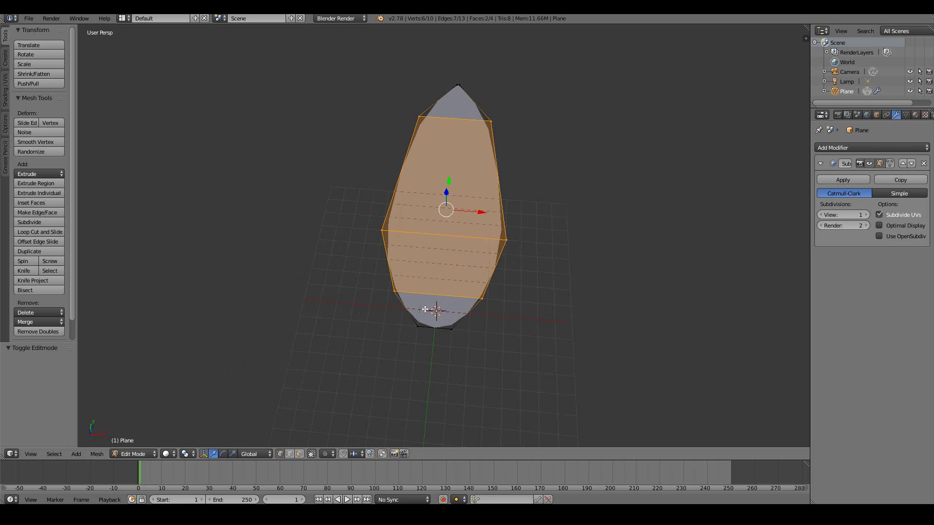
key("ctrl+r")
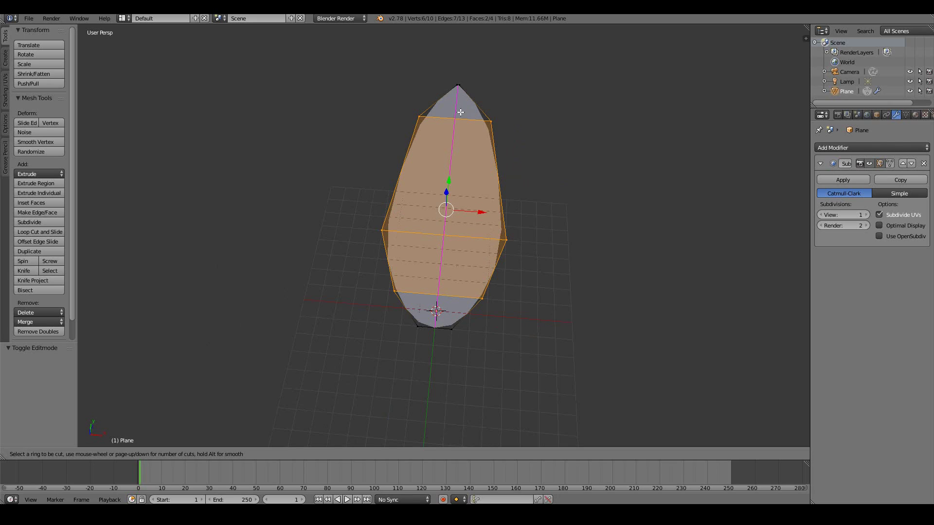
scroll(460, 113, "up", 2)
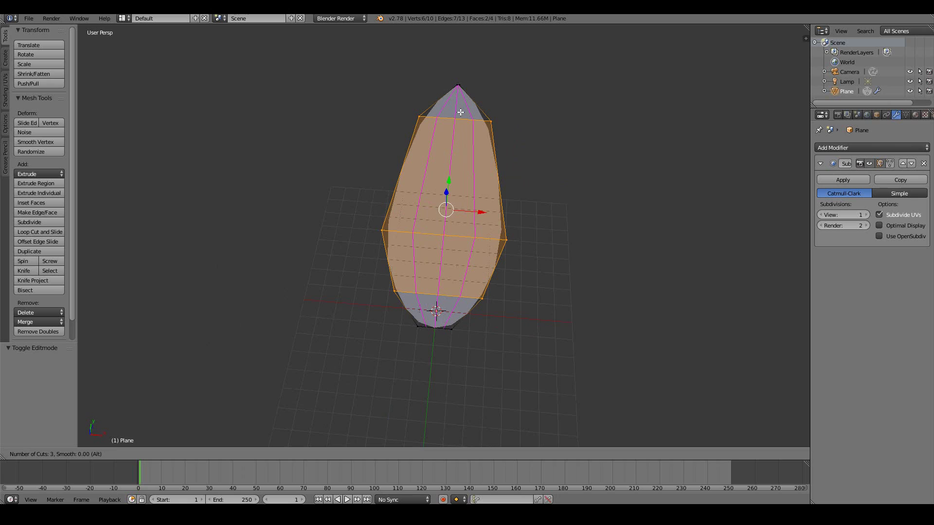
left_click(460, 112)
right_click(460, 112)
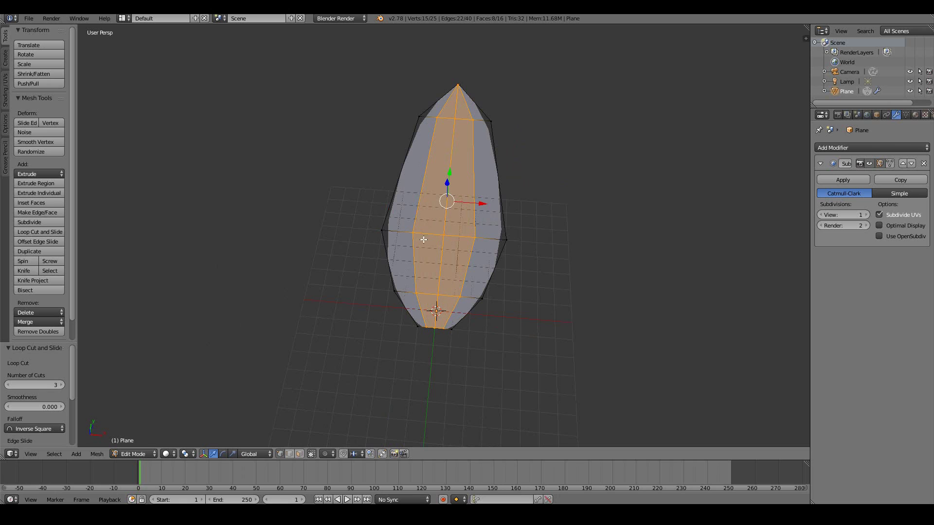
- Select only the outline vertices of the leaf from the top view, painting over them with circle select
middle_click_drag(438, 231, 488, 237)
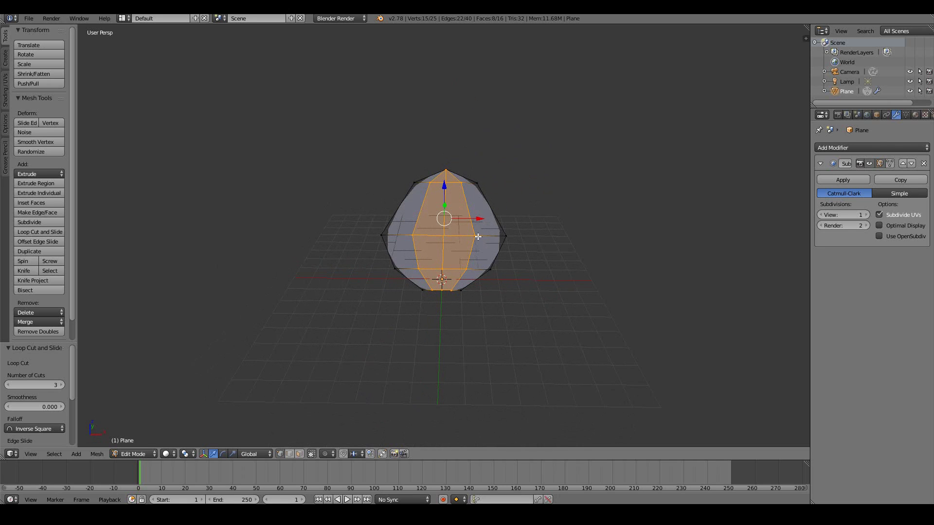
scroll(470, 235, "up", 5)
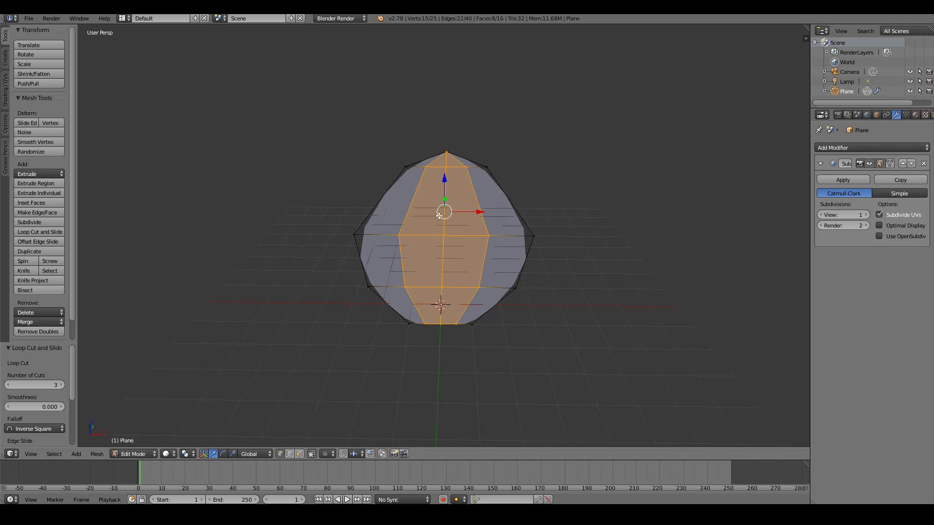
key("a")
key("KP_7")
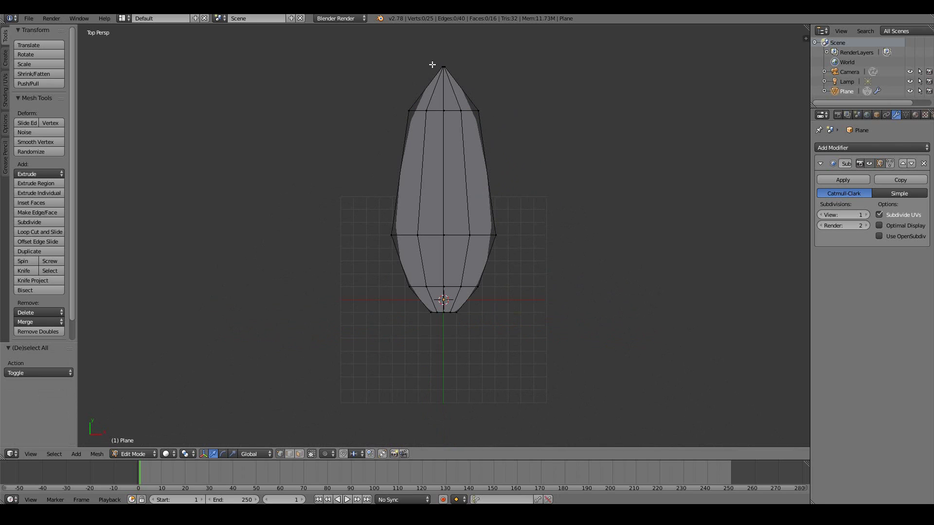
key("c")
left_click(436, 66)
mouse_move(436, 66)
left_mouse_down()
mouse_move(467, 85)
mouse_move(488, 123)
mouse_move(493, 248)
mouse_move(463, 316)
mouse_move(411, 320)
mouse_move(402, 293)
mouse_move(387, 225)
mouse_move(402, 106)
left_mouse_up()
right_click(377, 99)
mouse_move(501, 307)
middle_mouse_down()
mouse_move(395, 259)
mouse_move(495, 275)
middle_mouse_up()
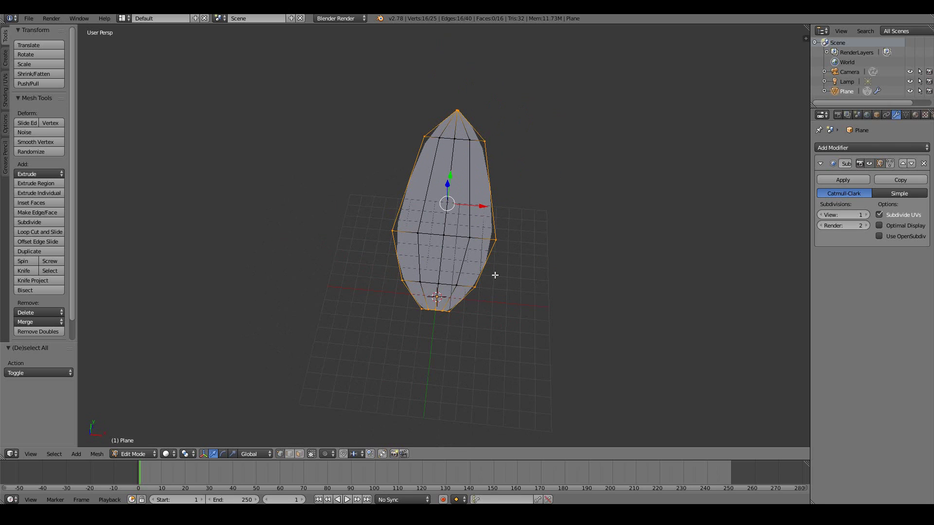
- Enable proportional editing and set its falloff to Sharp
left_click(329, 454)
left_click(335, 429)
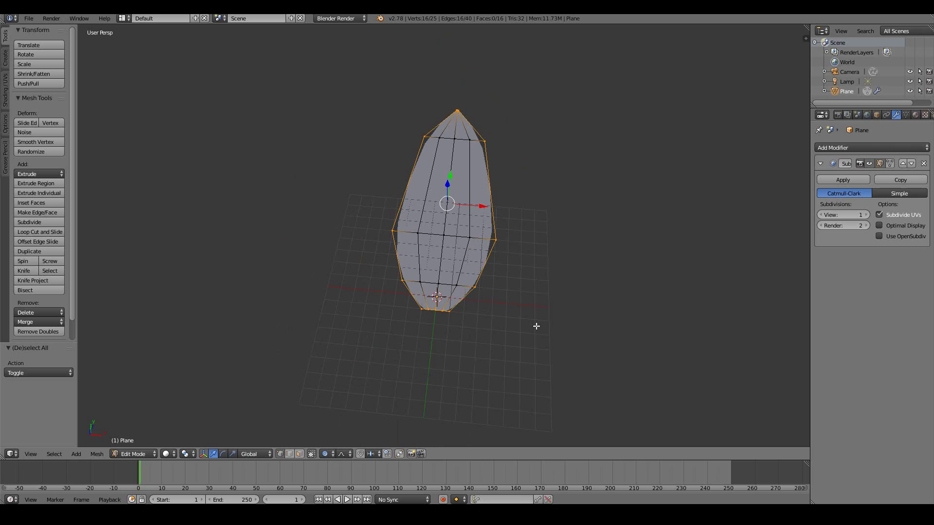
left_click(346, 454)
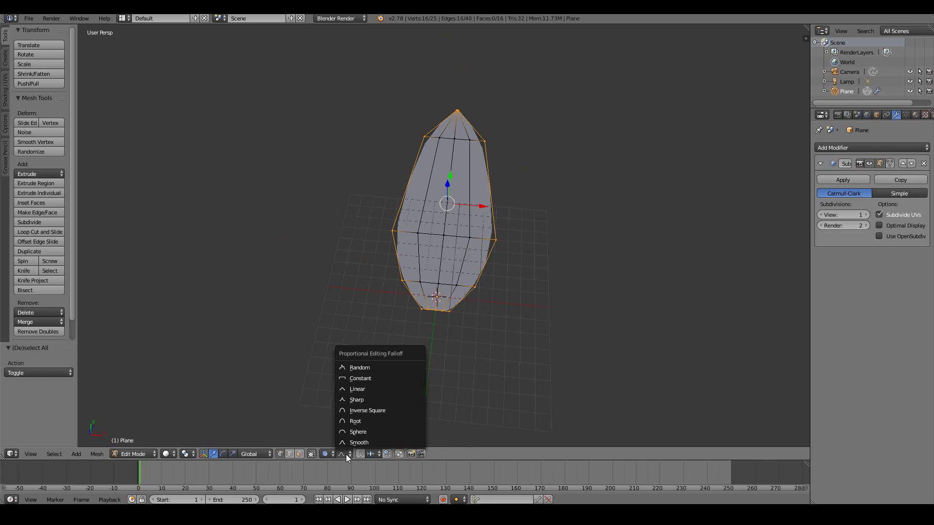
left_click(360, 402)
- Raise the selected leaf outline about 1.84 units along Z with a proportional size of about 2.36
middle_click_drag(360, 402, 608, 254)
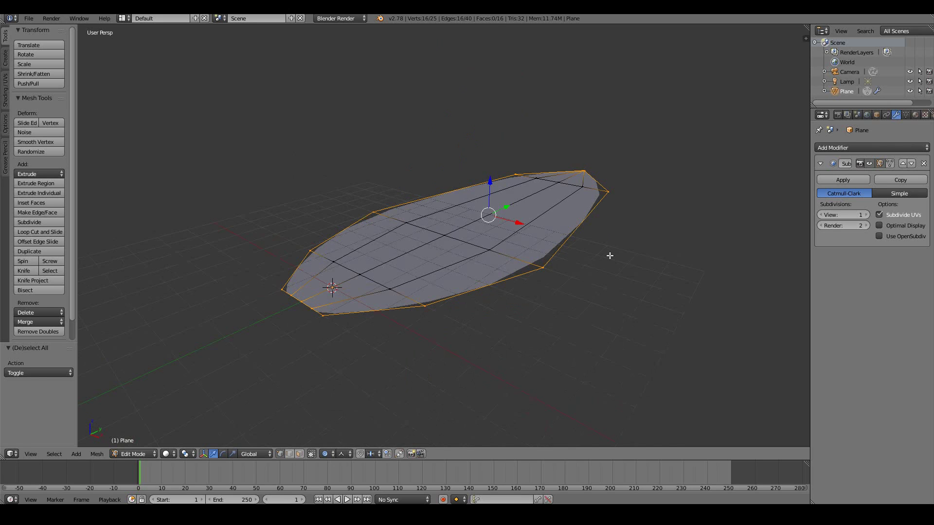
key("g")
key("z")
scroll(611, 238, "down", 3)
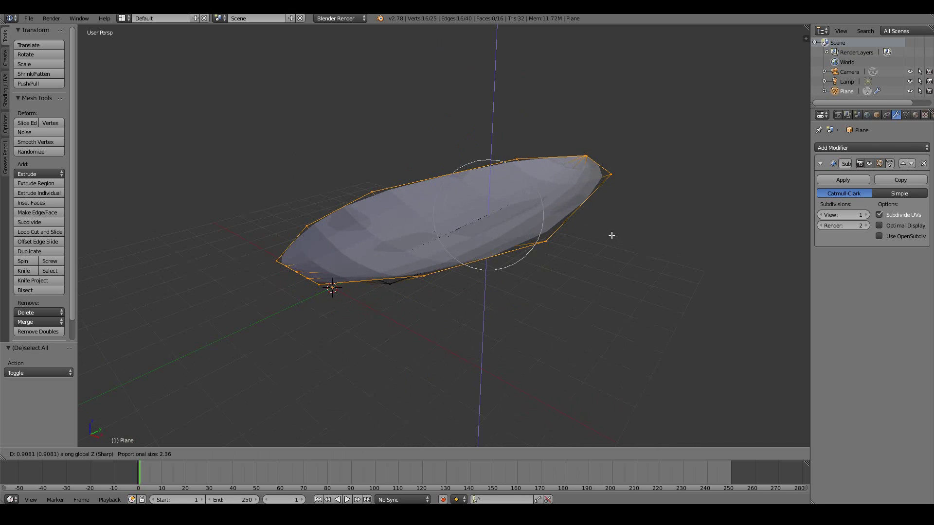
scroll(613, 227, "up", 3)
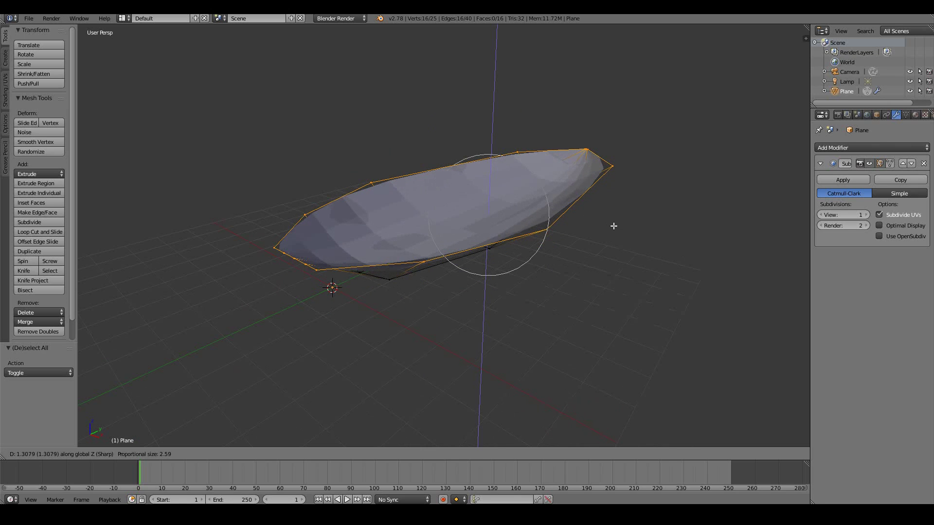
scroll(616, 219, "down", 2)
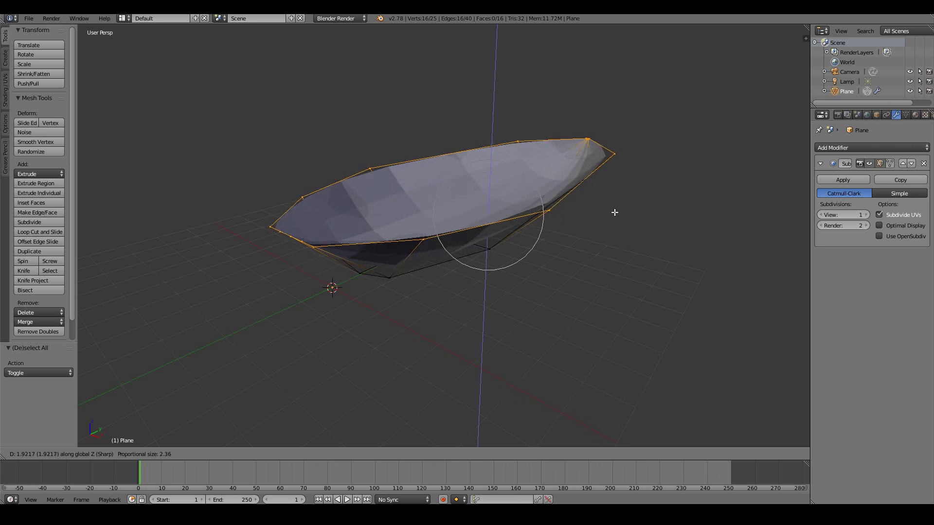
left_click(612, 213)
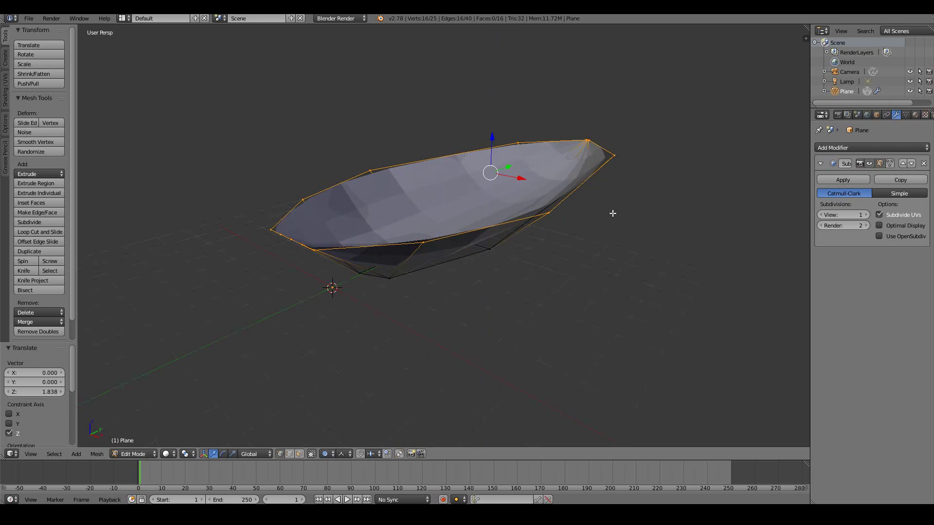
- Try selecting rim vertices in the right orthographic view and turn off limiting the selection to visible geometry
key("KP_3")
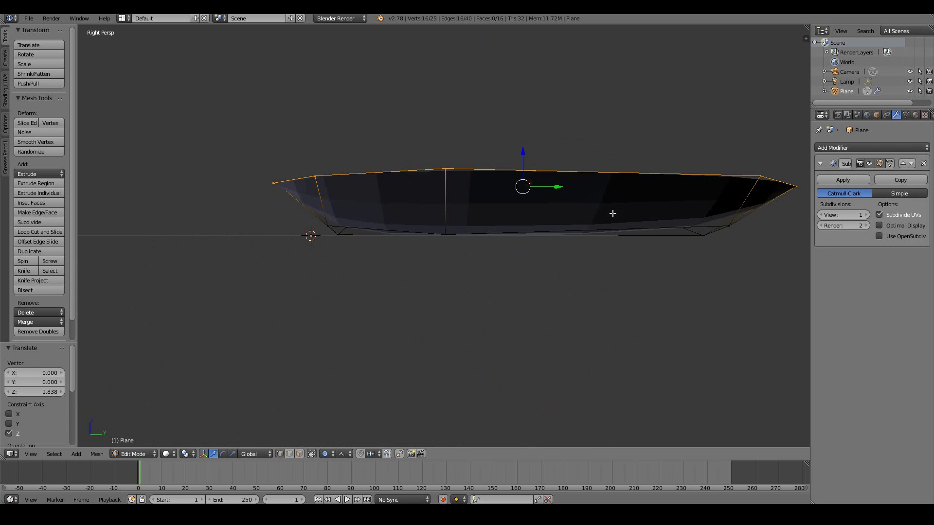
key("KP_5")
key("ctrl+KP_6")
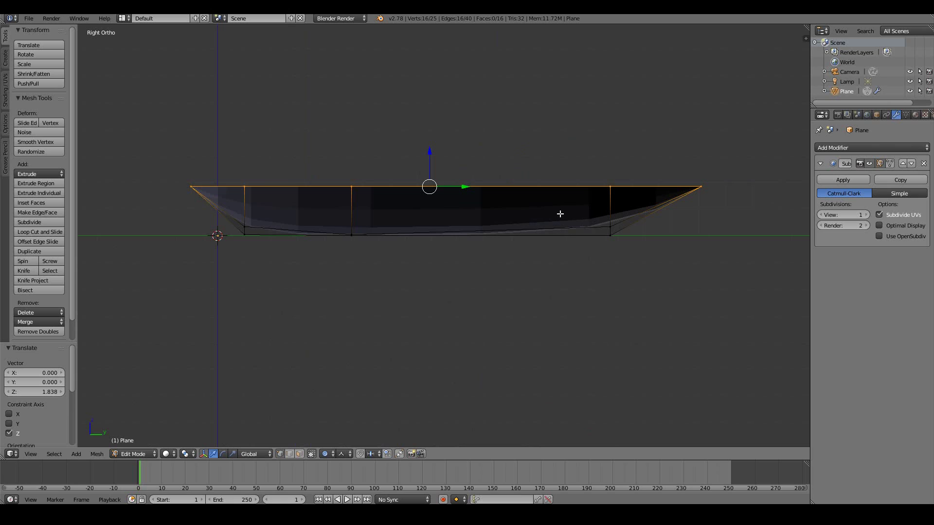
key("a")
key("b")
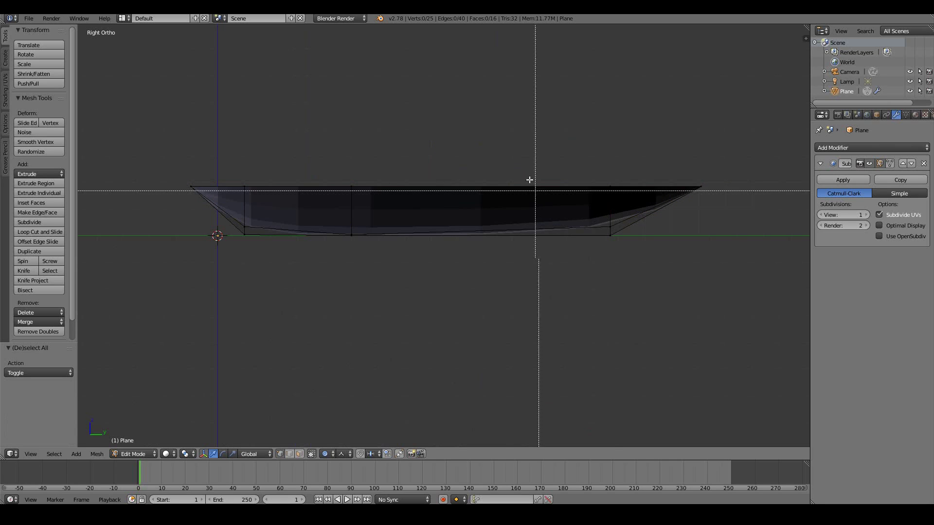
left_click_drag(390, 121, 735, 198)
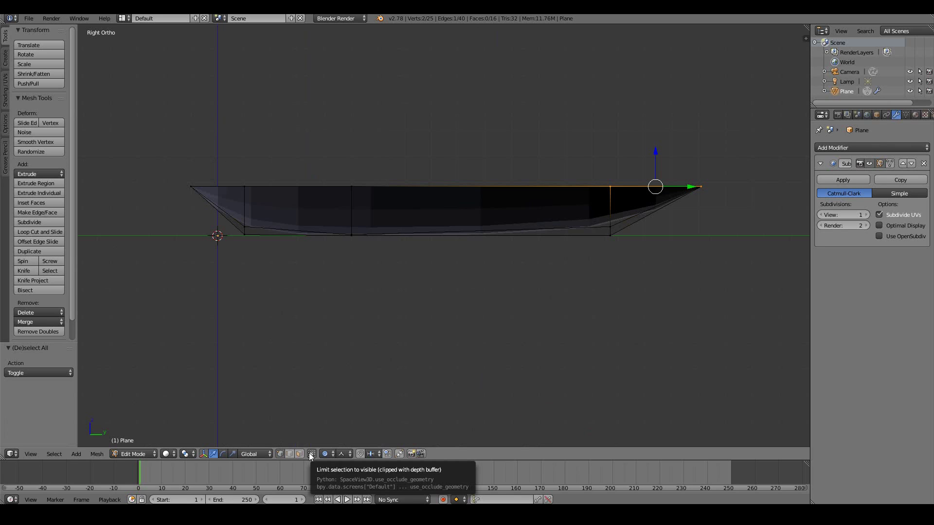
middle_click_drag(490, 246, 494, 265)
key("a")
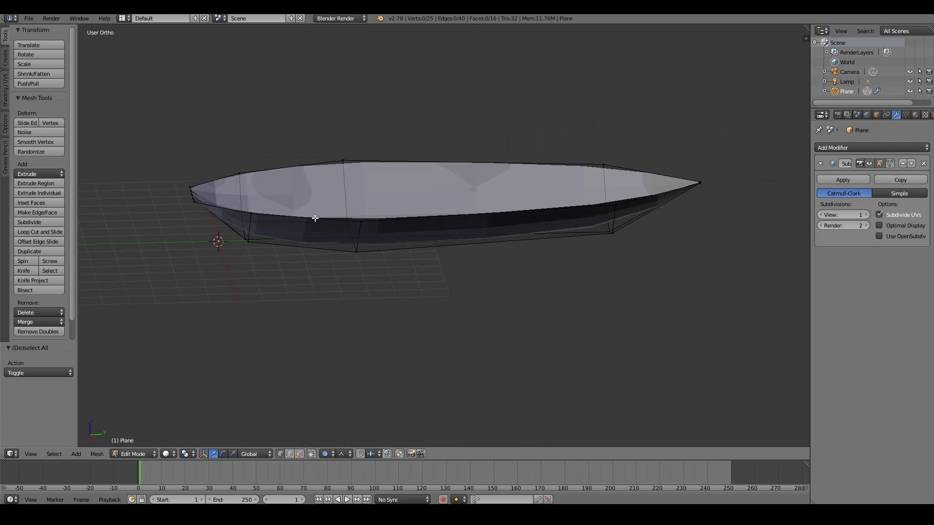
middle_click_drag(353, 241, 365, 221)
scroll(356, 236, "up", 2)
right_click(293, 224)
middle_click_drag(481, 233, 486, 236)
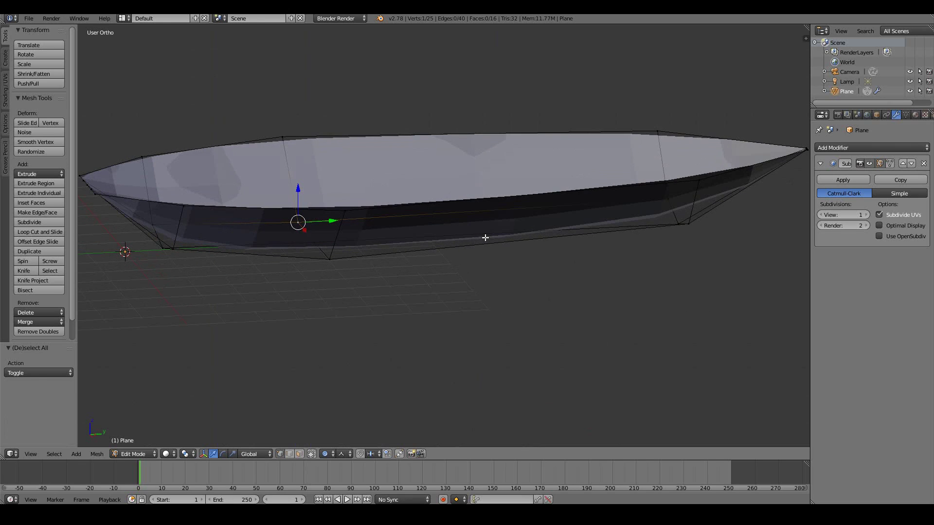
- Box-select the rim vertices at the pointed end and lower them along Z by about 0.4, 0.33 and 0.055 units in successive moves
key("KP_3")
scroll(517, 231, "down", 2)
key("b")
left_click_drag(573, 136, 728, 200)
key("g")
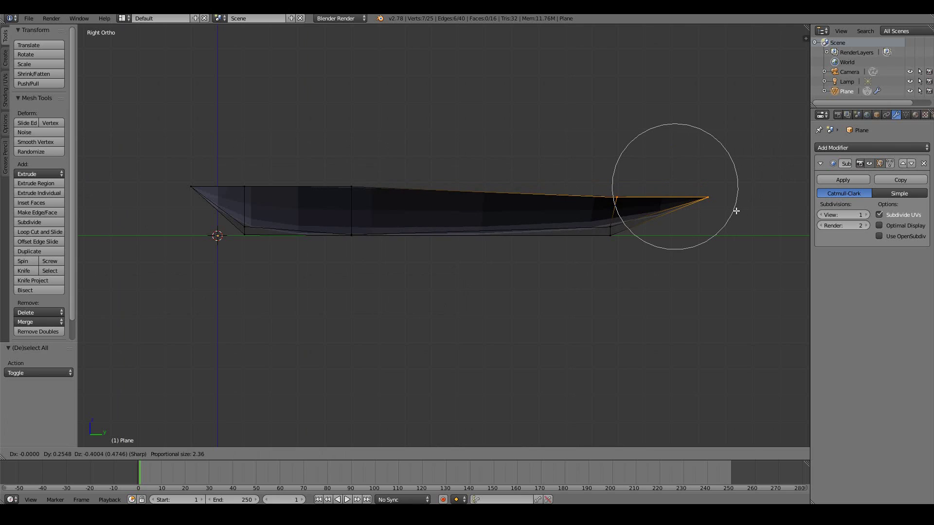
left_click(734, 210)
key("g")
left_click(677, 204)
middle_click_drag(423, 197, 425, 216)
key("KP_3")
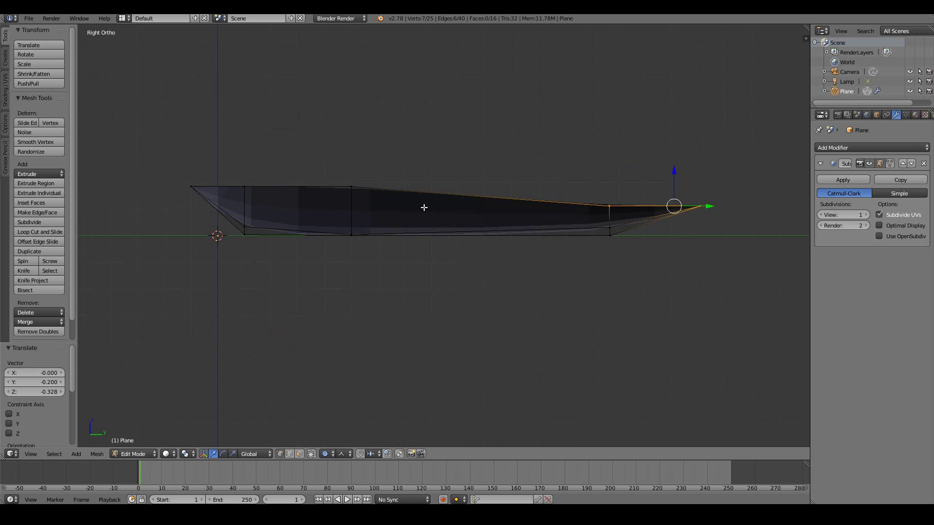
key("g")
right_click(708, 198)
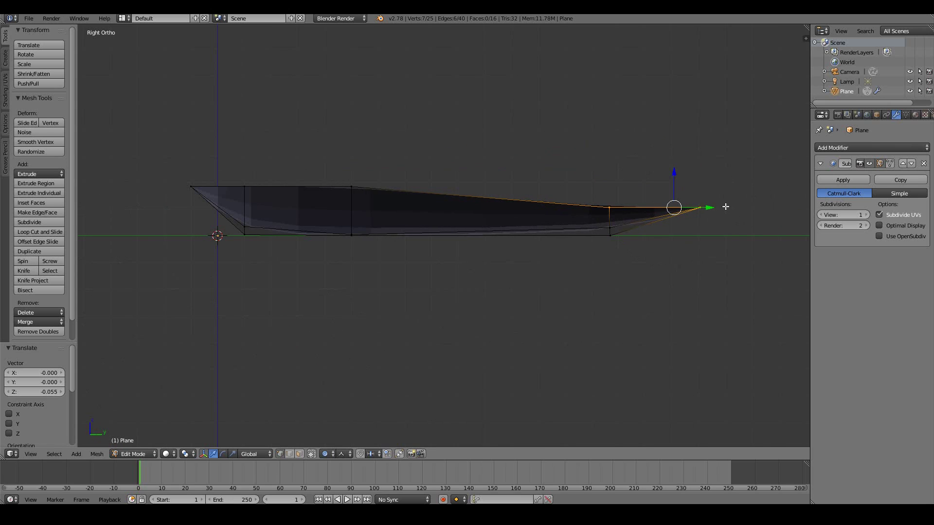
- Clear the selection and box-select only the vertices at the leaf's tip in the right orthographic view
key("a")
key("b")
left_click_drag(685, 195, 715, 222)
key("a")
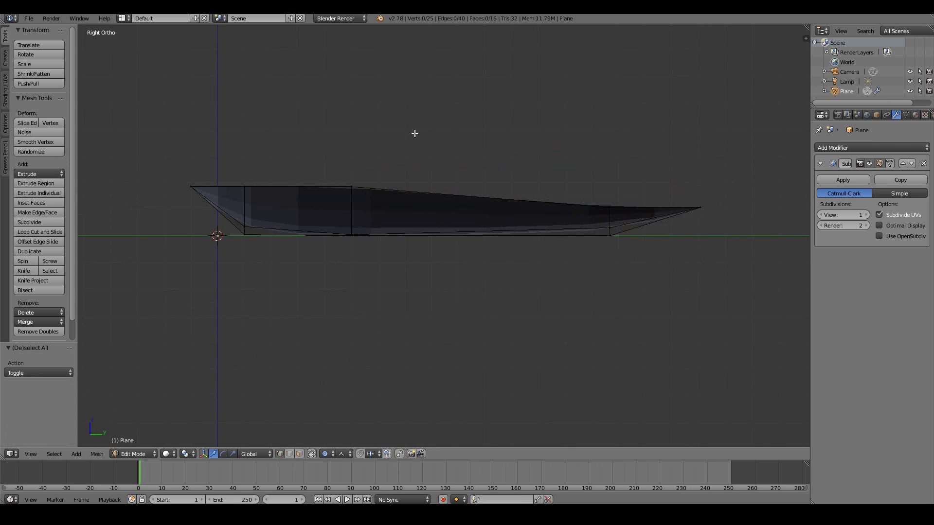
key("a")
key("b")
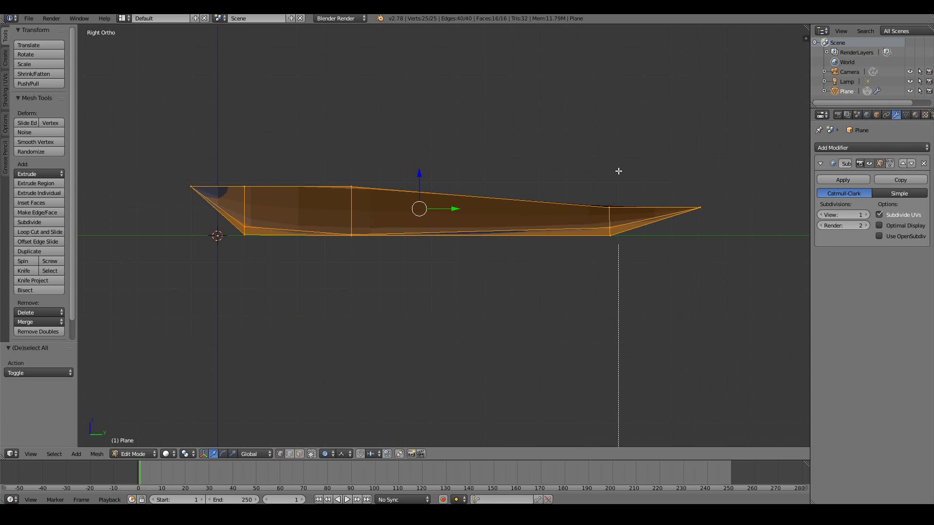
key("a")
left_click_drag(669, 178, 737, 232)
scroll(621, 276, "down", 2)
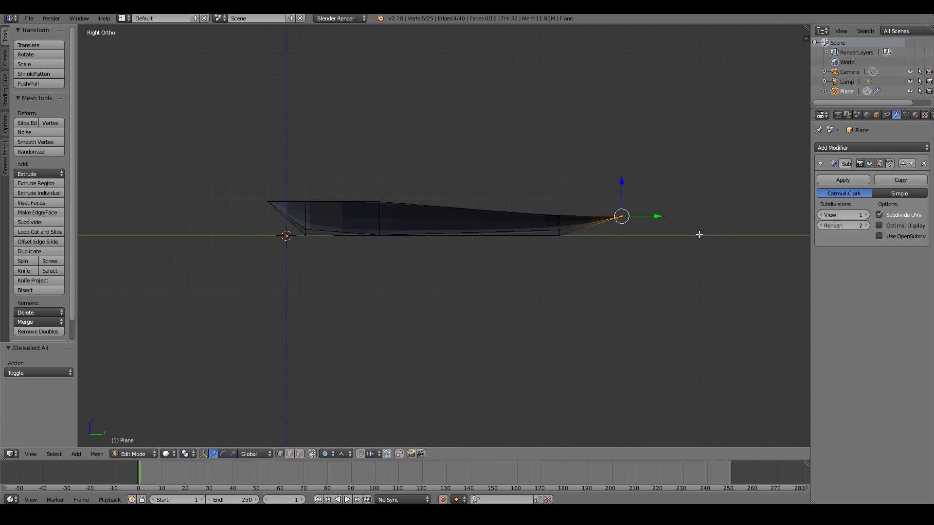
- Move the tip about -0.47 units along Y and -3.77 along Z with a proportional size of about 15.86
key("g")
scroll(699, 234, "down", 15)
scroll(699, 235, "down", 5)
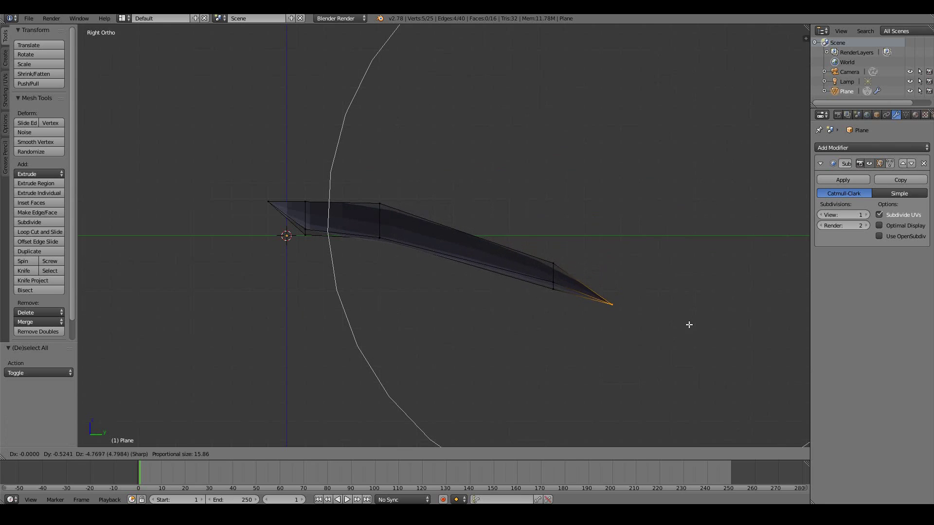
left_click(691, 305)
- Rotate the tip about 34° plus 5.4°, and move it -0.31 along Y and -1.13 along Z with proportional size 19.19
key("r")
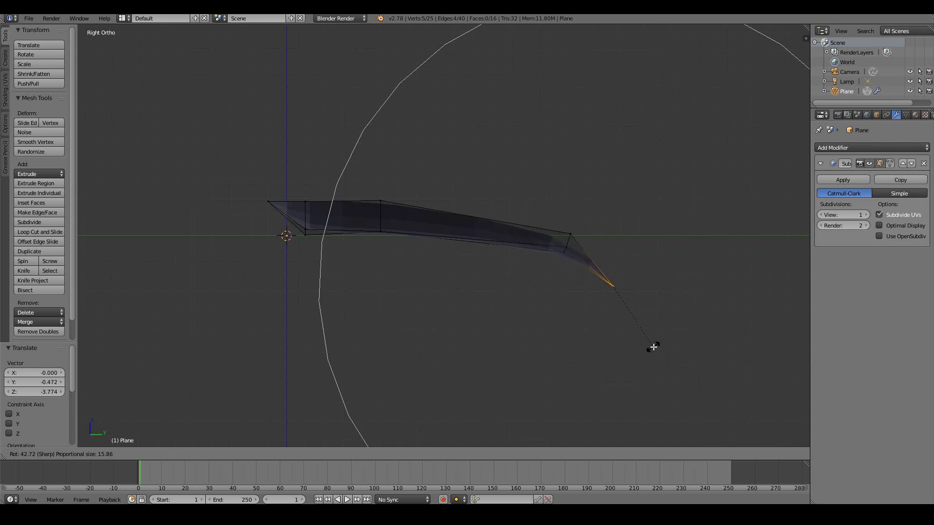
left_click(666, 346)
key("g")
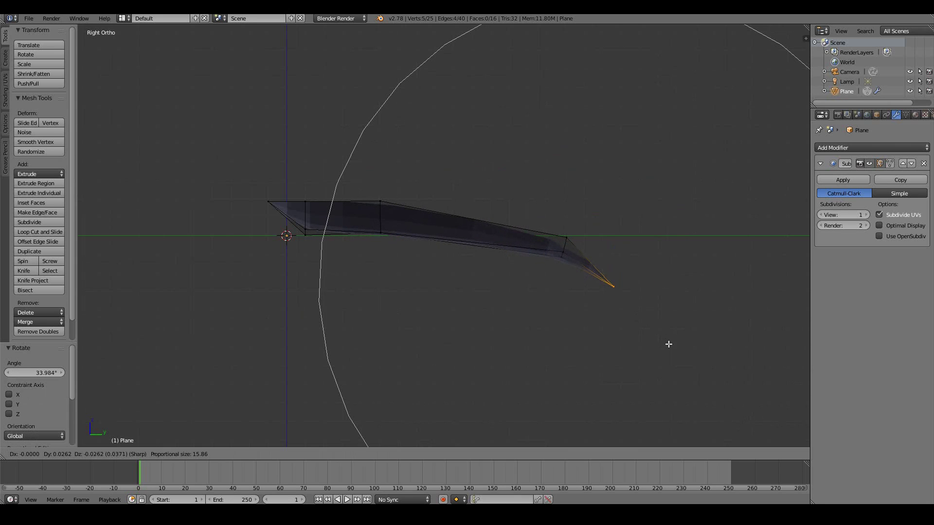
scroll(655, 334, "down", 3)
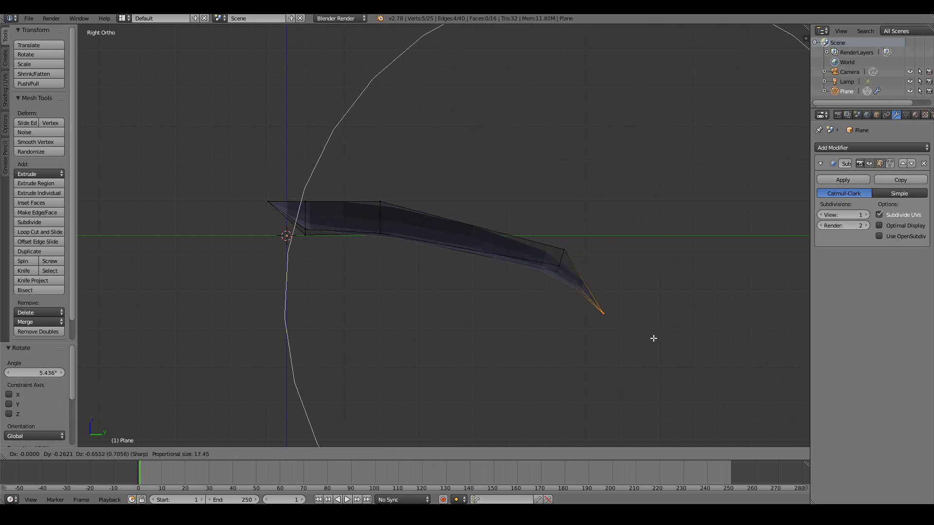
scroll(655, 336, "up", 2)
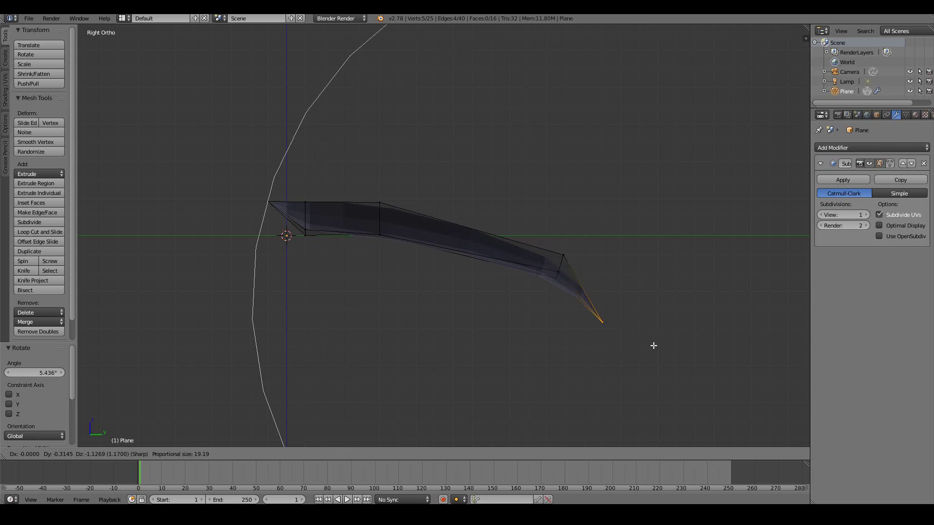
left_click(652, 343)
- In top view, select the row of vertices just before the leaf's tip and scale it to about 0.66 with proportional size 0.91
middle_click_drag(653, 345, 584, 276)
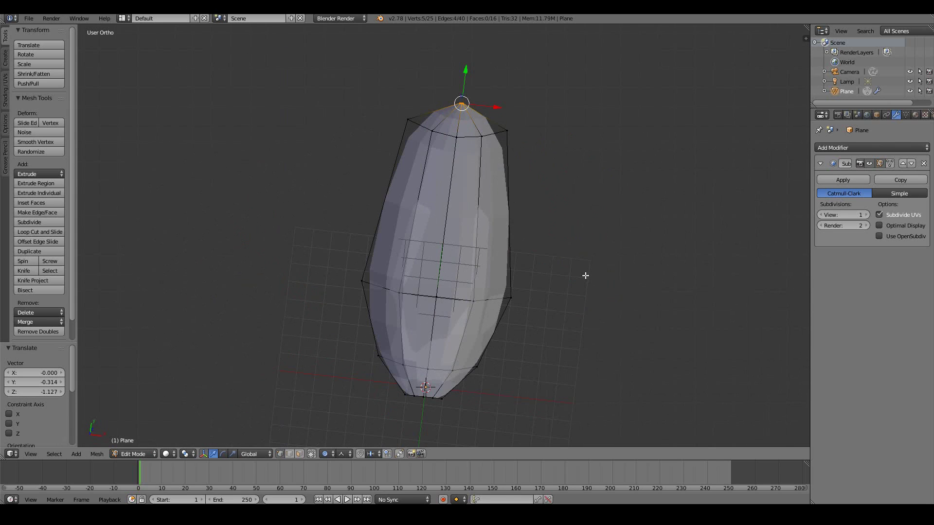
key("KP_7")
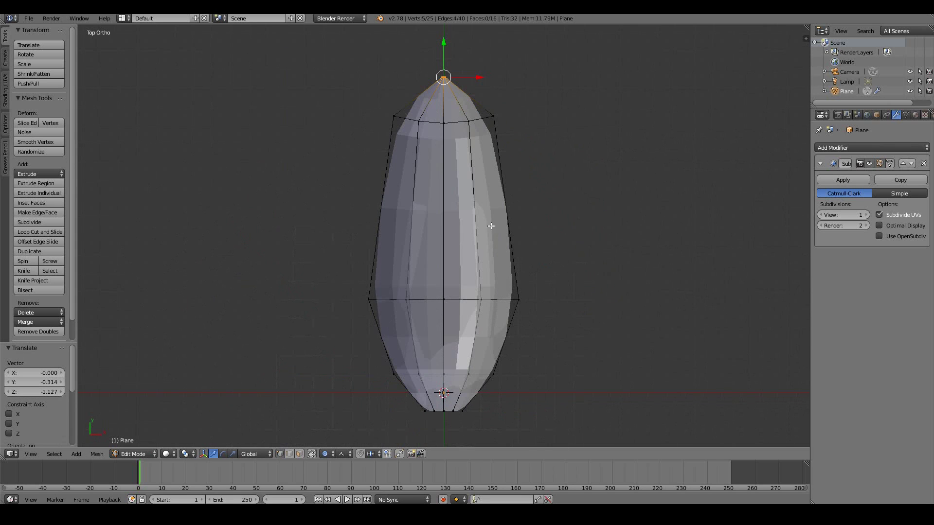
key("a")
key("b")
left_click_drag(359, 94, 568, 138)
key("s")
scroll(555, 137, "up", 5)
scroll(555, 137, "up", 15)
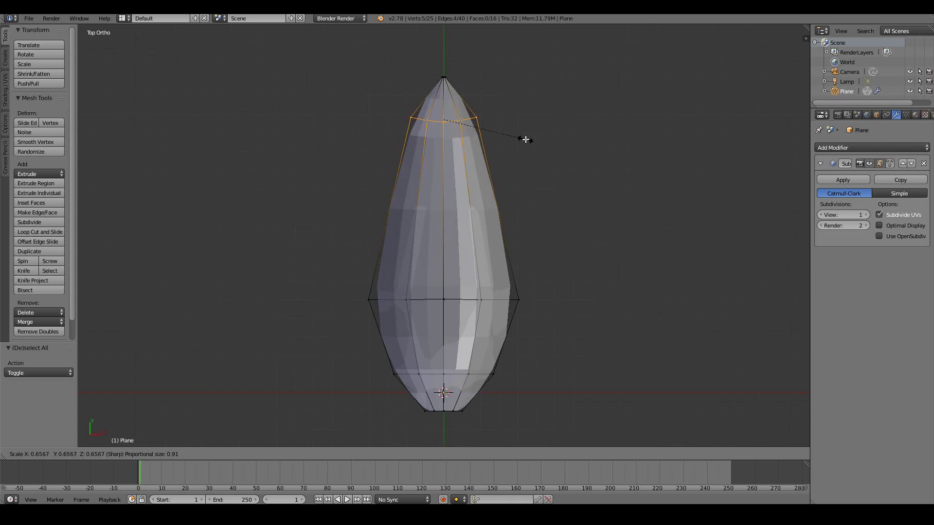
left_click(525, 139)
key("Tab")
- Select the whole mesh in right view and bring its base towards the origin, moving 0.271 Y/-0.907 Z and then 0.508 Y/-0.847 Z
middle_click_drag(568, 207, 512, 188)
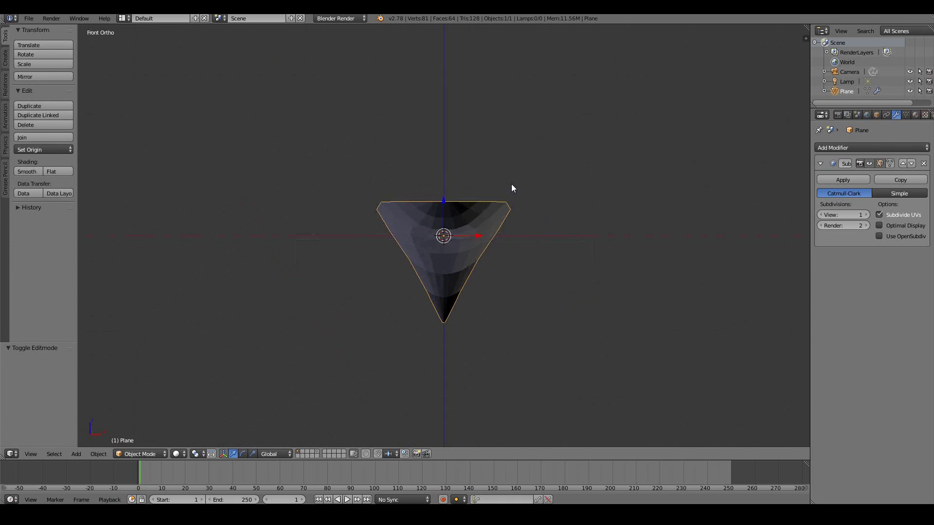
key("KP_7")
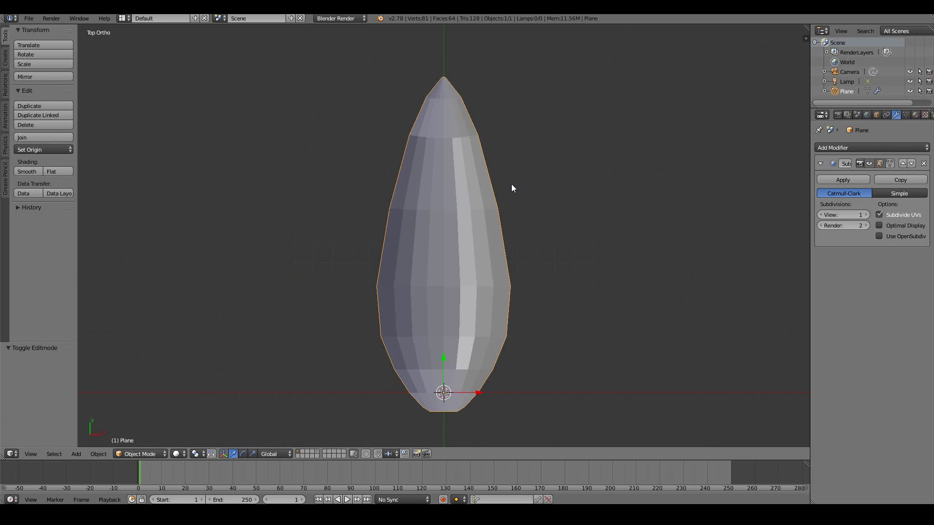
key("KP_3")
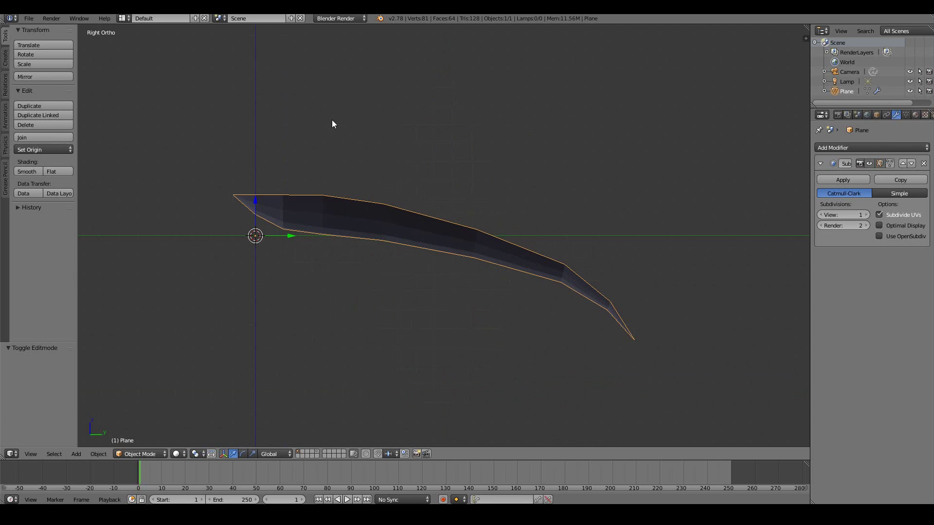
key("Tab")
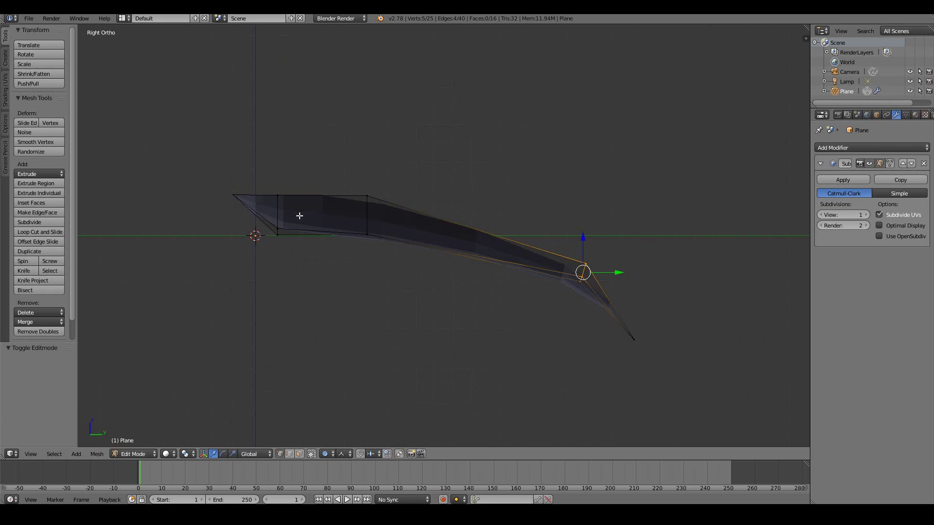
key("a")
scroll(265, 243, "up", 2)
scroll(275, 241, "up", 5, "ctrl")
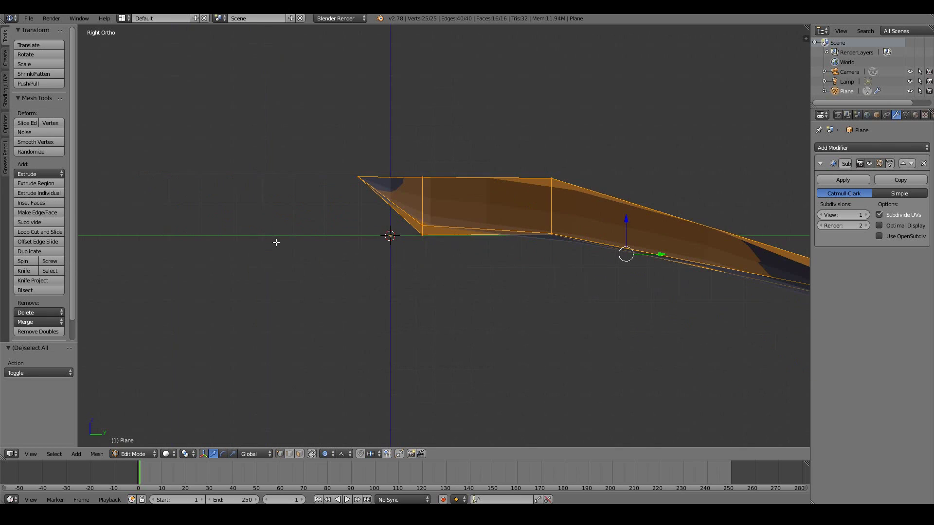
scroll(435, 248, "up", 5)
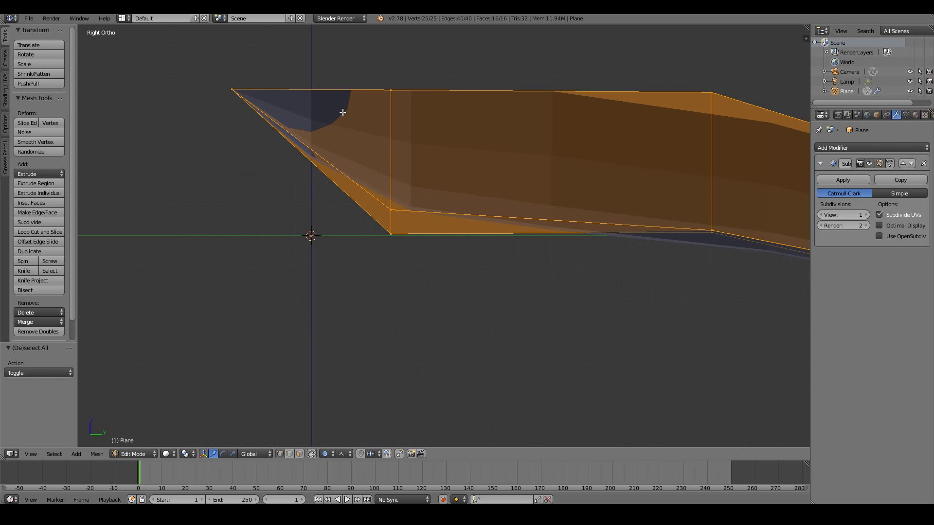
key("g")
left_click(364, 184)
scroll(322, 247, "up", 2)
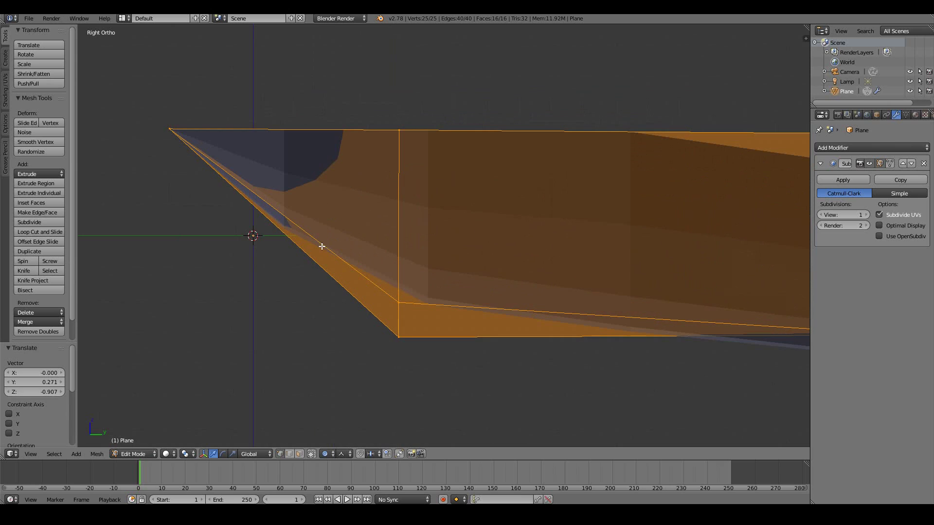
key("g")
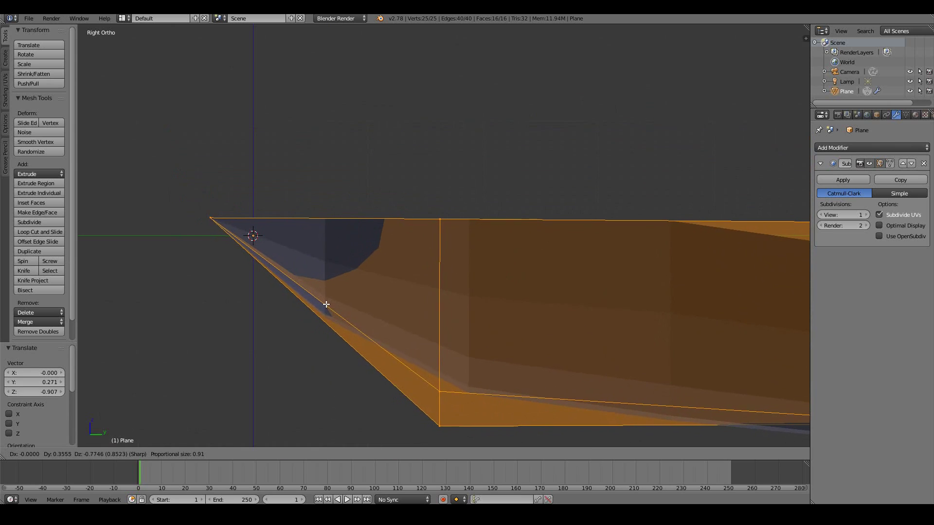
left_click(299, 231)
- Reposition the whole mesh in top view so the leaf's base sits at its origin, and return to Object Mode
key("KP_7")
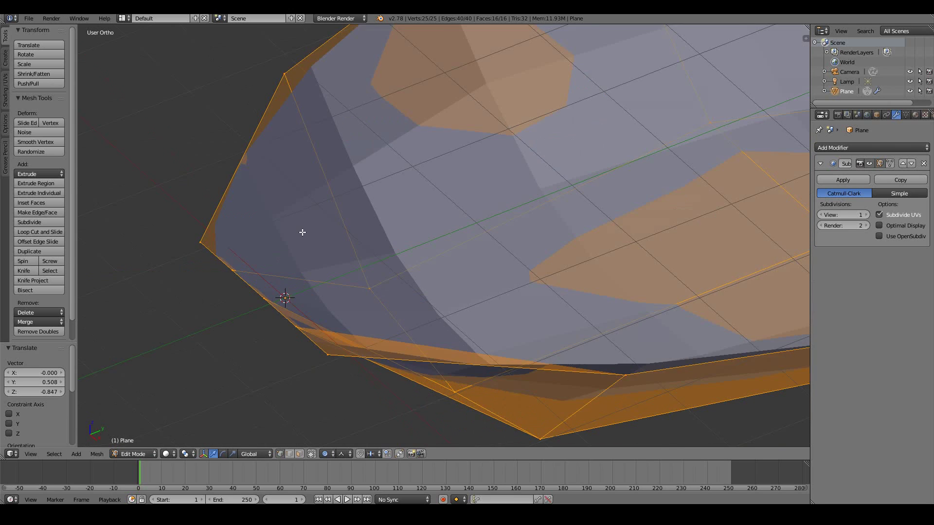
scroll(303, 231, "up", 4)
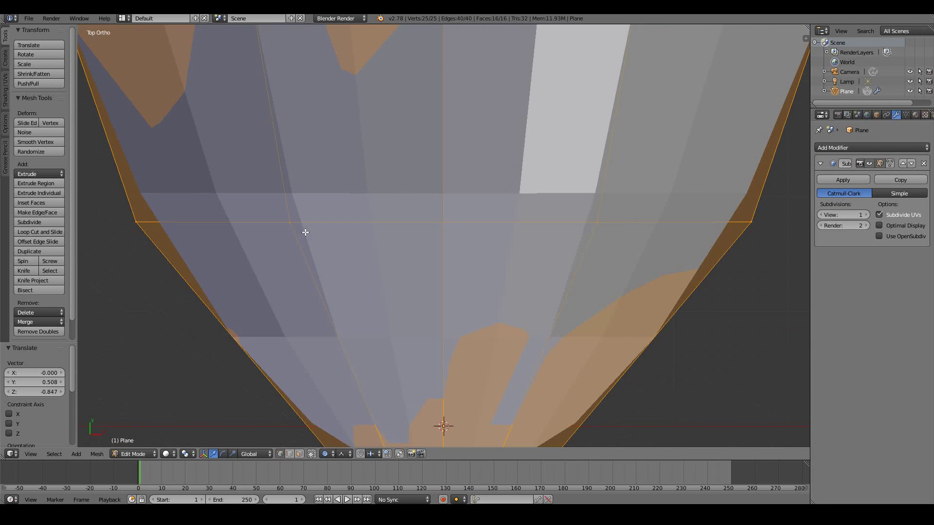
scroll(305, 232, "down", 2)
key("g")
left_click(416, 286)
scroll(423, 295, "down", 3)
middle_click_drag(423, 295, 475, 225)
key("Tab")
- Try rotating the leaf about its base in Object Mode and cancel the rotation
scroll(475, 225, "down", 4)
scroll(475, 225, "up", 3)
key("KP_2")
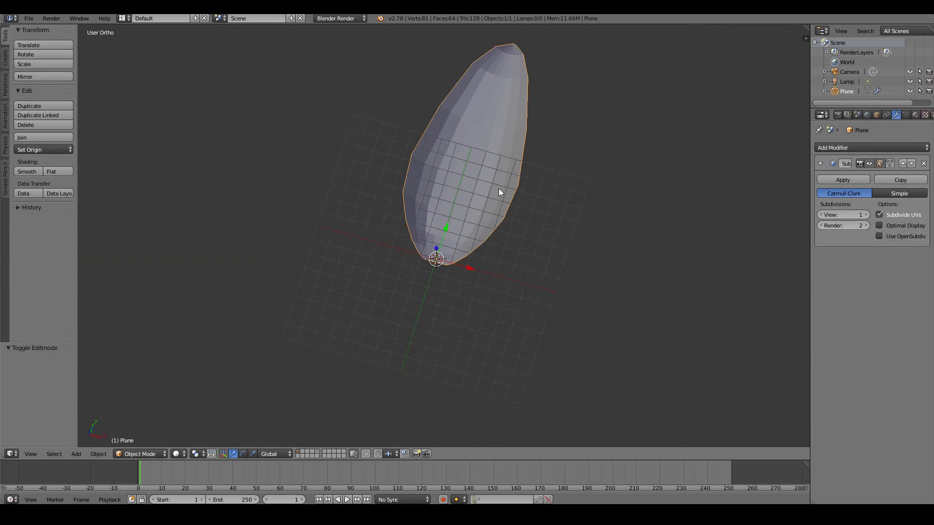
key("r")
key("Escape")
scroll(441, 266, "up", 2)
scroll(540, 170, "down", 2)
key("r")
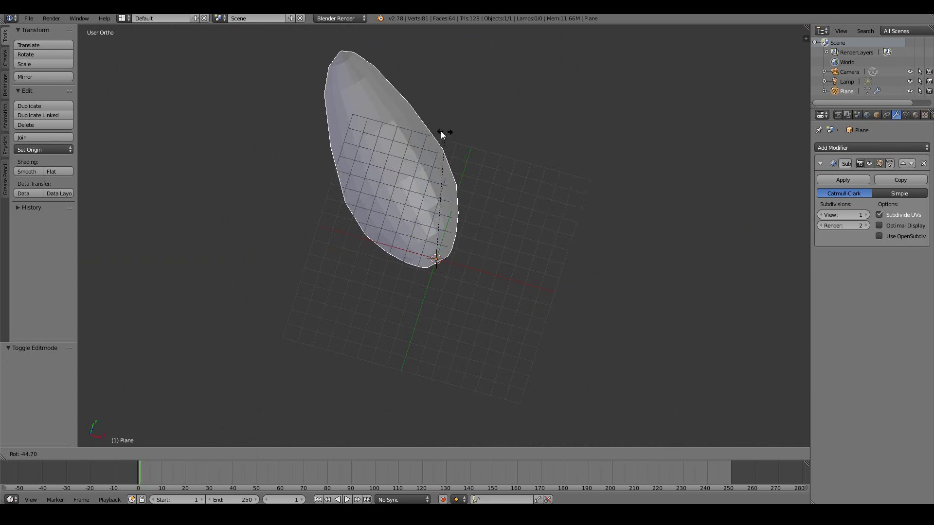
key("Escape")
- Try offsetting the mesh from its origin in Edit Mode, test-rotate the object, and restore the leaf's placement
key("Tab")
key("r")
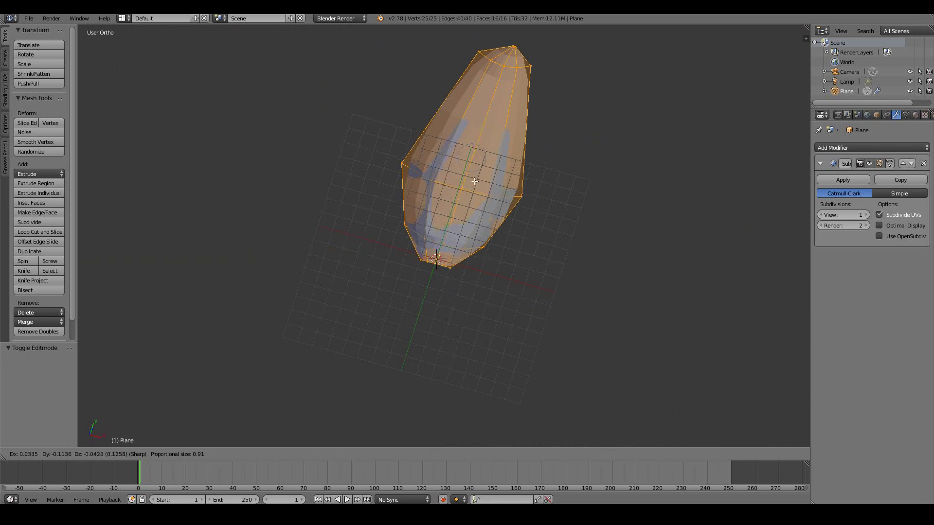
left_click(550, 228)
key("Tab")
key("r")
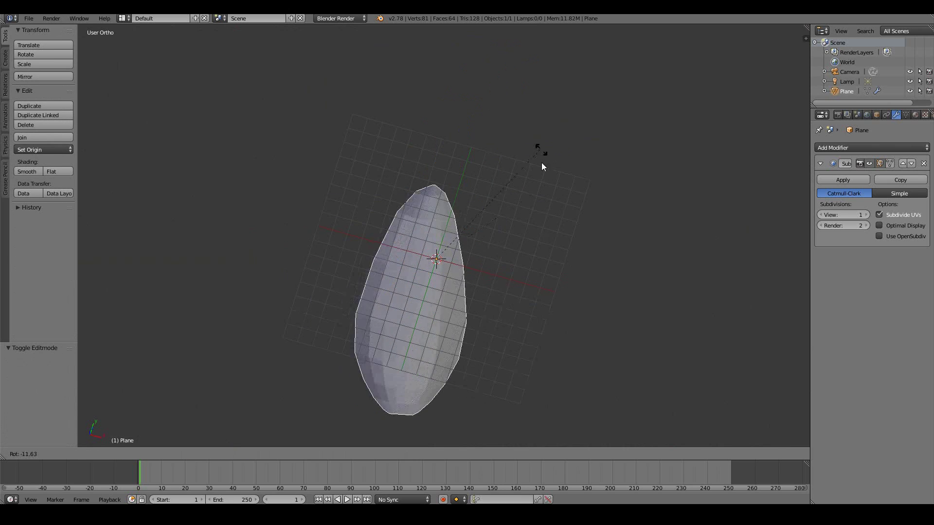
key("Escape")
key("Tab")
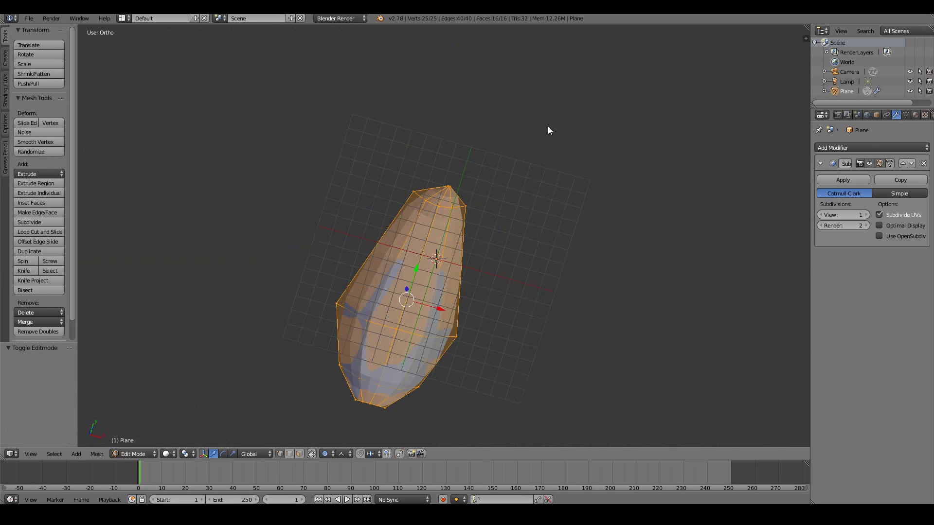
key("Tab")
key("r")
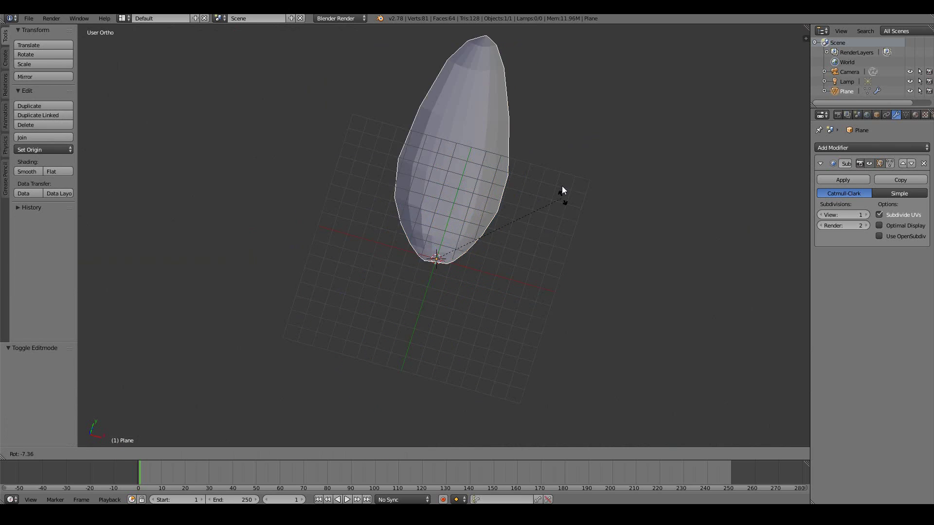
key("Escape")
- Select the entire leaf mesh in top view and UV-unwrap it
middle_click_drag(542, 185, 489, 225)
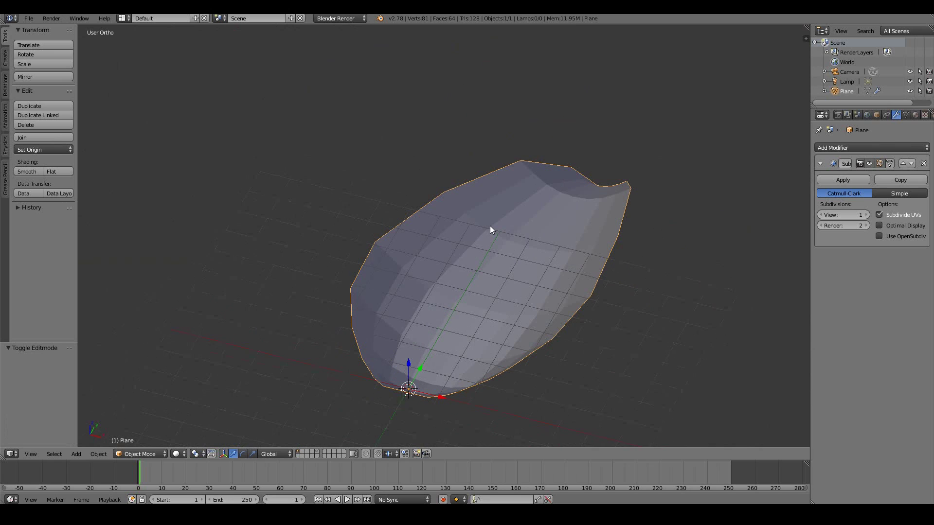
key("KP_7")
key("Tab")
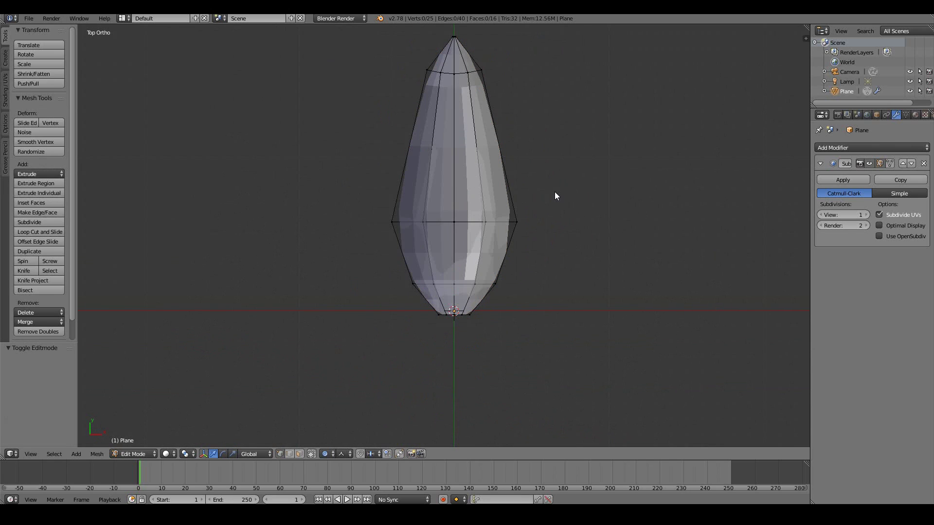
key("a")
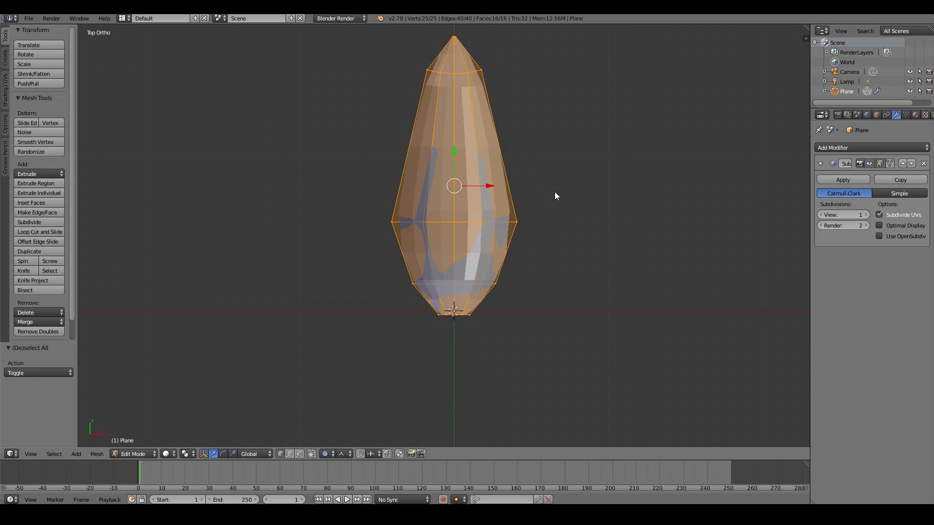
key("u")
left_click(556, 195)
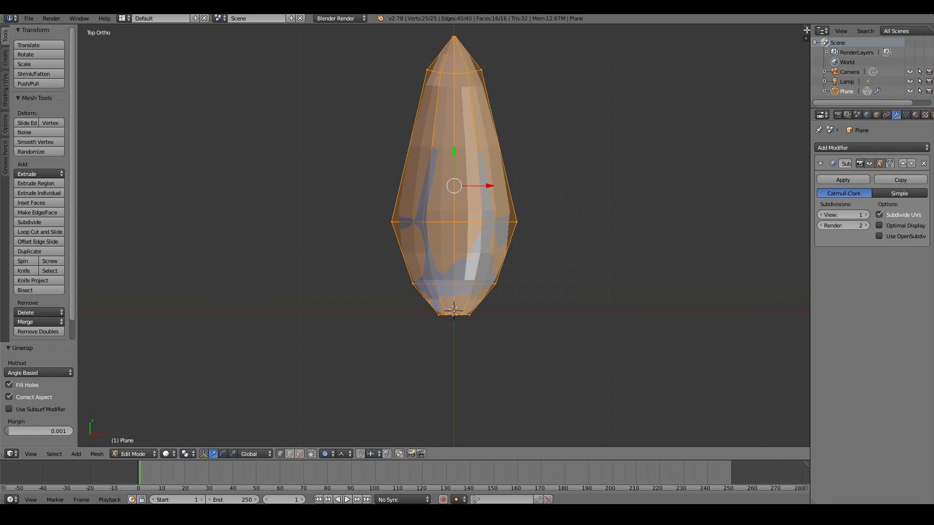
- Split the 3D viewport side by side and change the new area into a UV/Image Editor
left_click_drag(805, 38, 549, 39)
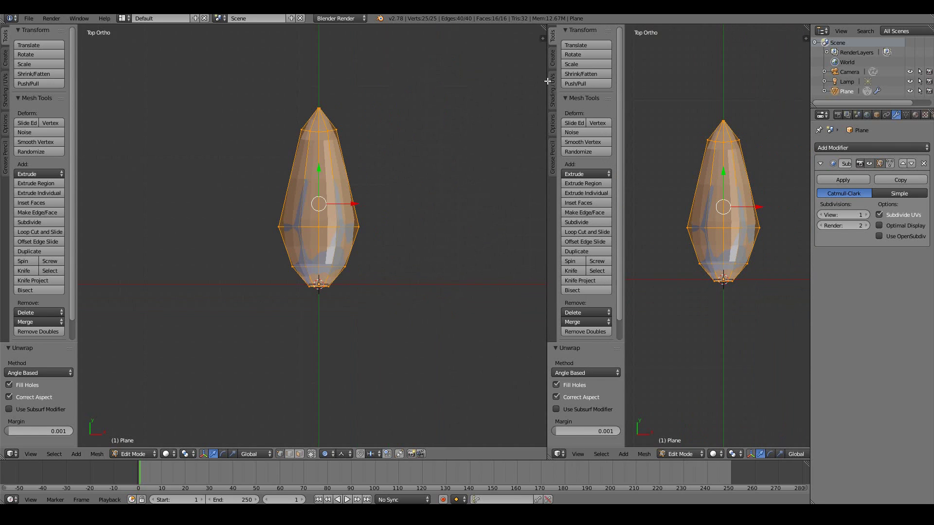
left_click(557, 454)
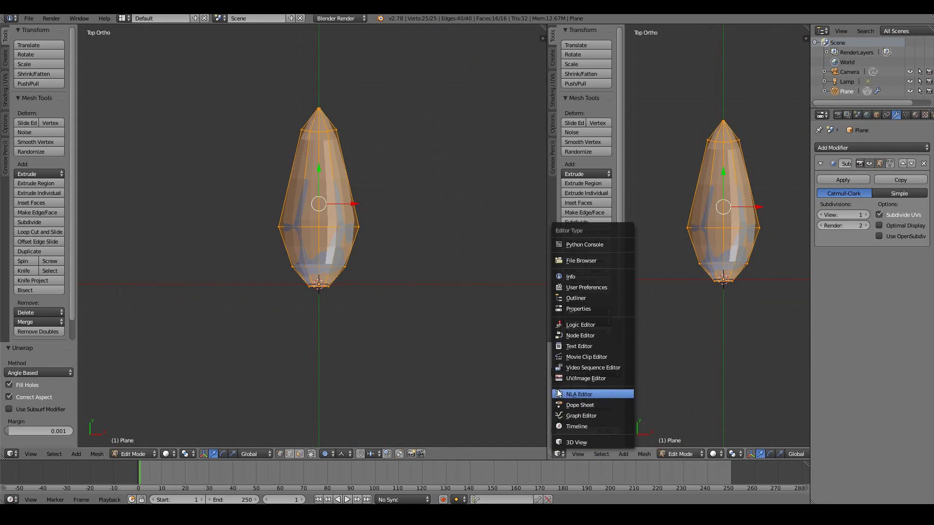
left_click(568, 377)
scroll(718, 290, "up", 2)
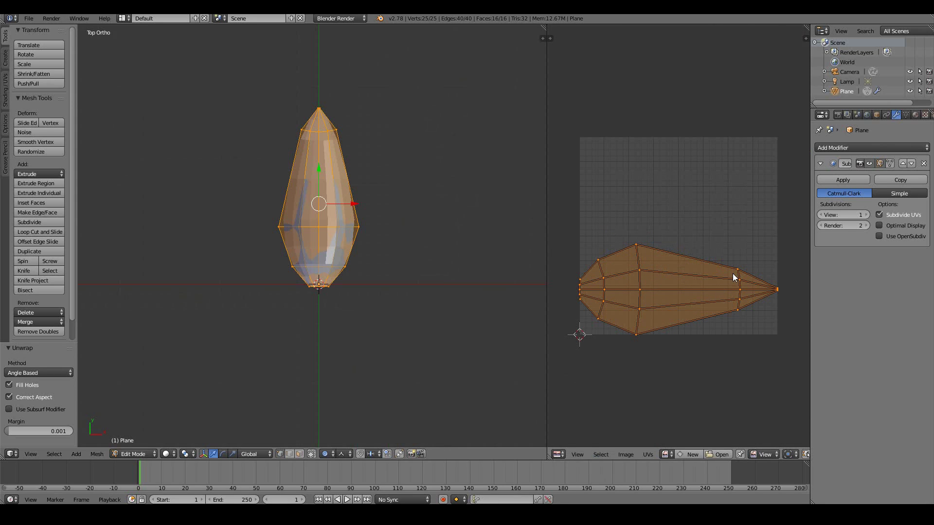
- Rotate the leaf's UV layout by -90° so that its tip points up
type("r90")
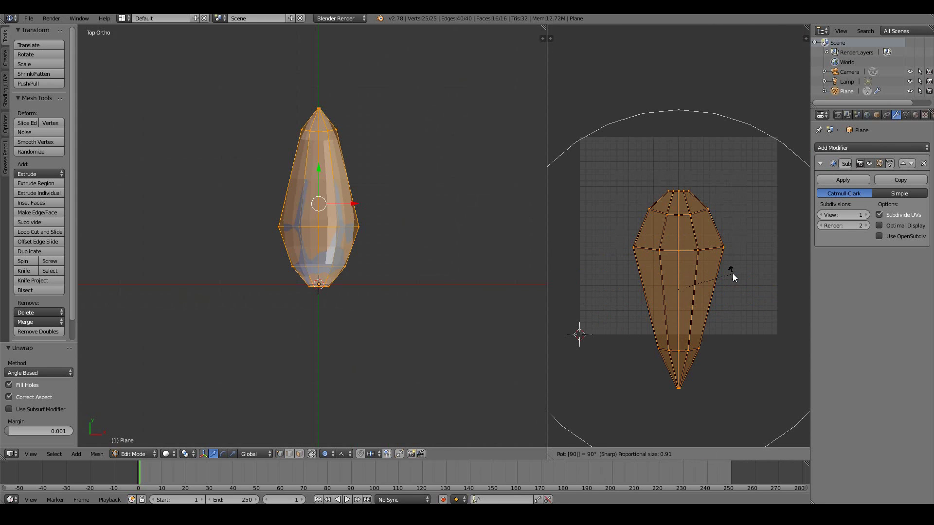
key("minus")
key("Return")
- Scale the upright UV layout and reposition it over the UV grid
key("g")
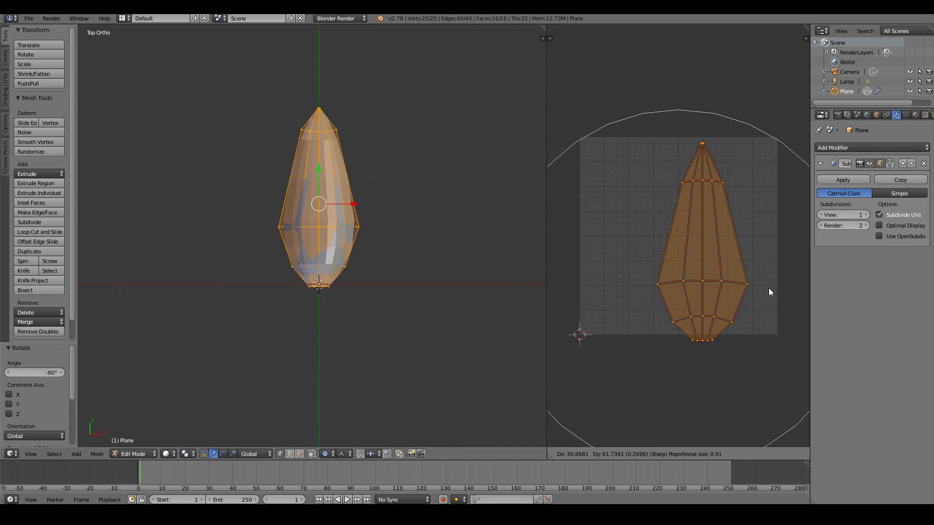
key("Escape")
key("s")
left_click(748, 287)
key("g")
left_click(764, 295)
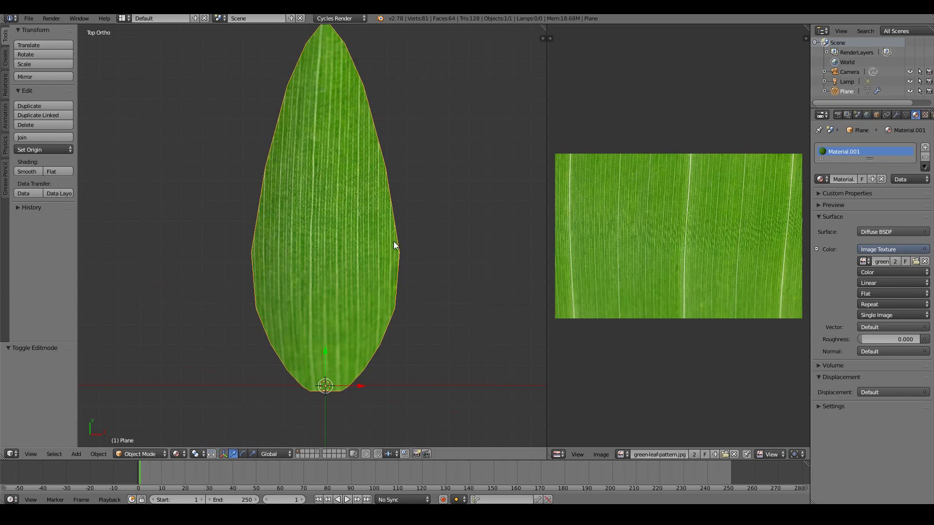
- Examine how the green-leaf-pattern.jpg texture lies on the leaf from an angled view and from the top
middle_click_drag(392, 241, 376, 224)
scroll(377, 225, "up", 2)
key("Tab")
key("Tab")
key("Tab")
key("Tab")
scroll(377, 224, "down", 1)
mouse_move(377, 225)
middle_mouse_down()
mouse_move(312, 189)
mouse_move(352, 218)
mouse_move(369, 174)
mouse_move(370, 211)
middle_mouse_up()
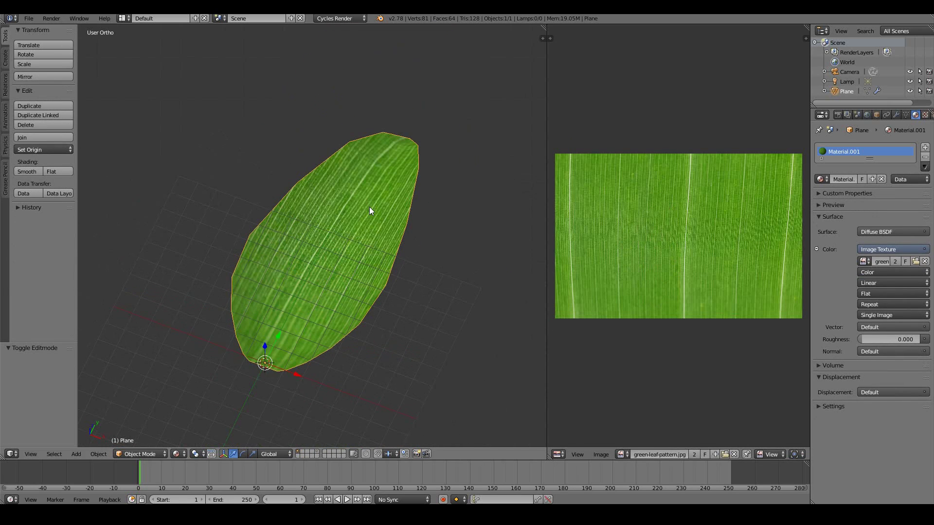
key("KP_7")
scroll(445, 177, "down", 2)
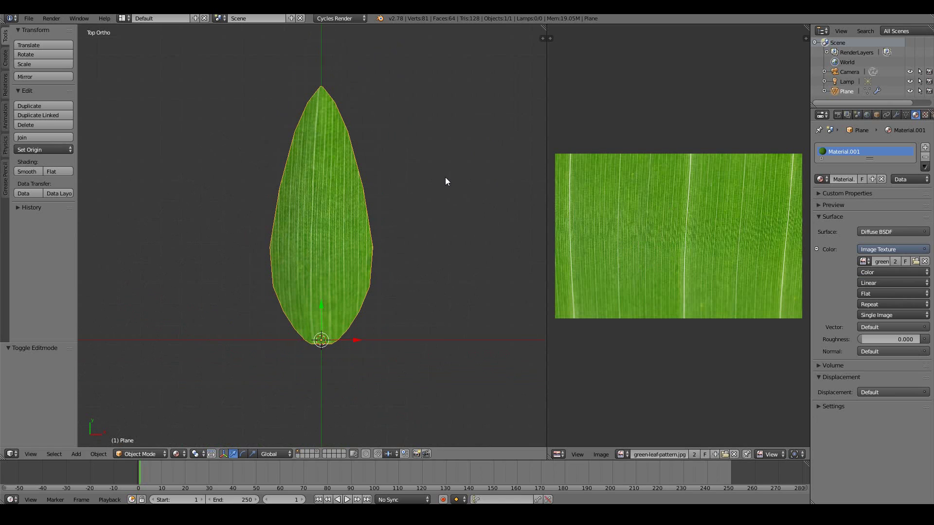
- Set the viewport shading to Solid and merge the UV/Image Editor area back into the 3D viewport
left_click(183, 454)
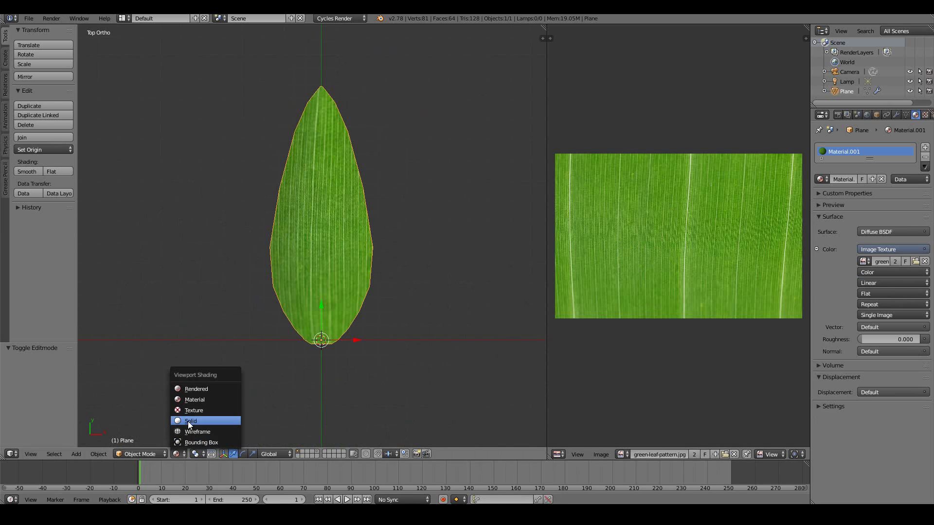
left_click(188, 421)
left_click_drag(540, 27, 700, 99)
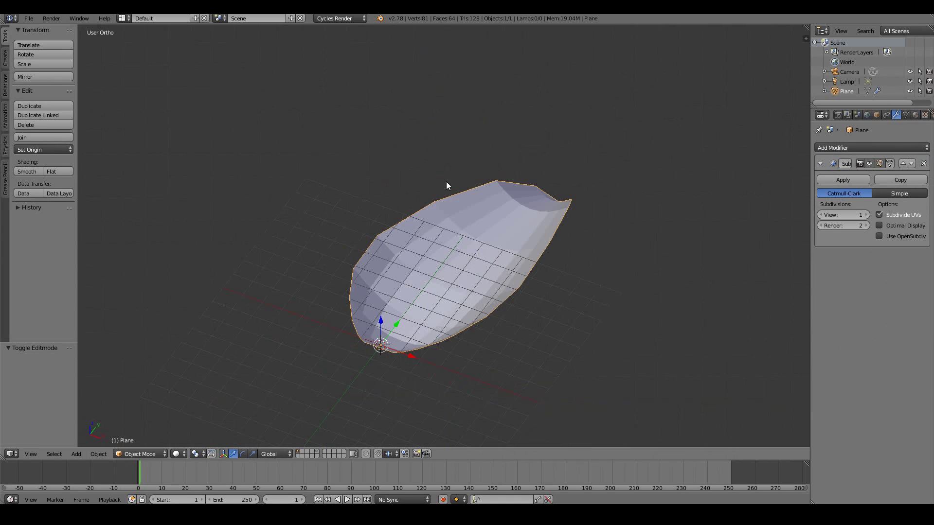
- Apply smooth shading to the leaf and view it from the side
mouse_move(446, 185)
middle_mouse_down()
mouse_move(420, 212)
mouse_move(389, 205)
mouse_move(695, 70)
middle_mouse_up()
left_click(28, 171)
middle_click_drag(762, 140, 518, 134)
- Add a Solidify modifier to the leaf after its Subdivision Surface modifier
left_click(886, 145)
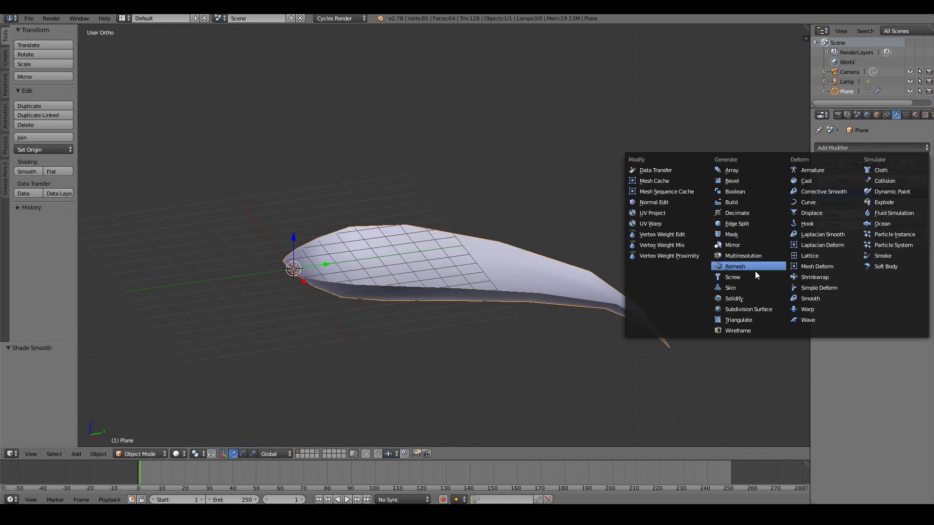
left_click(734, 297)
scroll(533, 262, "up", 4)
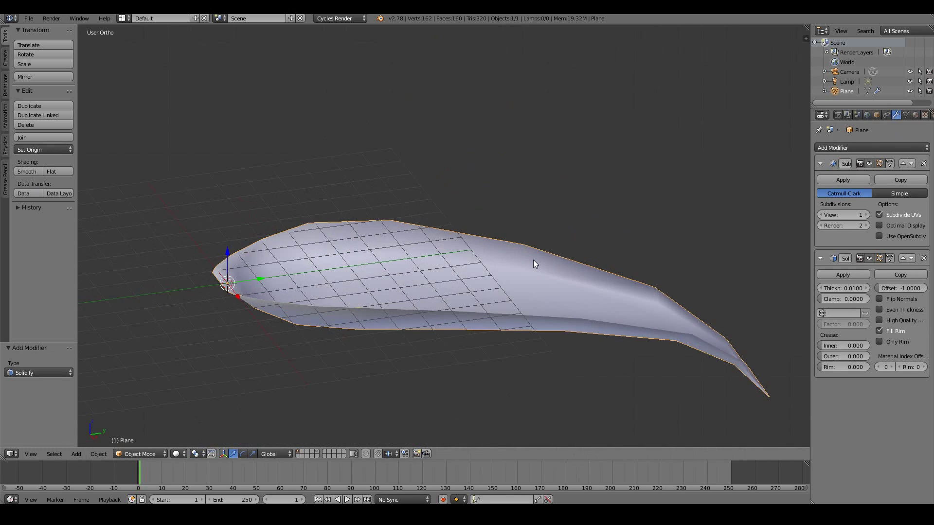
- Set the Solidify modifier's thickness on the leaf to 0.0530
mouse_move(844, 287)
left_mouse_down()
mouse_move(904, 282)
mouse_move(11, 278)
mouse_move(900, 281)
mouse_move(853, 270)
mouse_move(876, 269)
mouse_move(838, 287)
left_mouse_up()
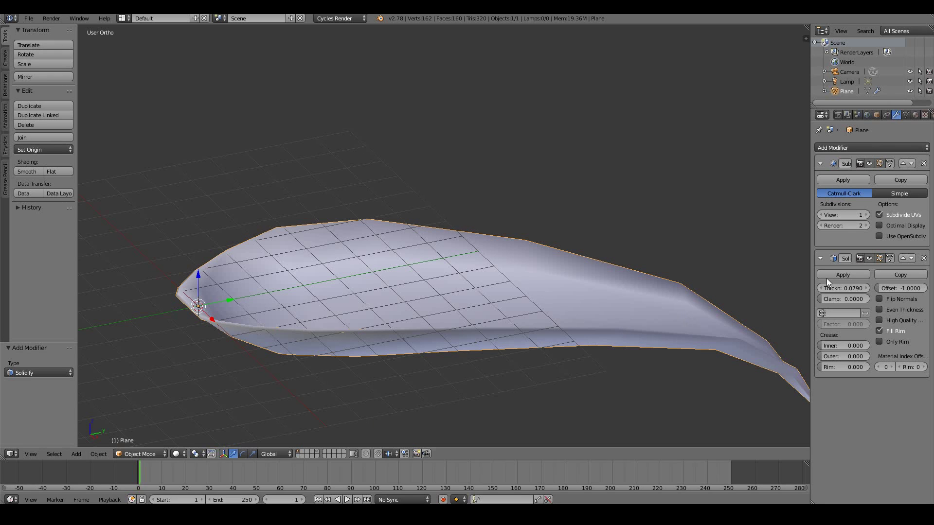
mouse_move(853, 290)
left_mouse_down()
mouse_move(783, 292)
mouse_move(836, 290)
left_mouse_up()
middle_click_drag(491, 297, 433, 296)
middle_click_drag(770, 288, 753, 224)
- Apply the leaf's Subdivision Surface and Solidify modifiers
left_click(841, 179)
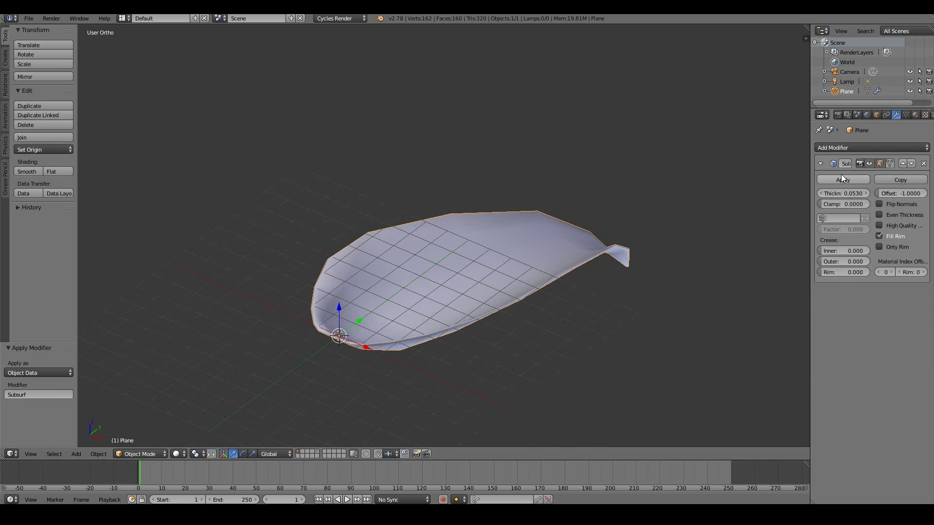
left_click(842, 180)
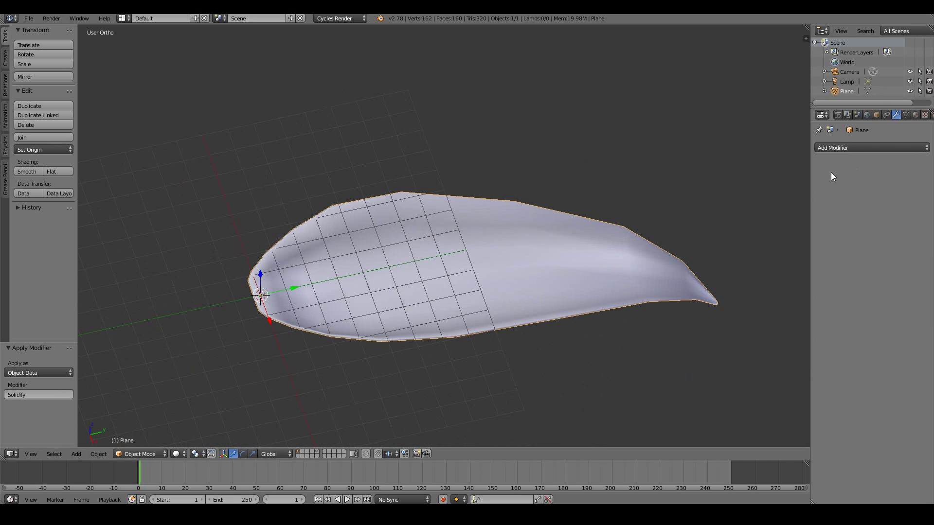
key("Tab")
key("Tab")
- Rename the Plane object as leaf
middle_click_drag(714, 162, 465, 240)
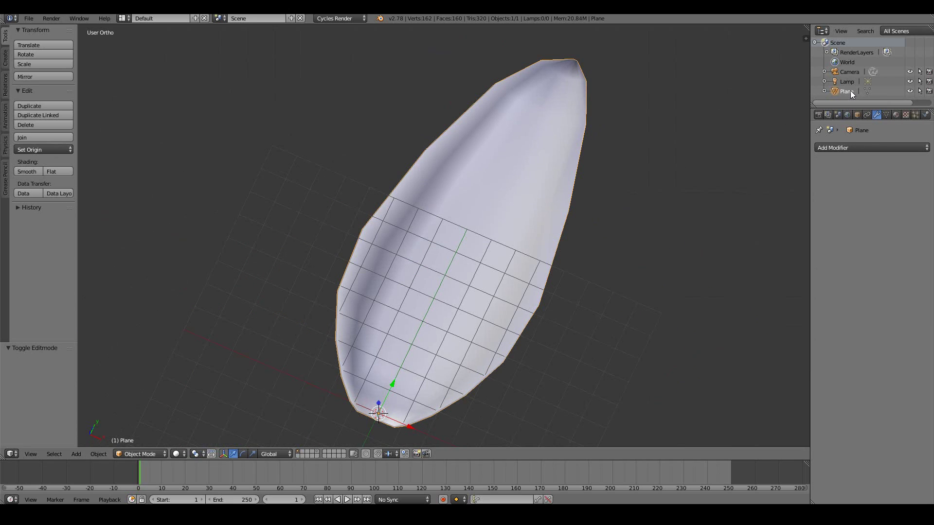
double_click(849, 90)
type("leaf")
key("Return")
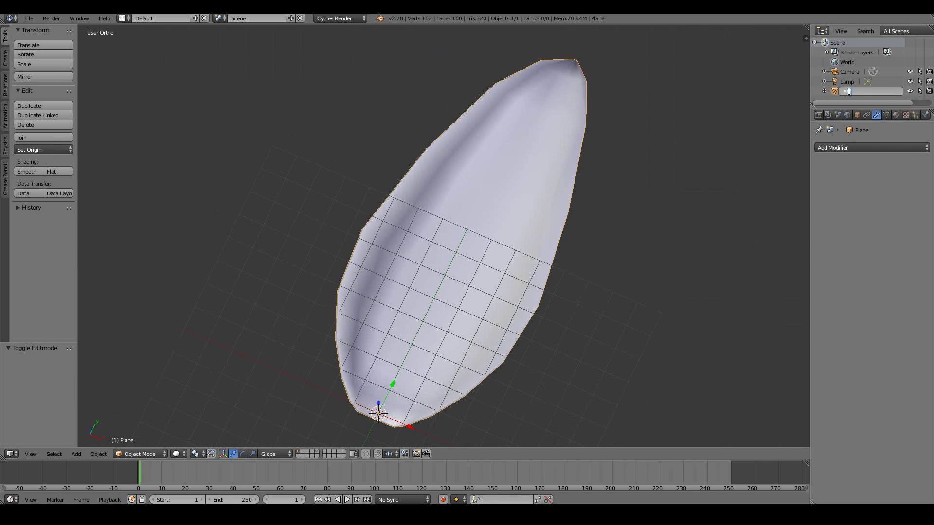
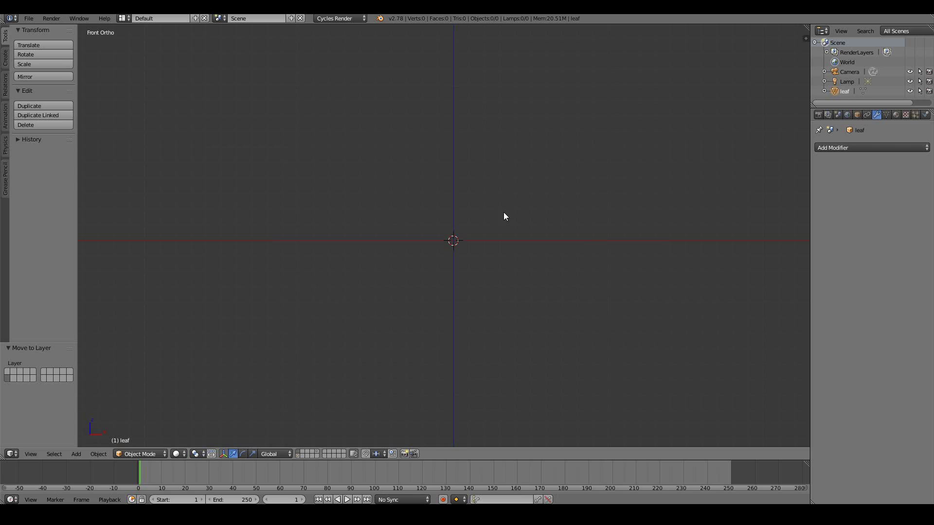
- Add a UV sphere at the origin with 16 segments
key("shift+a")
mouse_move(505, 213)
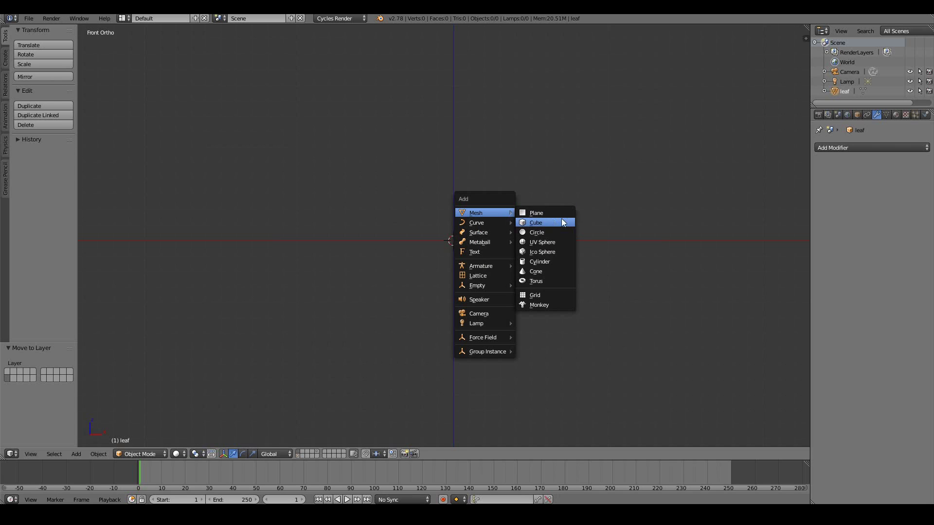
left_click(539, 241)
key("KP_Decimal")
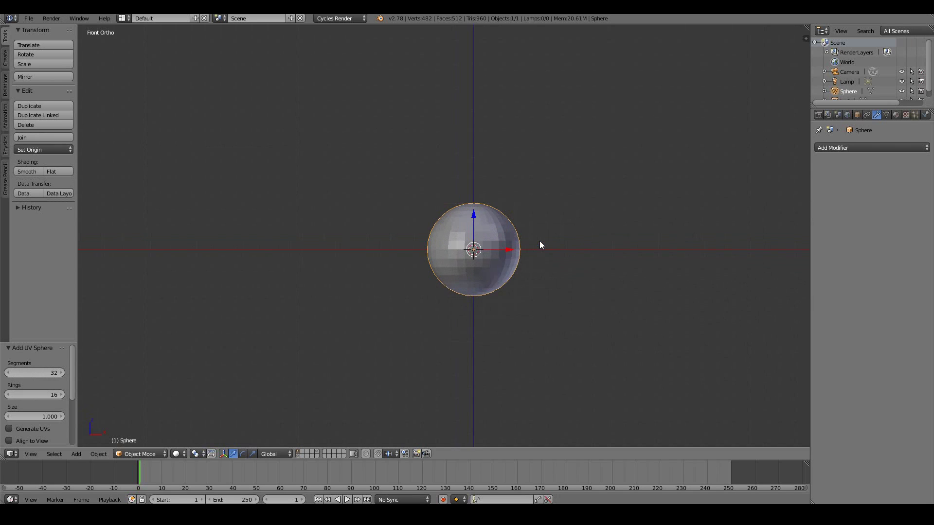
left_click(45, 373)
type("16")
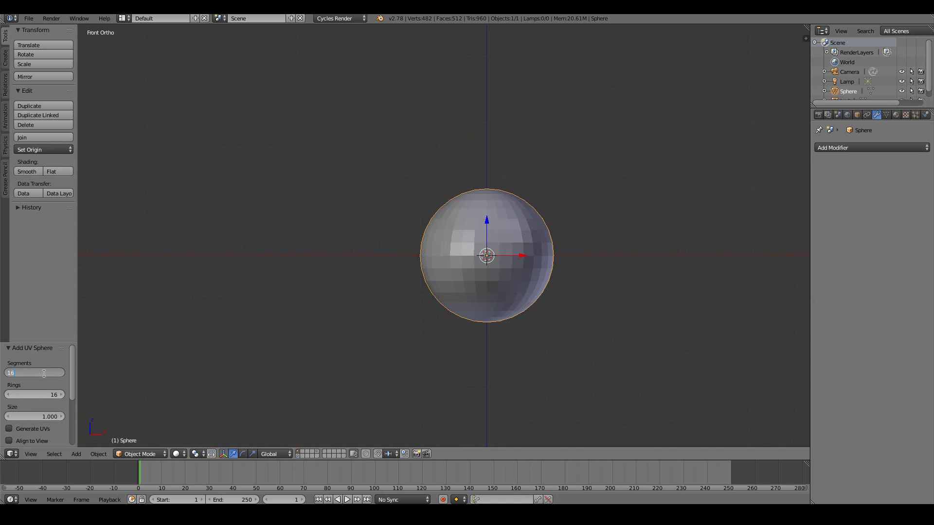
key("Return")
key("ctrl+KP_6")
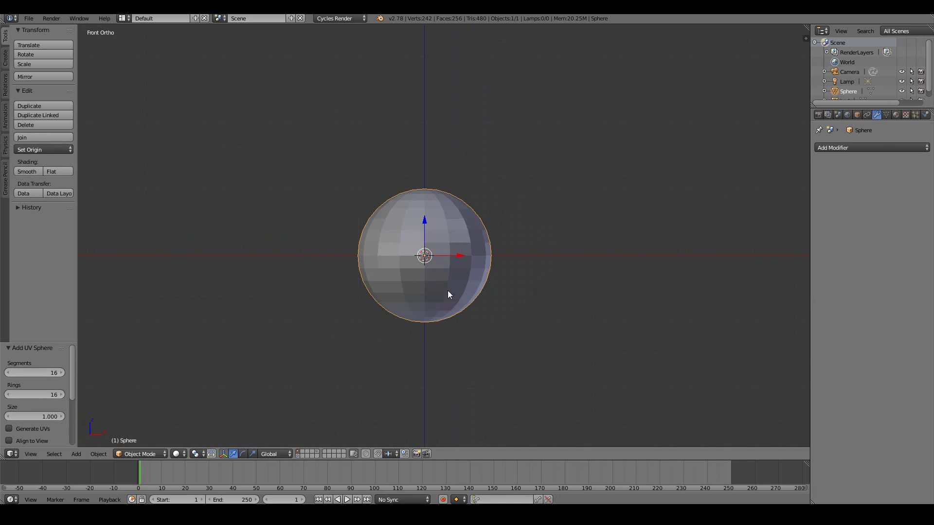
- Delete all vertices below the sphere's equator, leaving the upper hemisphere, and return to Object Mode
scroll(477, 286, "up", 2)
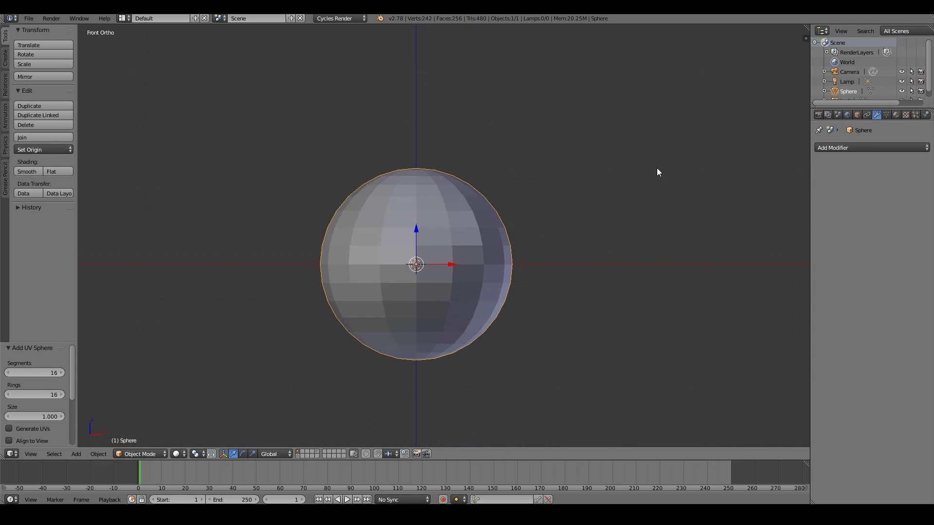
key("Tab")
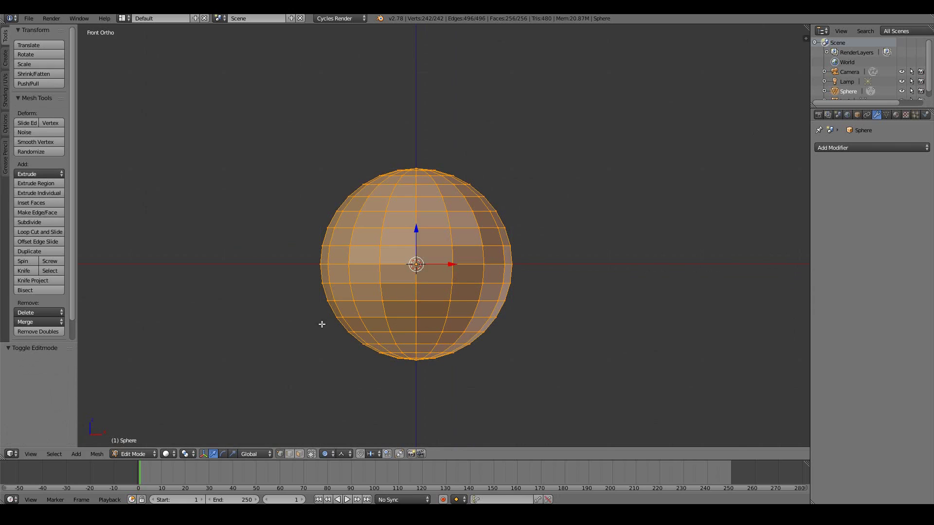
key("Tab")
key("Tab")
key("a")
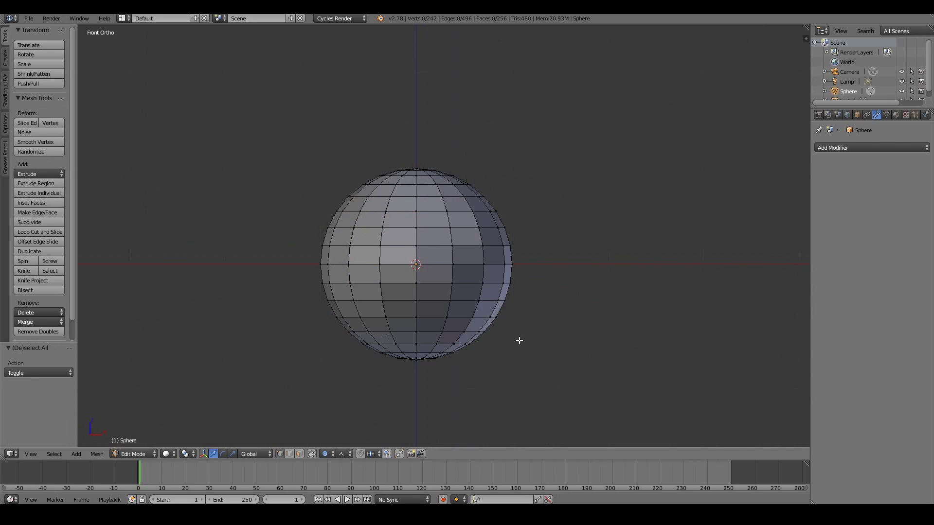
key("b")
left_click_drag(297, 275, 543, 383)
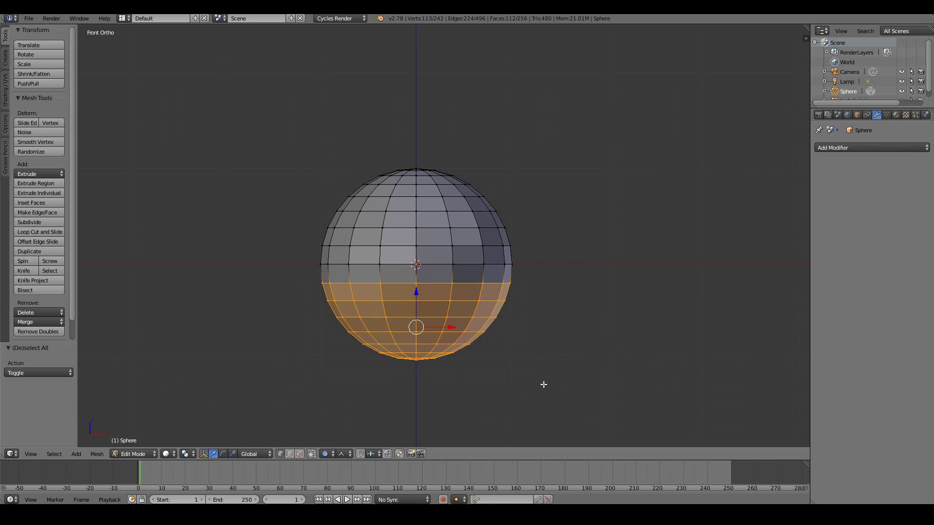
key("x")
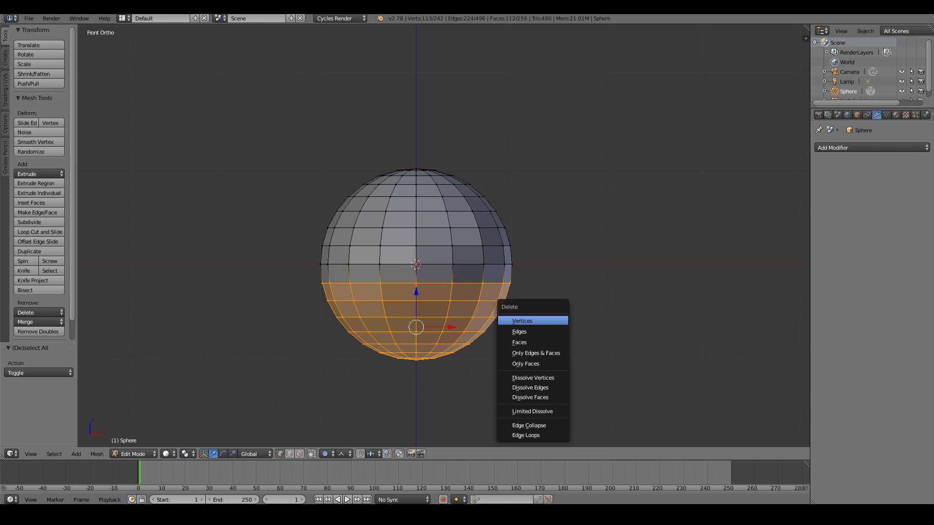
left_click(525, 321)
key("Tab")
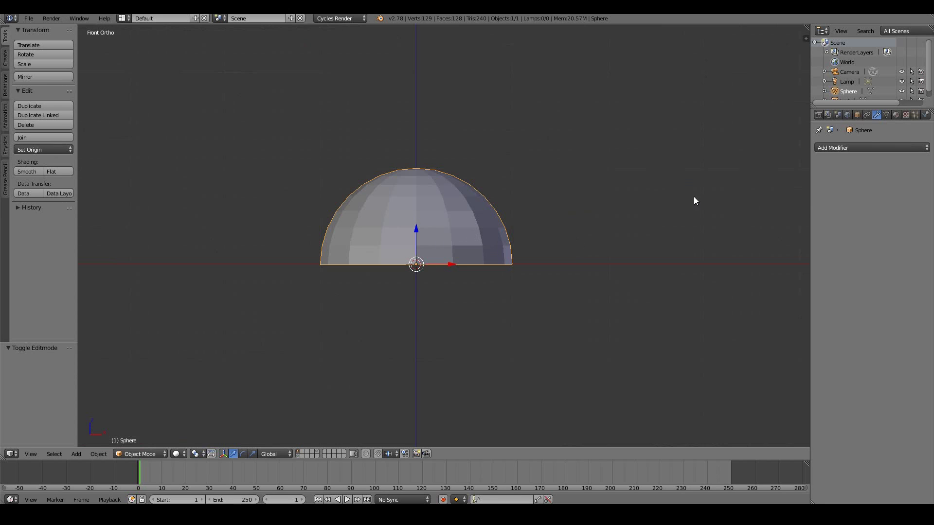
- Rename the hemisphere as Leaf Emitter
middle_click_drag(479, 79, 491, 112)
left_click(856, 115)
left_click(854, 146)
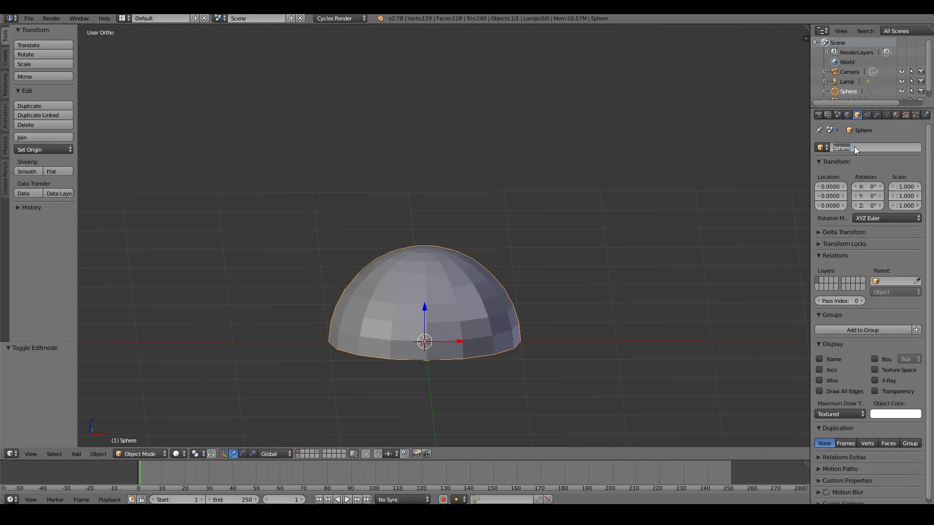
type("Leaf Emiitter")
key("Return")
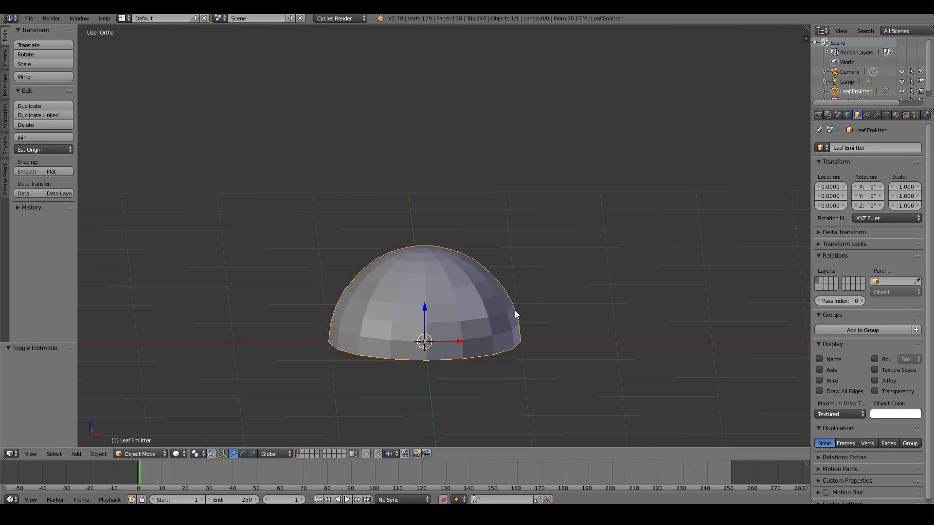
- Add a particle system of type Hair with a number of 100 to the hemisphere
scroll(827, 380, "down", 1)
middle_click_drag(523, 302, 543, 306)
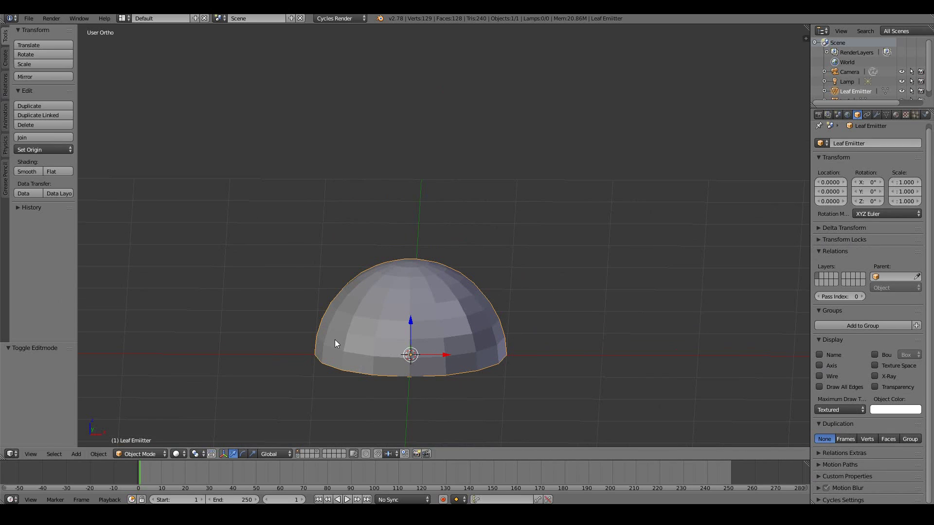
key("KP_1")
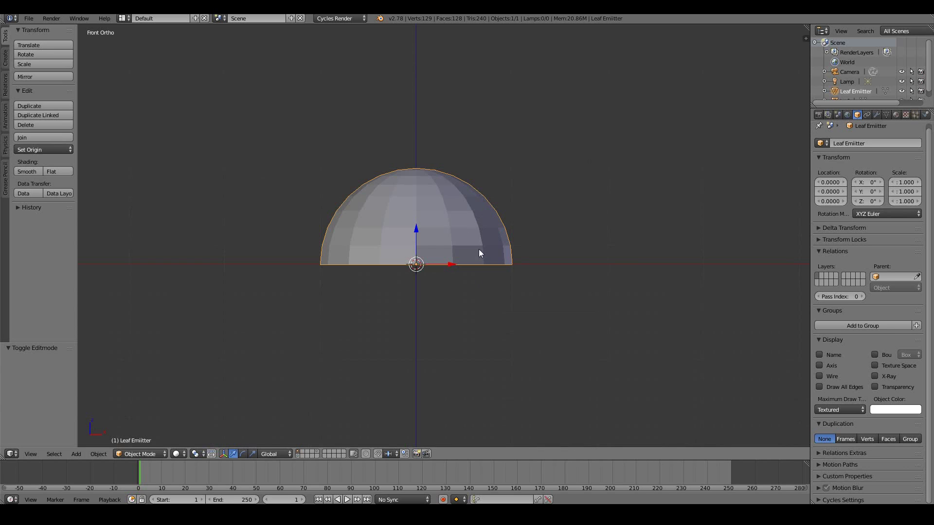
left_click(915, 115)
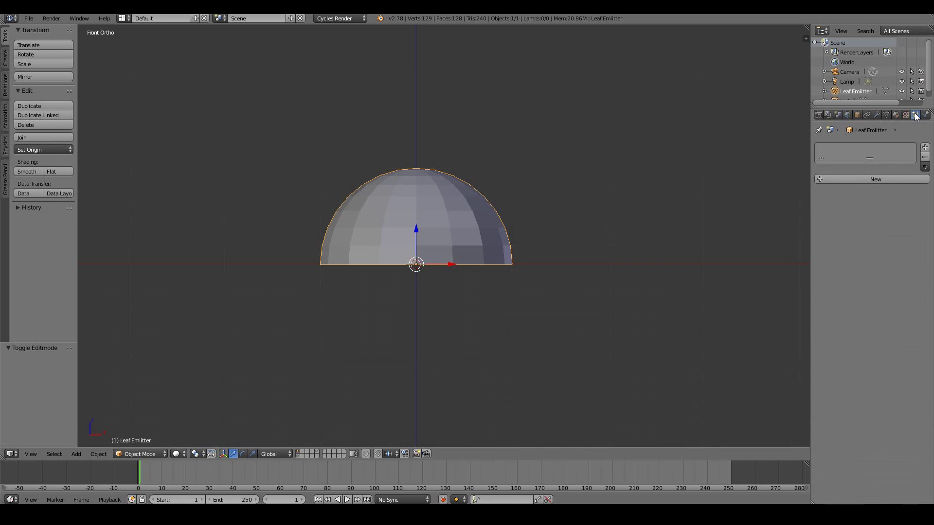
left_click(870, 179)
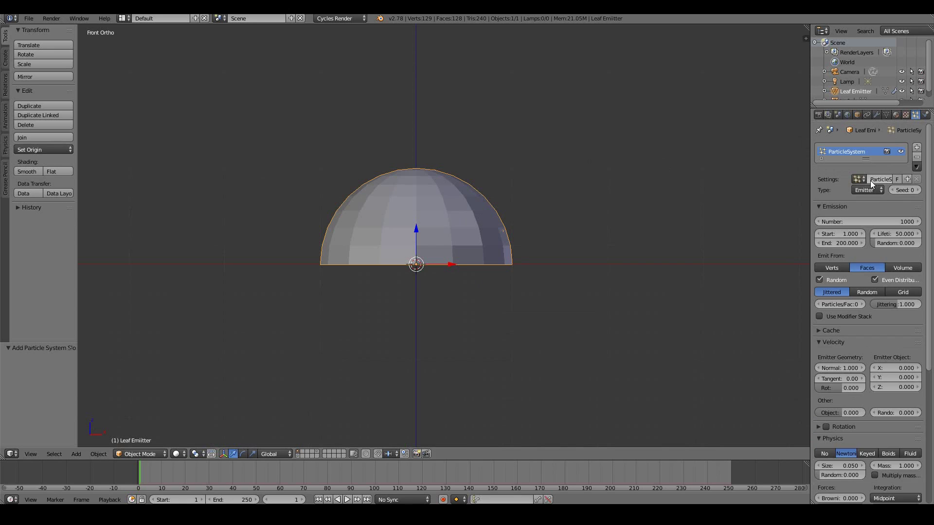
left_click(868, 189)
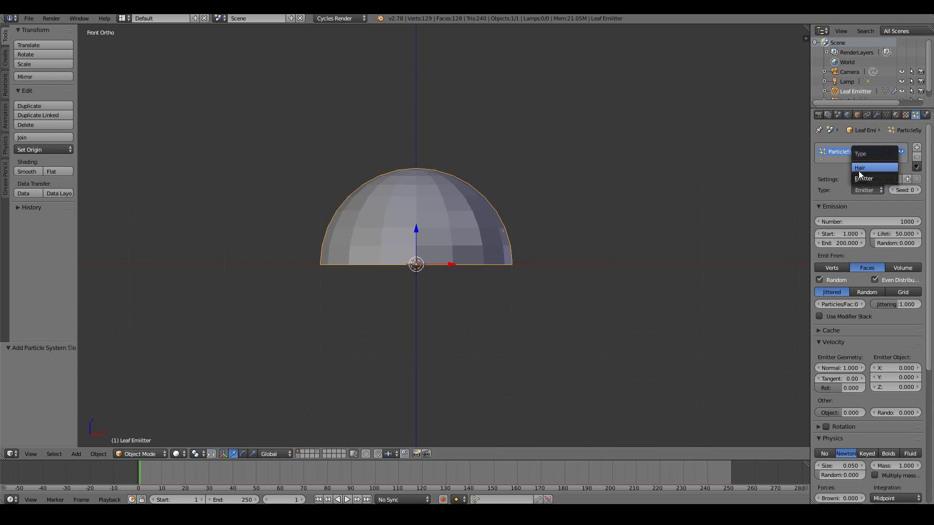
left_click(859, 169)
left_click(849, 230)
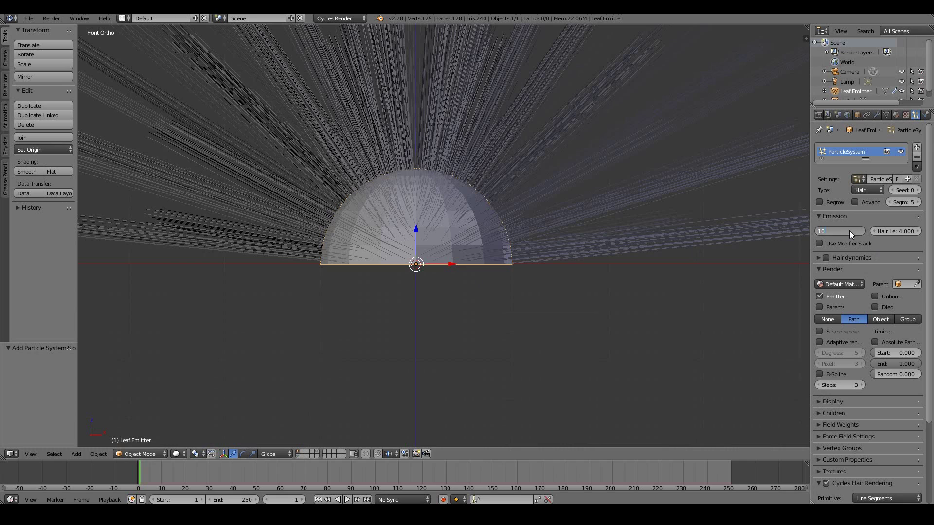
type("0")
key("Return")
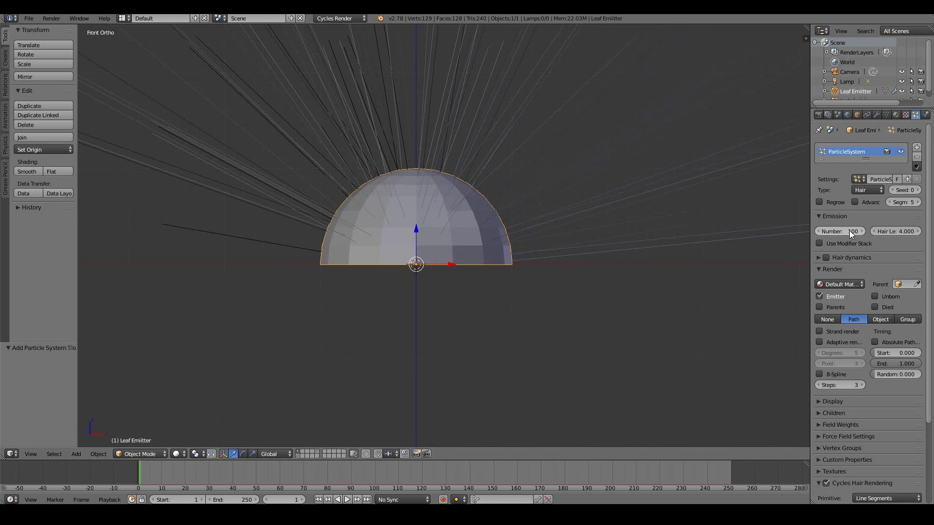
- Enable the advanced hair settings and set the emission distribution to Random
left_click(855, 202)
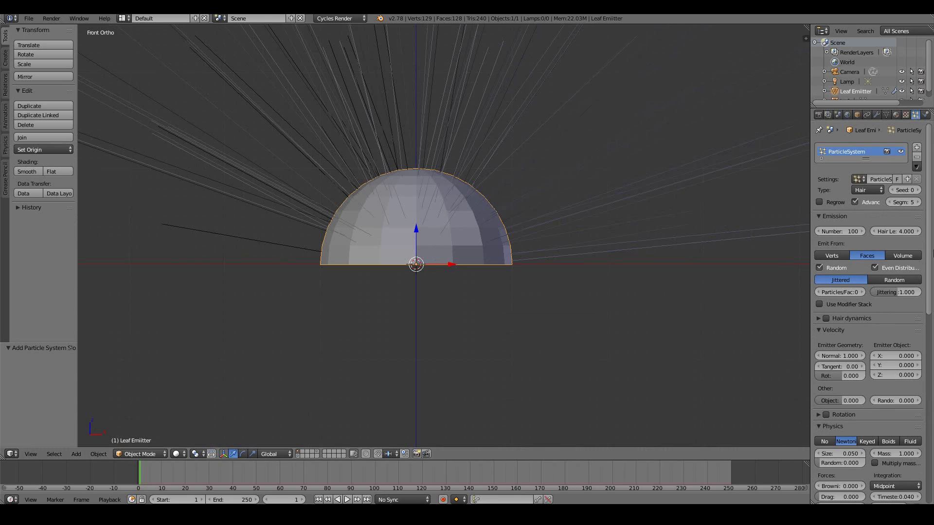
middle_click_drag(602, 231, 535, 205)
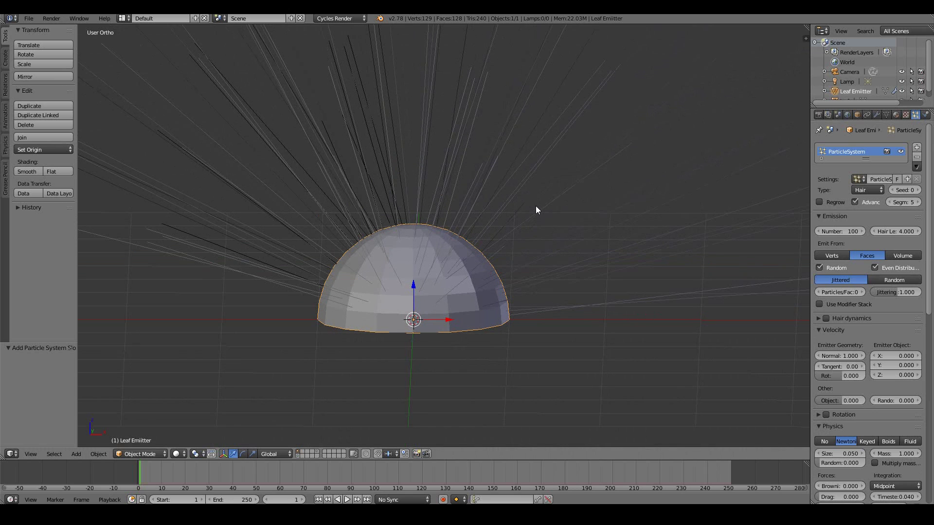
scroll(536, 206, "down", 2, "shift")
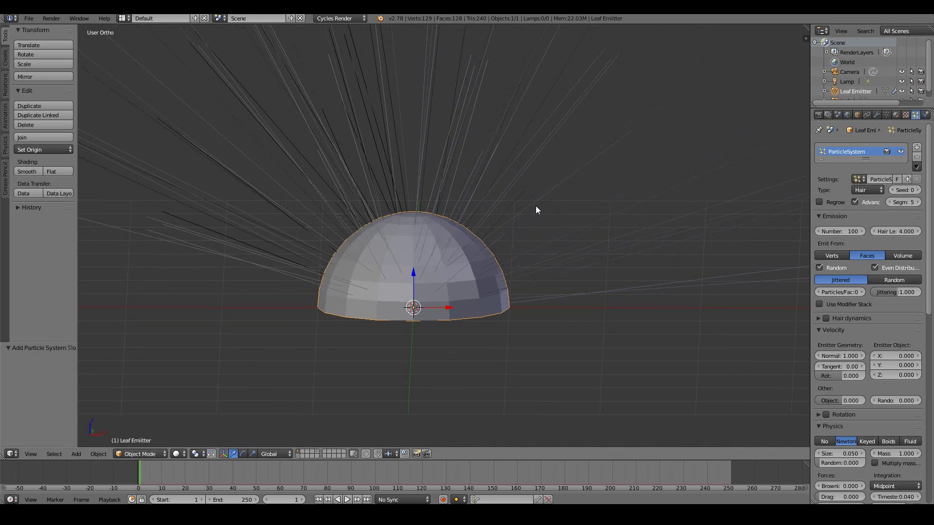
left_click(900, 281)
- Render the hair particles as Object with the leaf as the dupli object
scroll(890, 308, "down", 10)
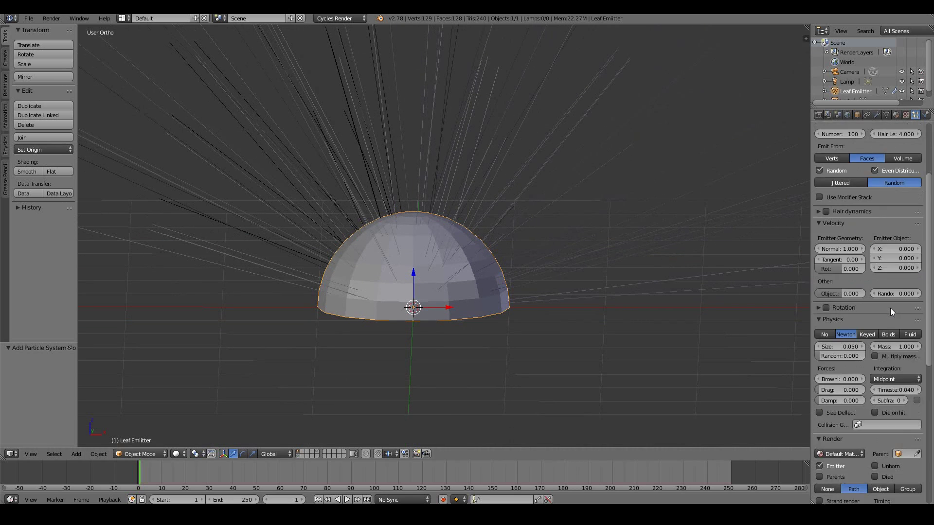
scroll(890, 308, "down", 5)
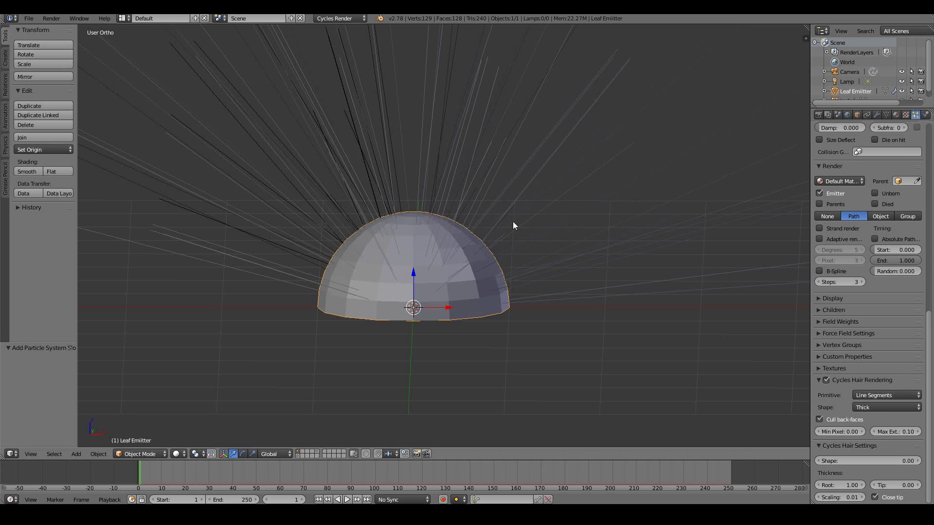
left_click(878, 217)
left_click(877, 229)
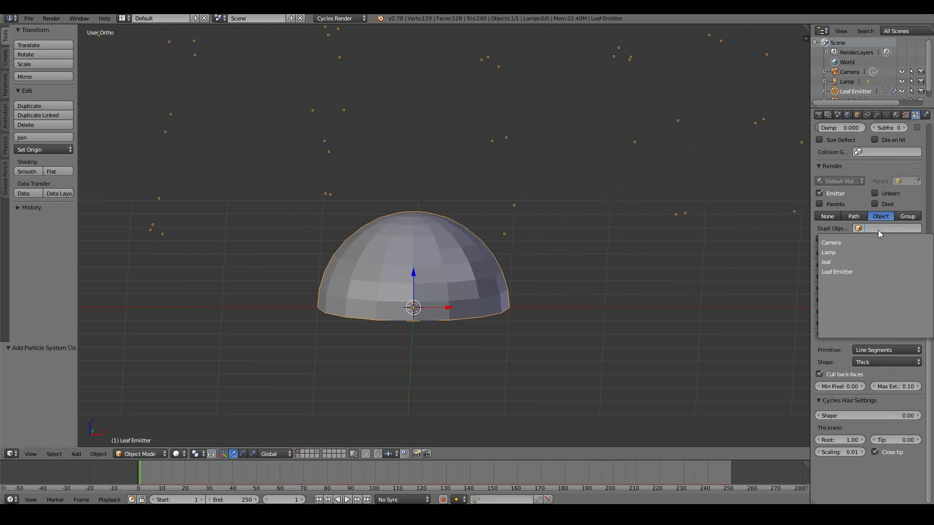
left_click(853, 274)
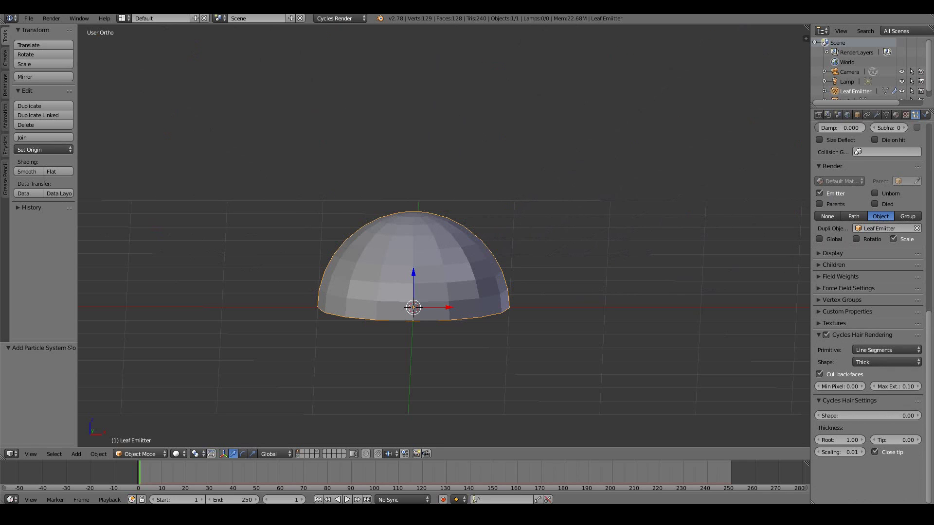
left_click(917, 228)
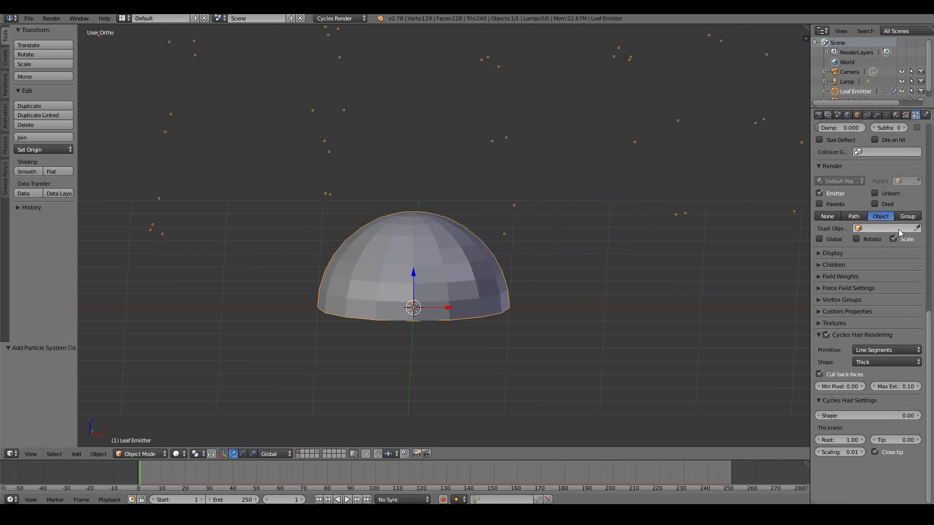
left_click(883, 228)
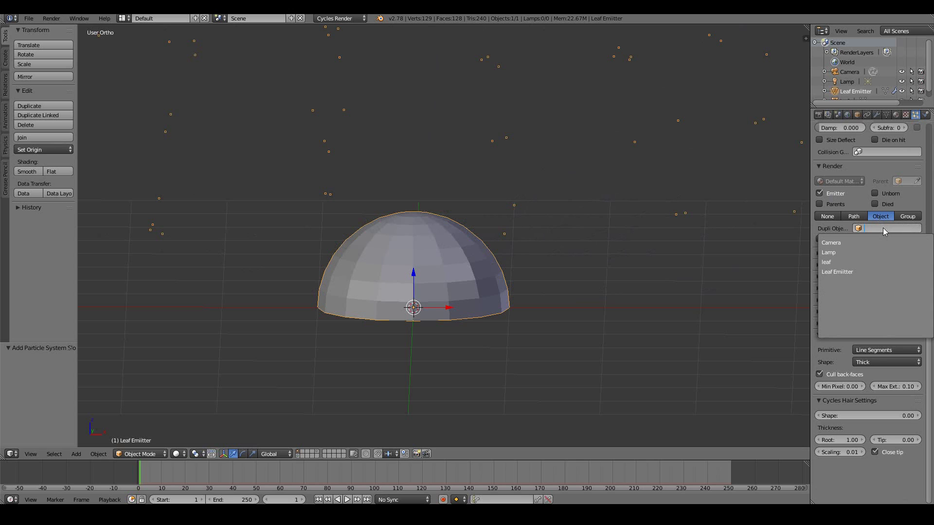
left_click(859, 259)
scroll(380, 182, "down", 4)
middle_click_drag(606, 237, 564, 260)
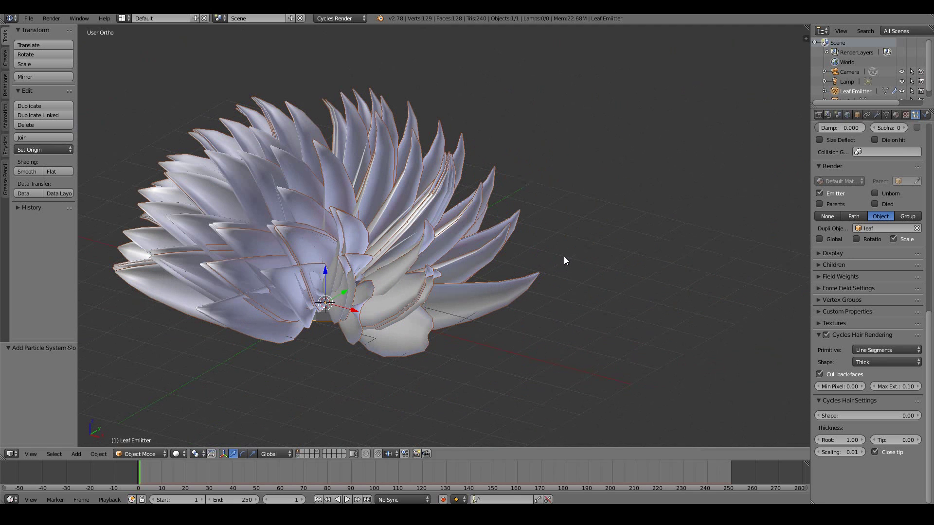
- Make the rendered leaf copies use the leaf object's own rotation
middle_click_drag(488, 217, 524, 228)
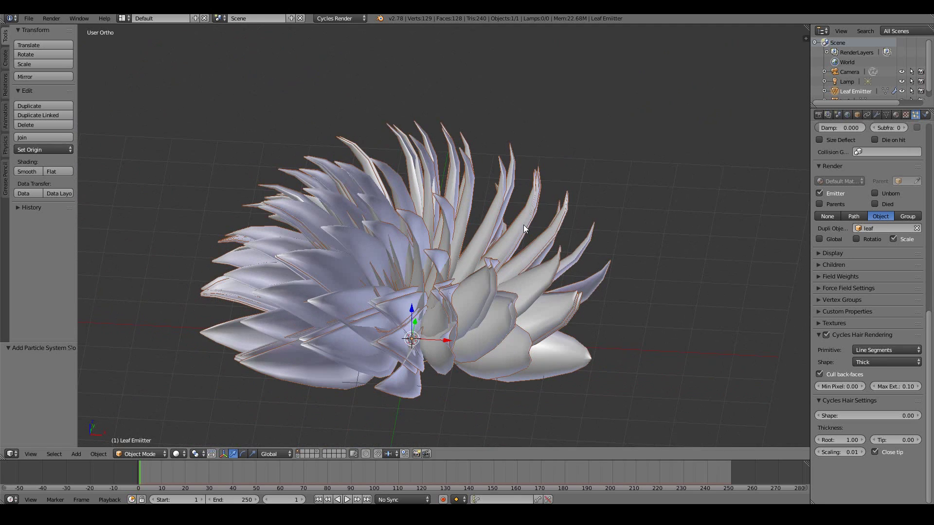
key("KP_1")
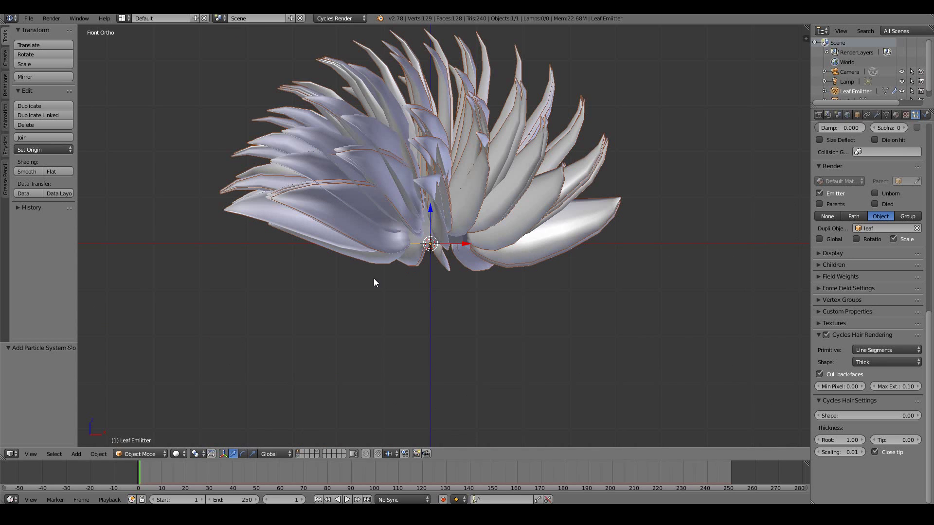
left_click(856, 240)
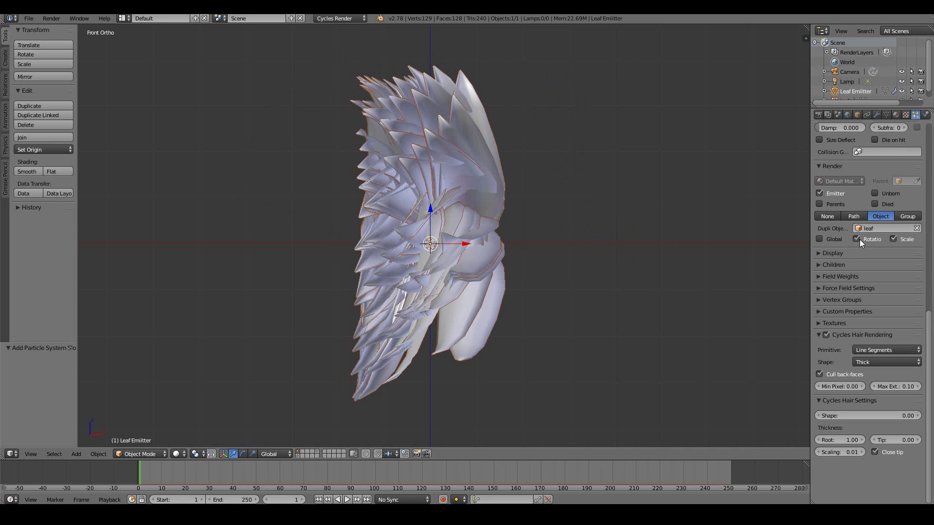
- Enable rotation for the leaf particles and set their initial orientation to Normal
scroll(880, 238, "up", 5)
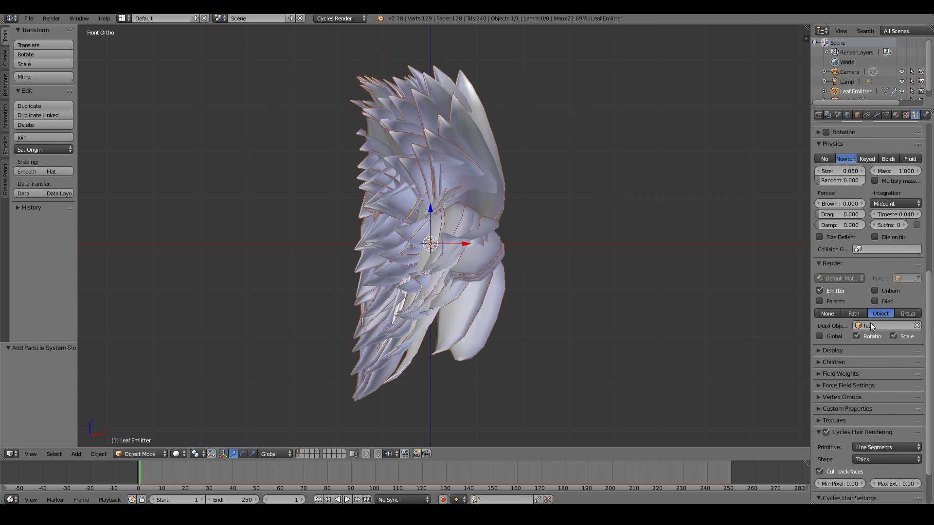
scroll(865, 340, "up", 6)
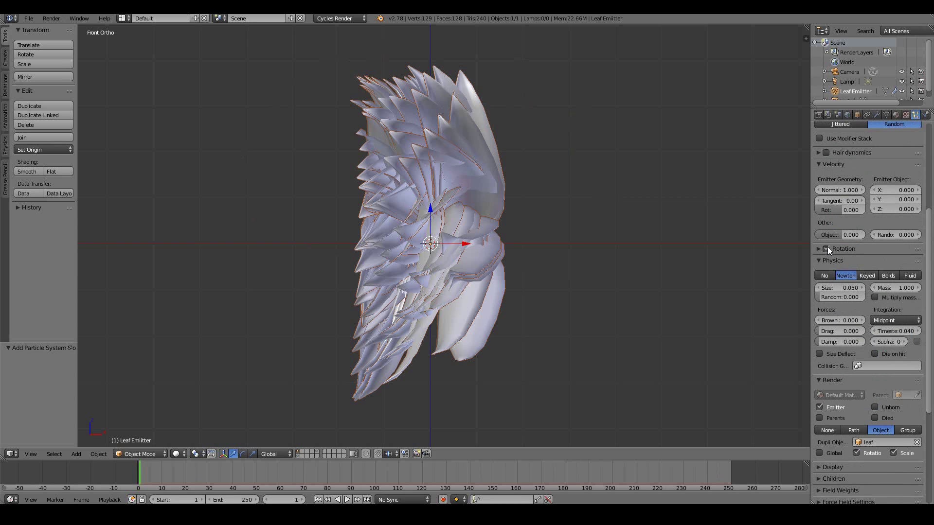
left_click(818, 248)
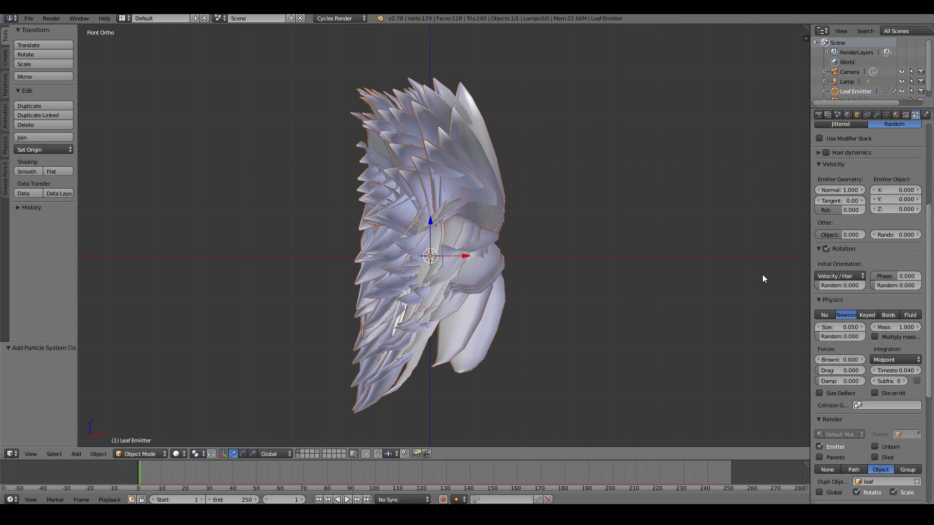
left_click(857, 278)
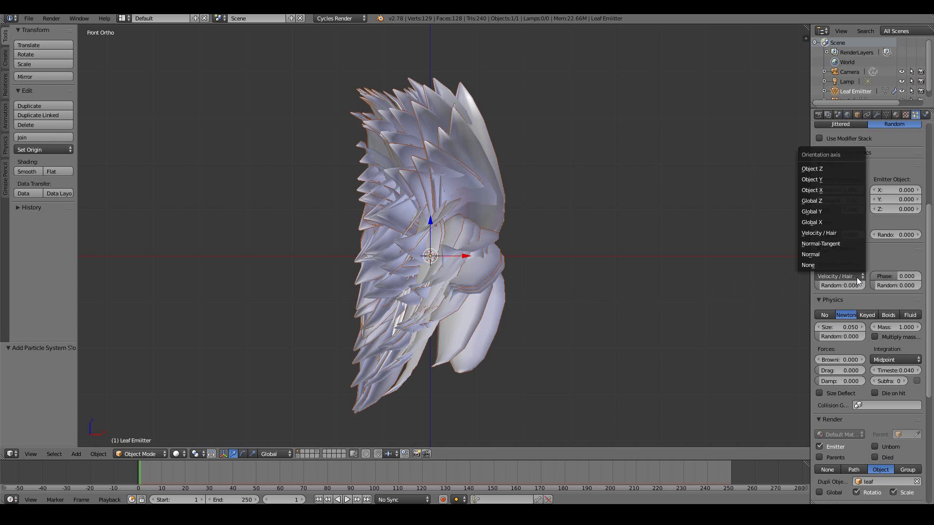
left_click(833, 256)
middle_click_drag(497, 219, 525, 192)
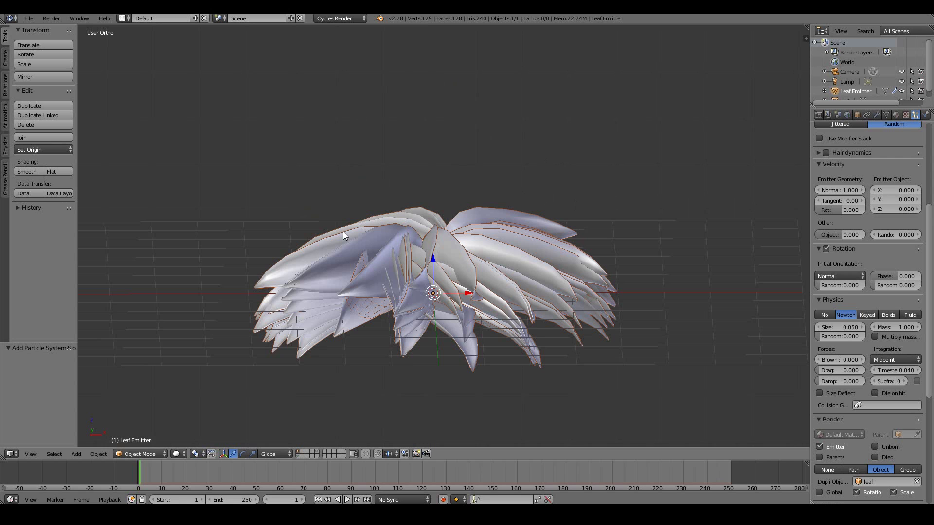
key("KP_1")
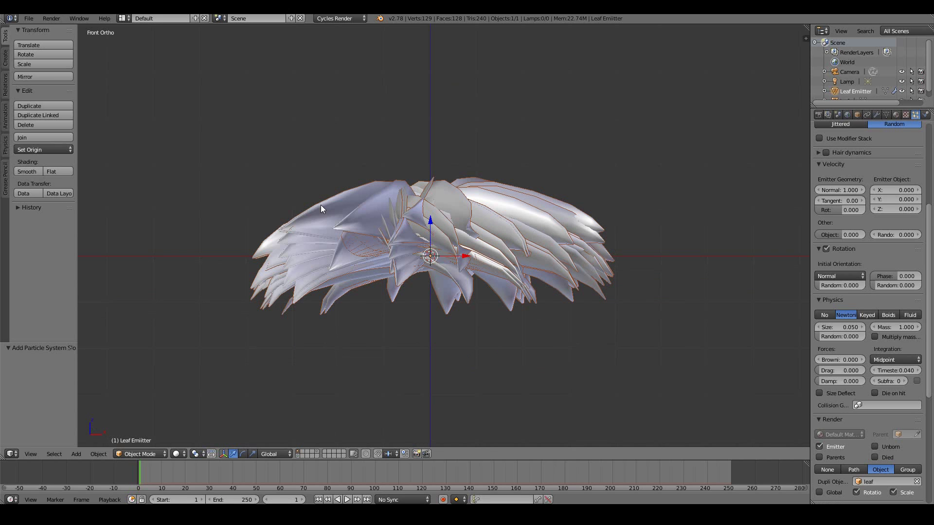
- Show the leaf's layer together with the emitter and rotate the leaf by -90° about the global Z axis
middle_click_drag(415, 249, 293, 442)
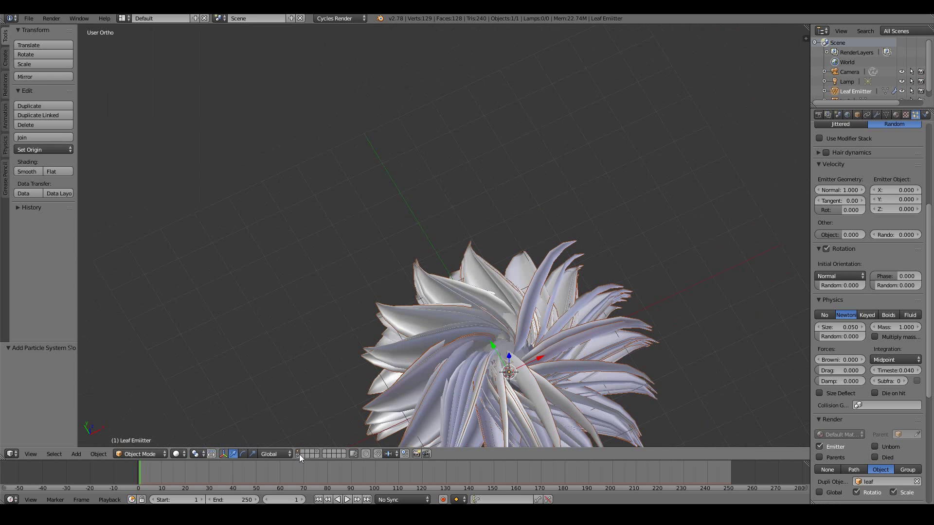
left_click(299, 453, "shift")
middle_click_drag(340, 290, 314, 223)
right_click(314, 223)
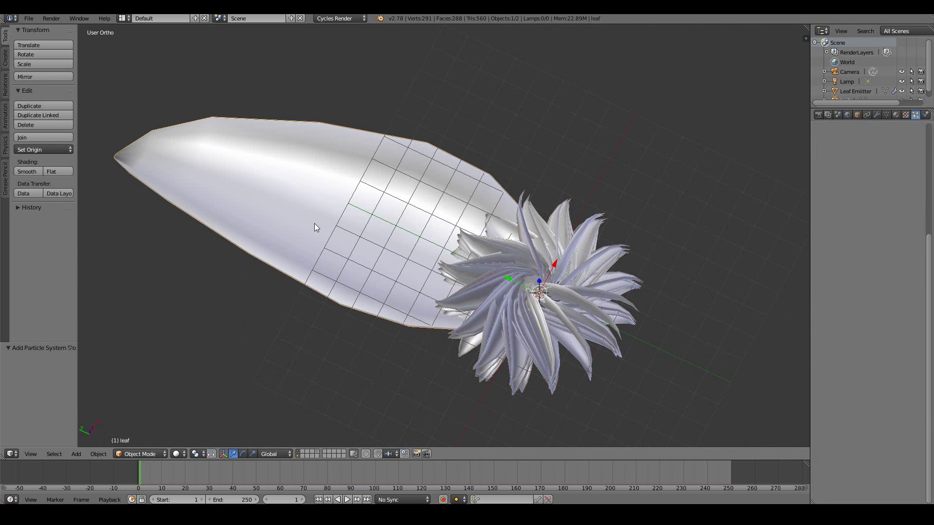
scroll(642, 188, "up", 1)
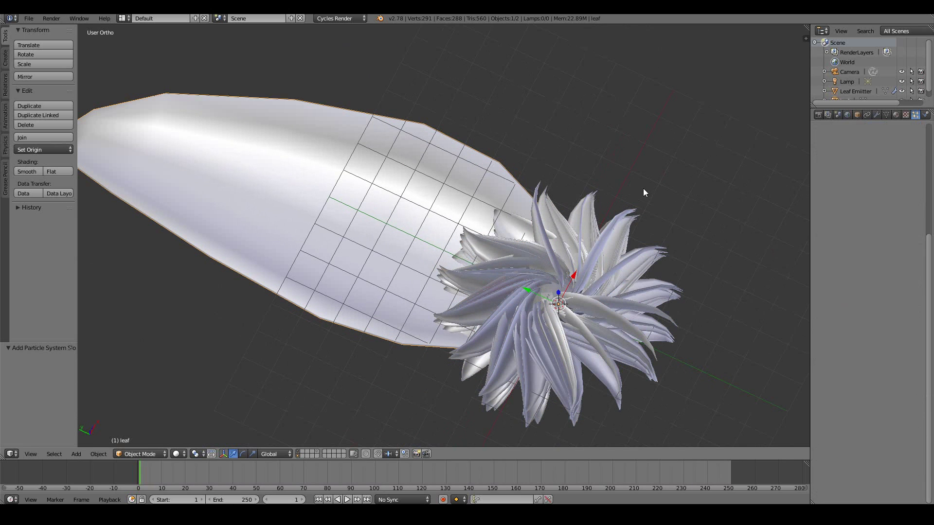
type("rz90")
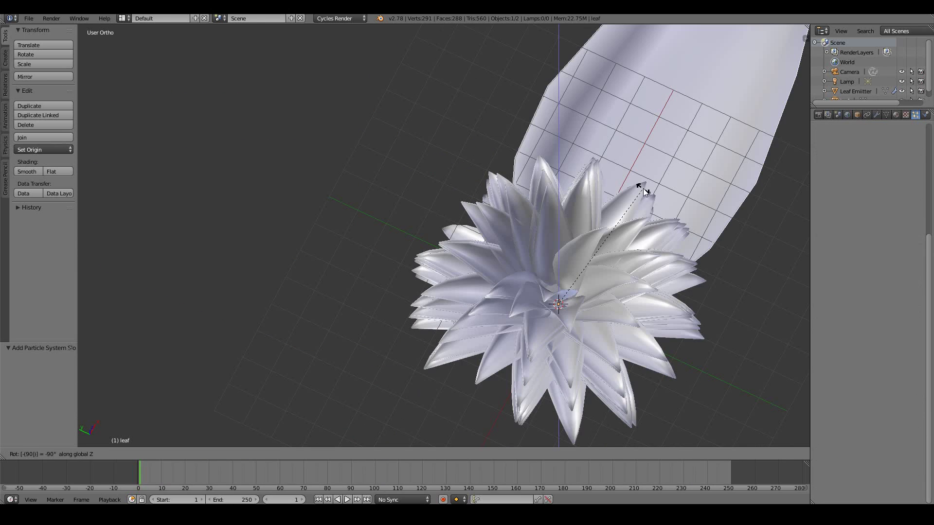
key("Return")
middle_click_drag(673, 232, 713, 196)
key("KP_1")
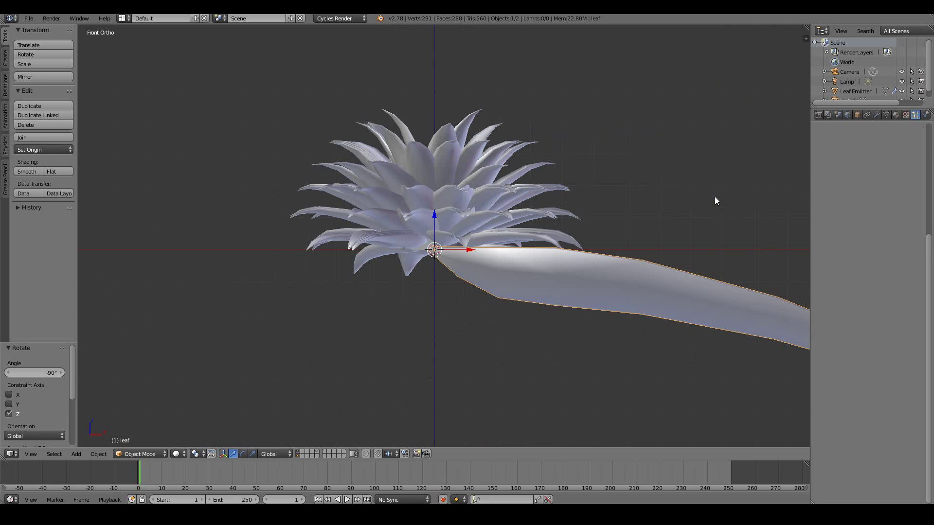
- Hide the layer holding the original leaf so only the leaf emitter plant is displayed
middle_click_drag(509, 247, 422, 291)
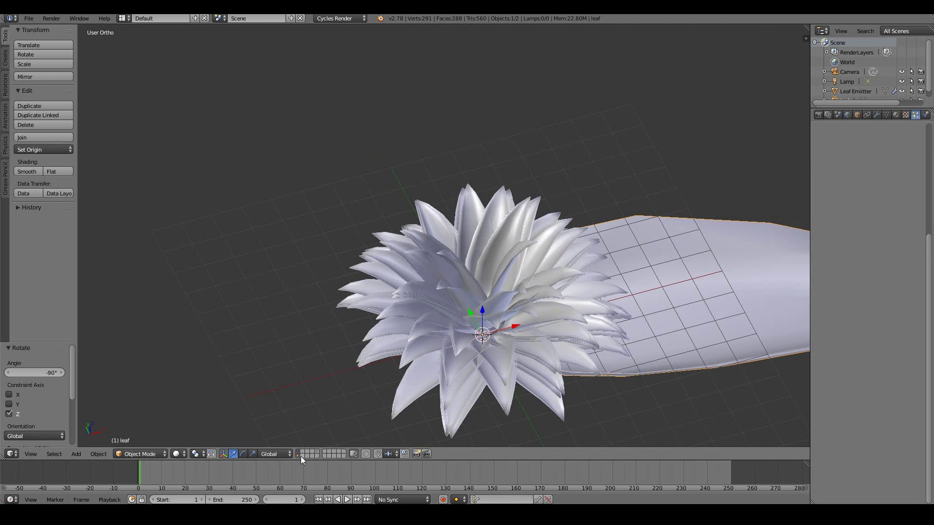
key("Delete")
middle_click_drag(422, 340, 450, 265)
scroll(448, 262, "down", 4, "shift")
scroll(449, 261, "up", 4, "shift")
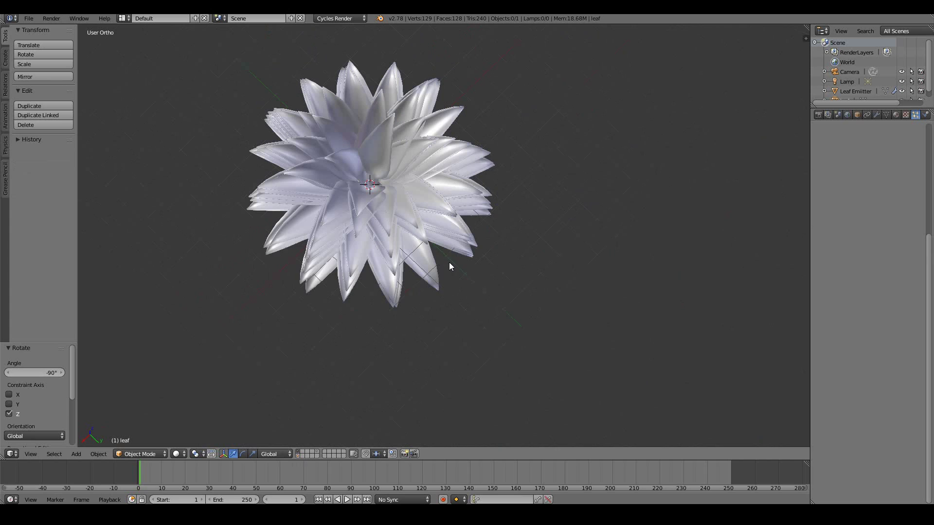
scroll(448, 261, "up", 2)
scroll(448, 262, "up", 3, "ctrl")
middle_click_drag(448, 262, 435, 141)
key("KP_1")
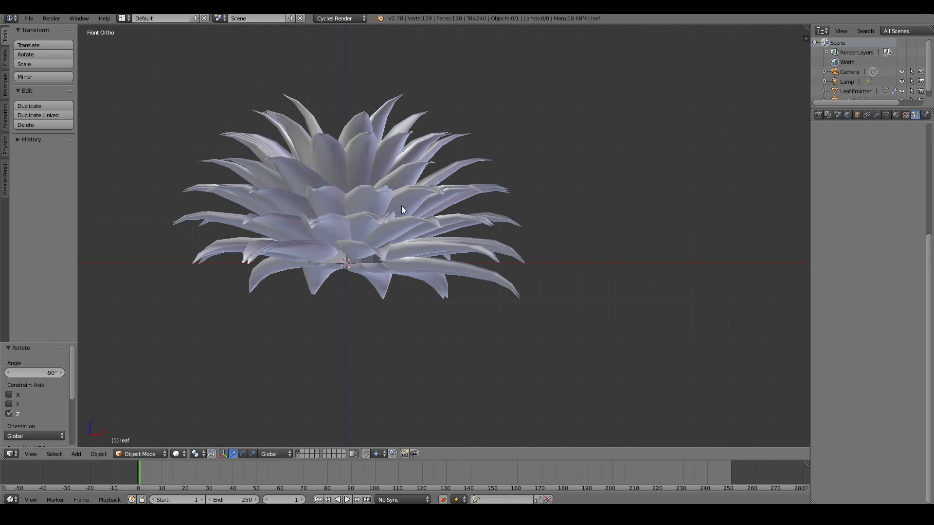
- Scale the Leaf Emitter uniformly by a factor of 0.5
right_click(349, 267)
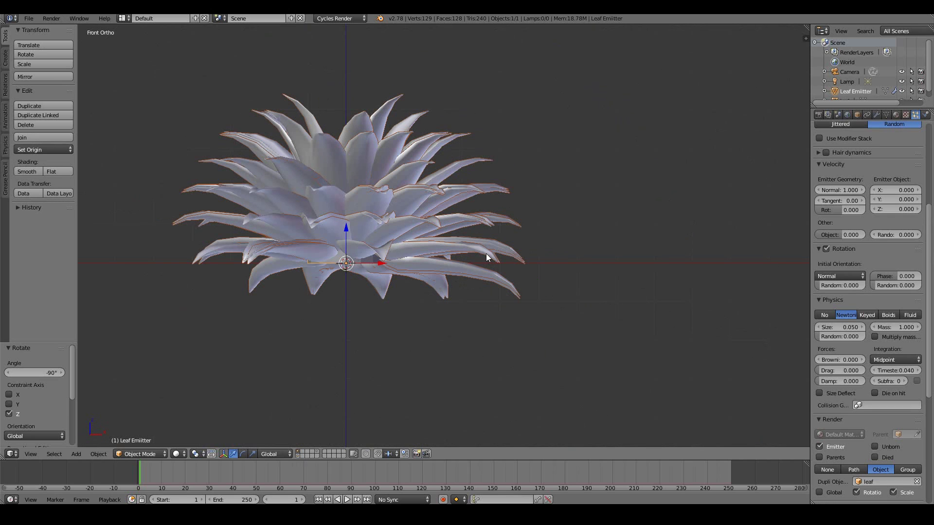
key("s")
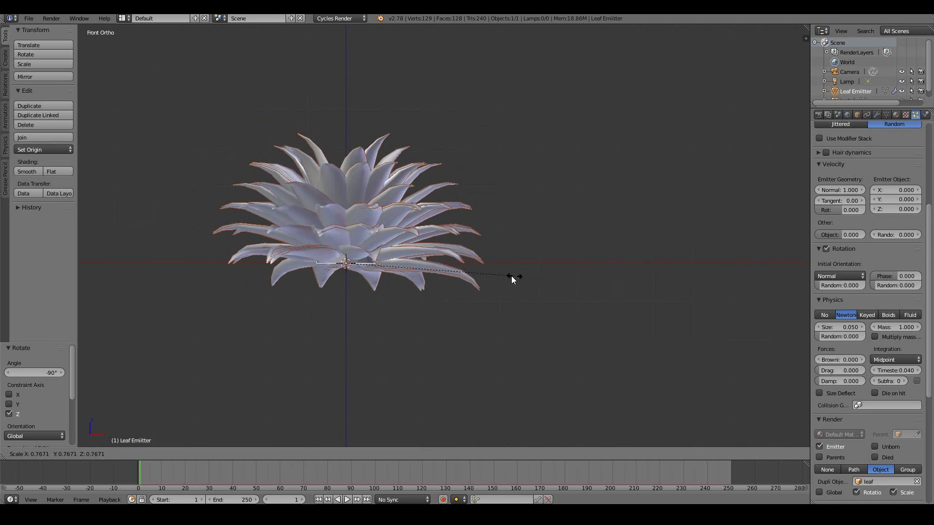
type(".5")
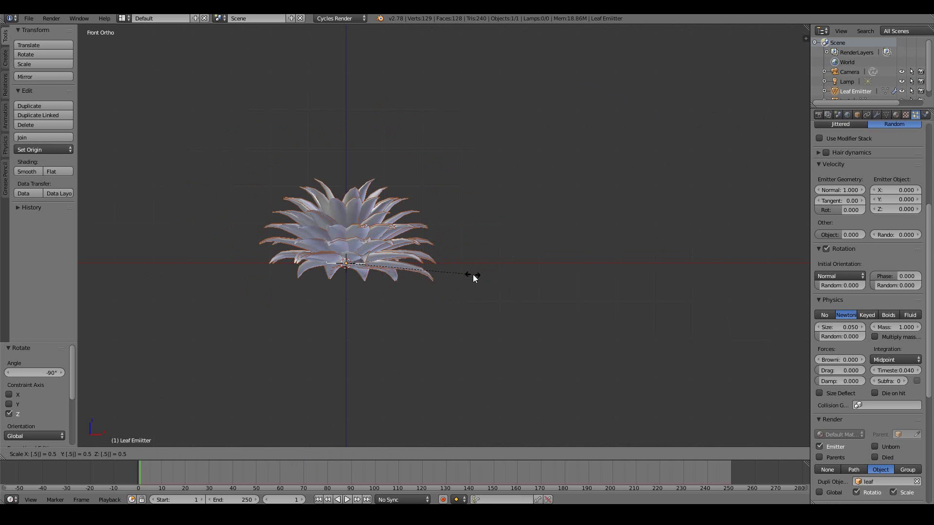
key("Return")
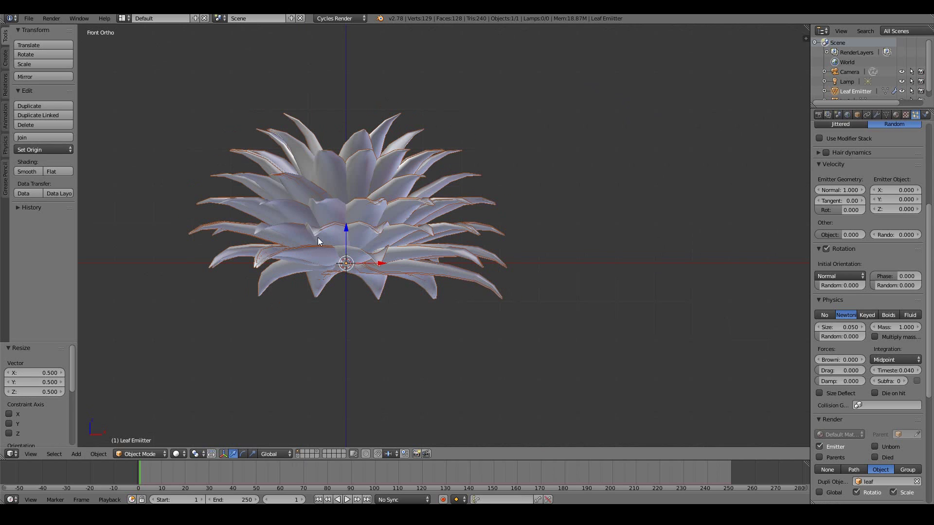
middle_click_drag(359, 188, 402, 239)
key("KP_1")
middle_click_drag(372, 147, 359, 272)
key("KP_1")
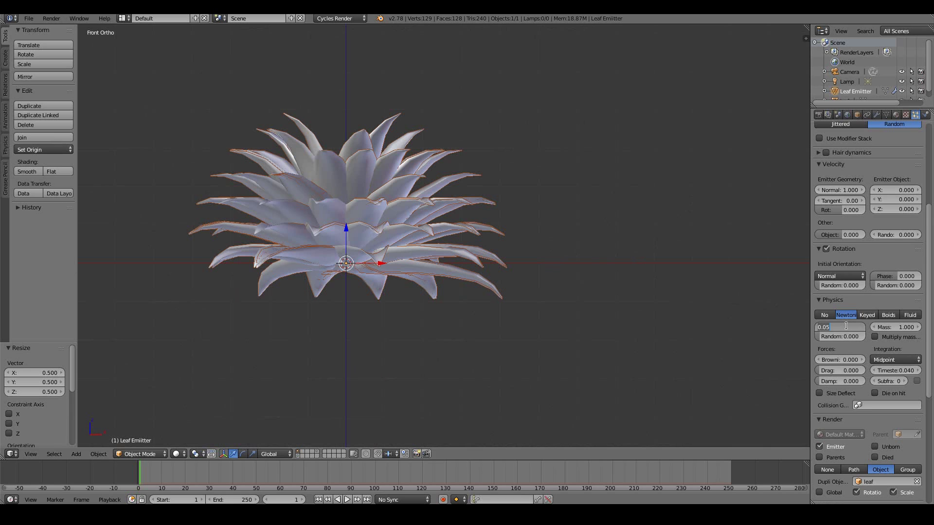
- Try a particle size of 0.02 for the leaves
type("2")
key("Return")
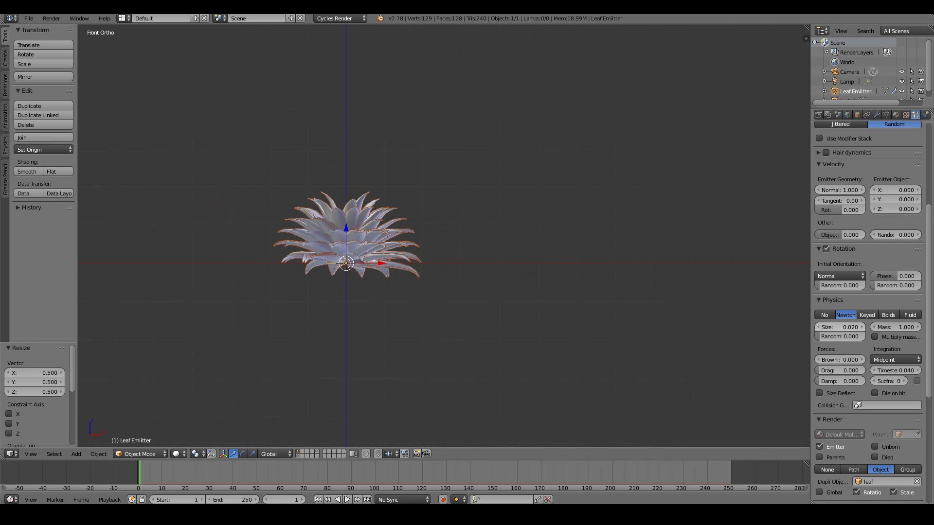
scroll(361, 250, "up", 3)
key("KP_Decimal")
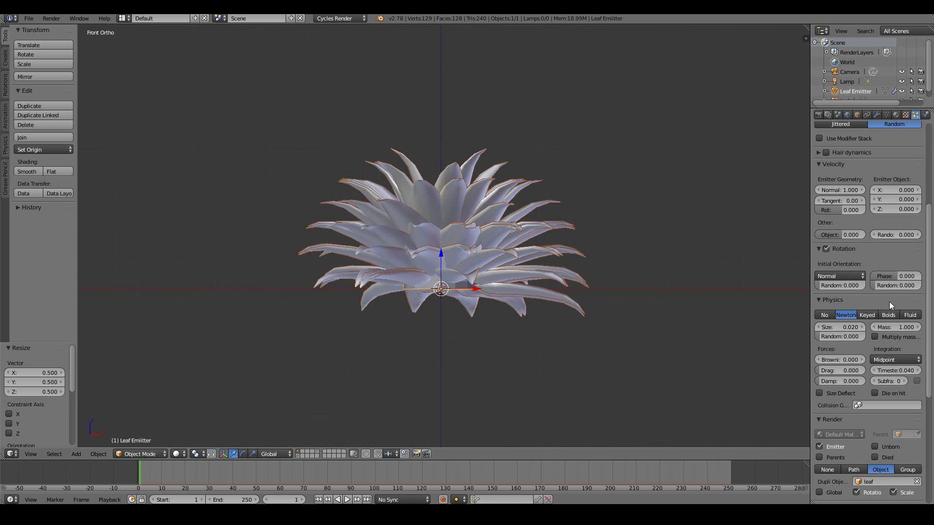
- Set the particle size of the leaves to 0.035
left_click(853, 327)
type("0.035")
key("Return")
middle_click_drag(348, 123, 395, 195)
key("KP_1")
middle_click_drag(400, 202, 382, 222)
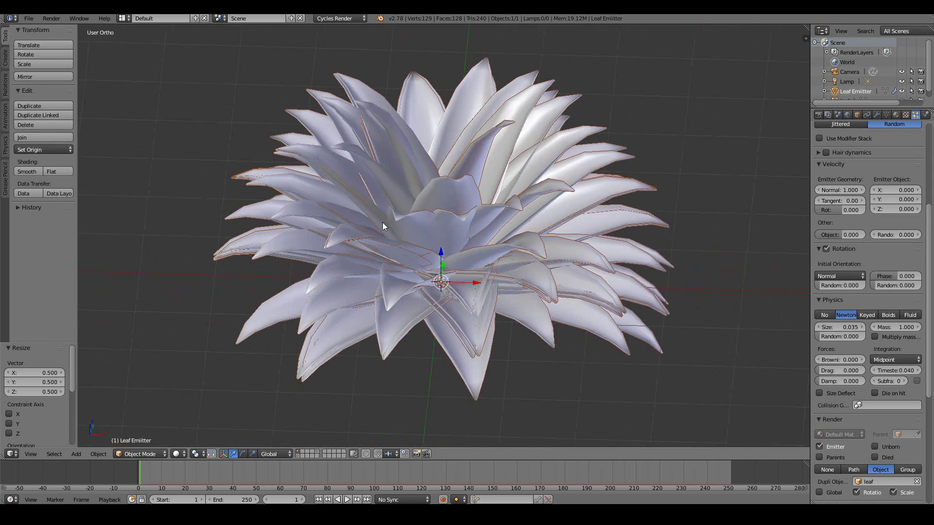
- Set the number of emitted leaves to 80
scroll(848, 204, "up", 8)
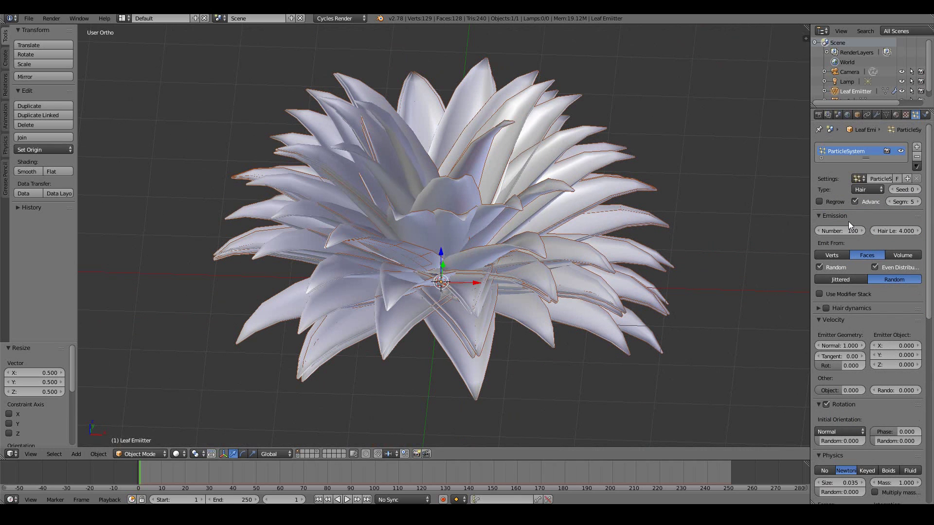
left_click(848, 226)
type("80")
key("Return")
middle_click_drag(400, 214, 587, 212)
- Randomize the leaves' initial orientation by 0.083
scroll(812, 343, "down", 5)
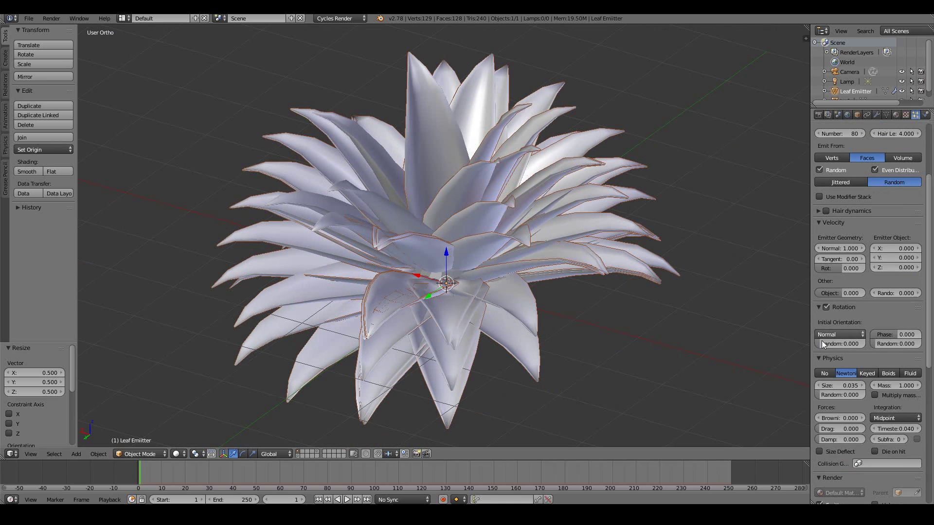
left_click_drag(822, 343, 830, 344)
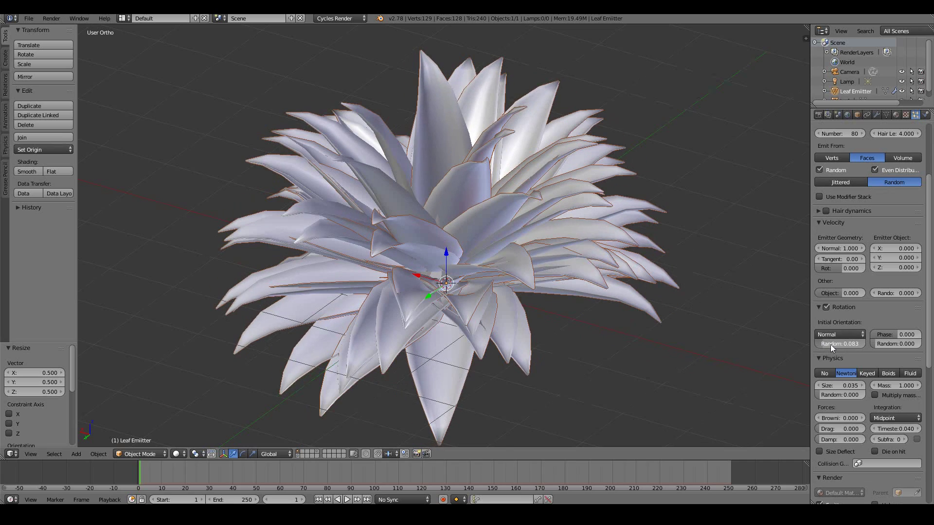
middle_click_drag(442, 364, 530, 343)
middle_click_drag(379, 196, 482, 209)
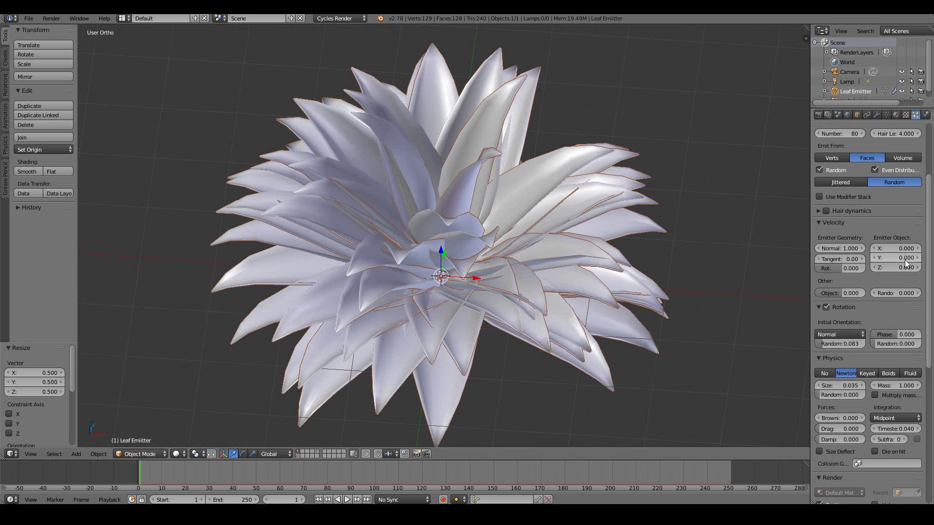
- Set the random size variation of the leaf particles to 0.208
left_click_drag(820, 395, 833, 395)
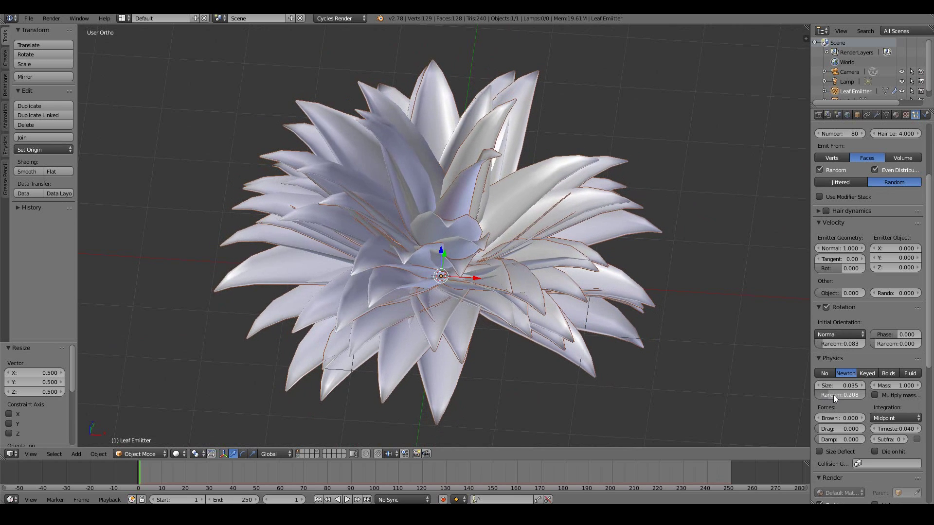
middle_click_drag(438, 285, 431, 263)
key("KP_5")
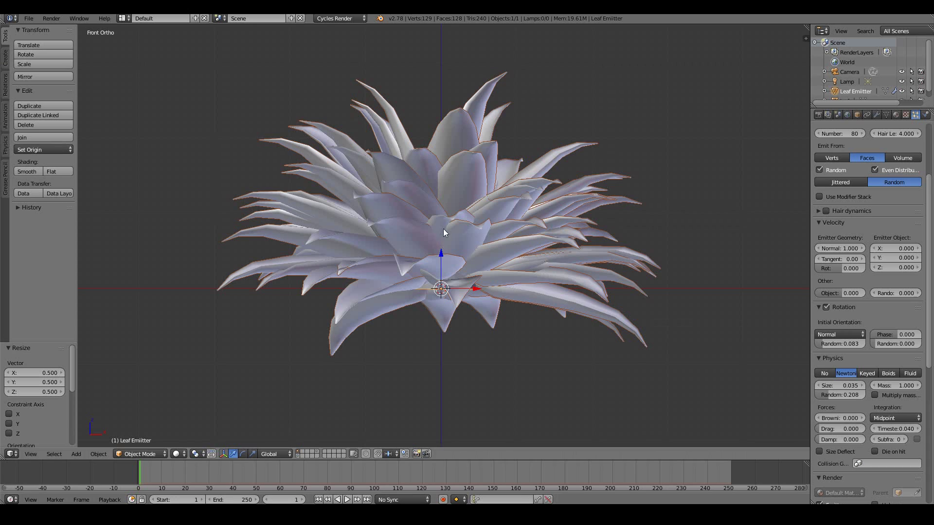
scroll(444, 291, "up", 3)
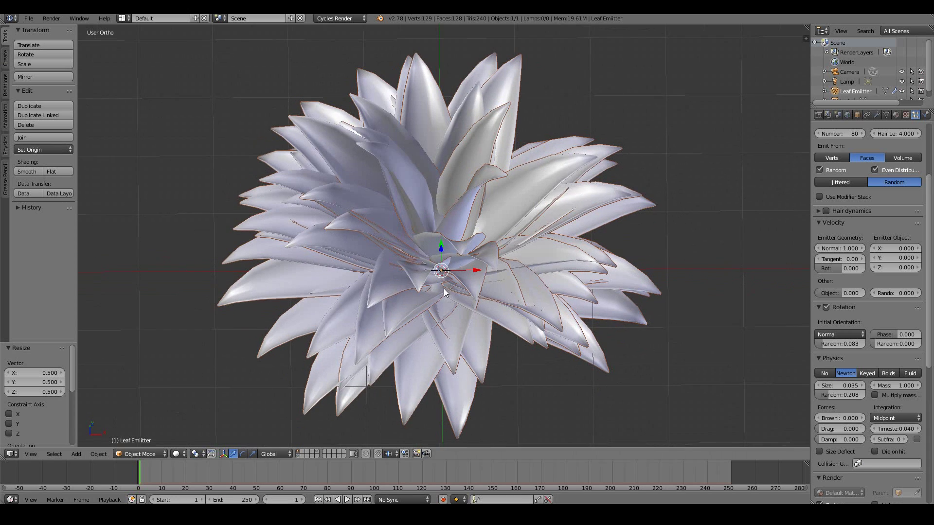
middle_click_drag(427, 147, 465, 288)
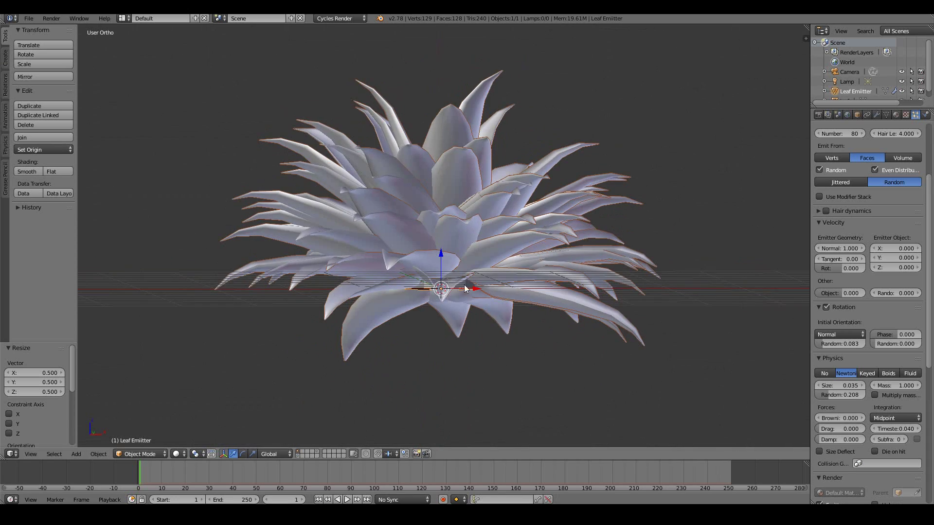
key("KP_1")
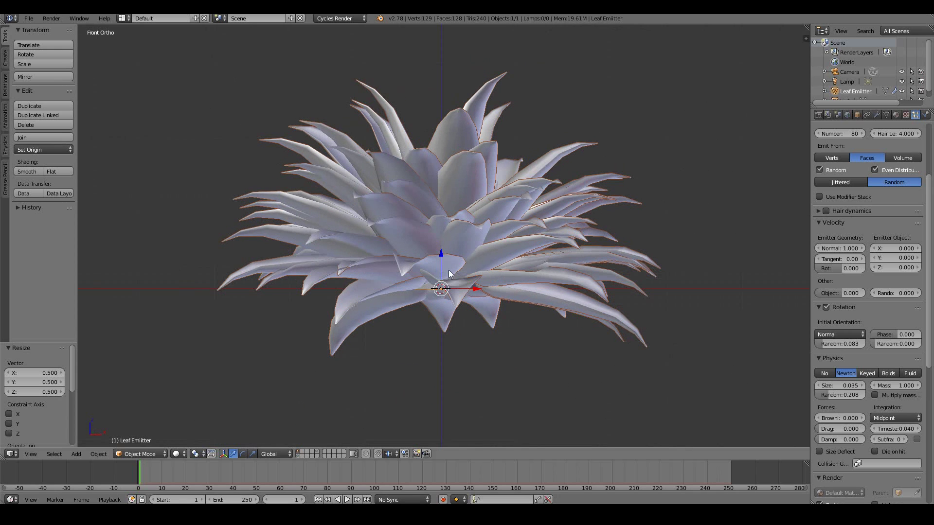
- Hide the leaf particle system in the viewport and frame the bare hemisphere emitter
left_click(876, 115)
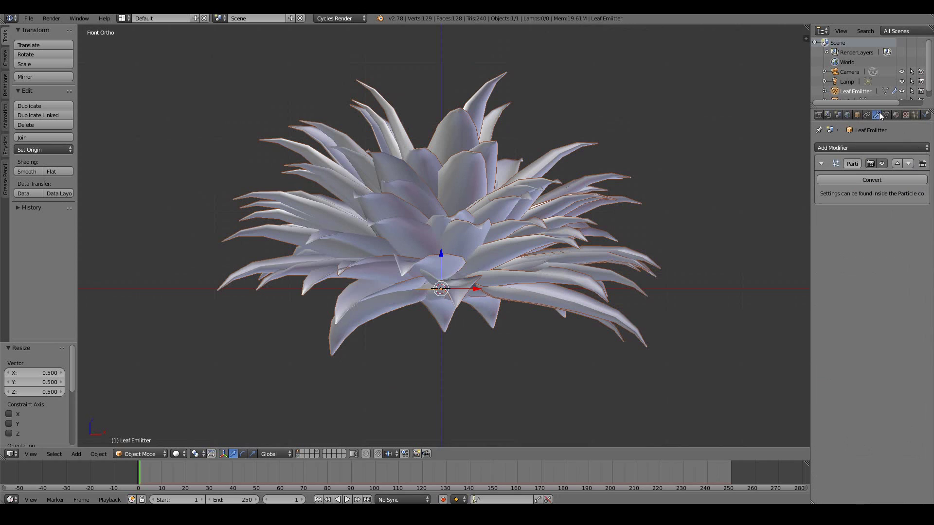
left_click(882, 164)
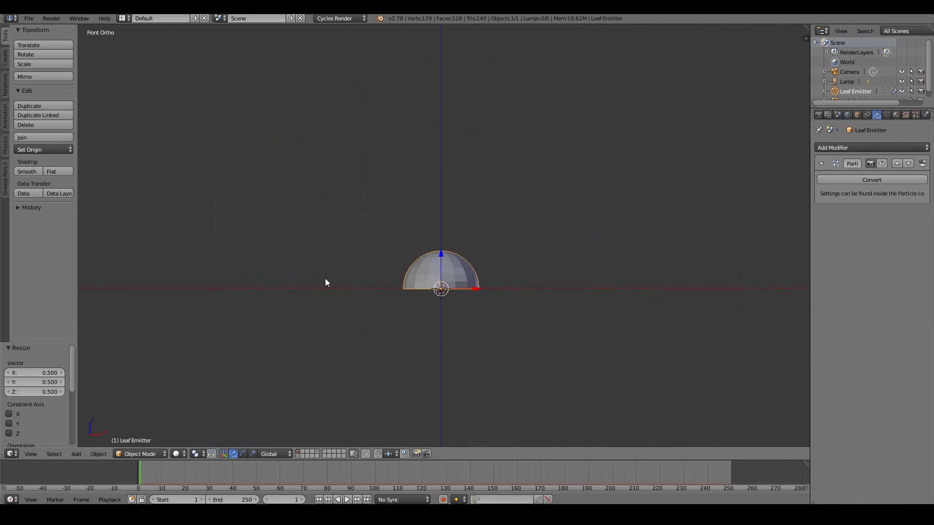
scroll(353, 278, "up", 1)
left_click(881, 164)
left_click(881, 164)
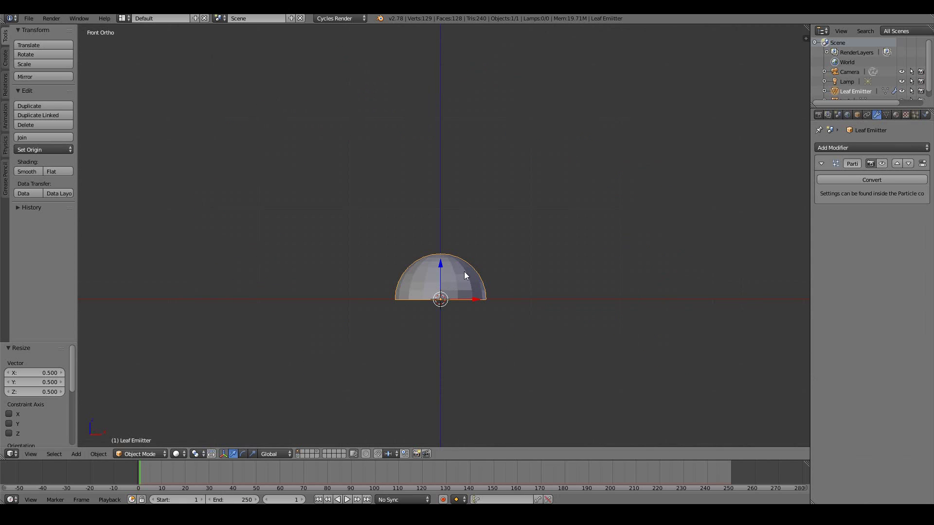
key("KP_Decimal")
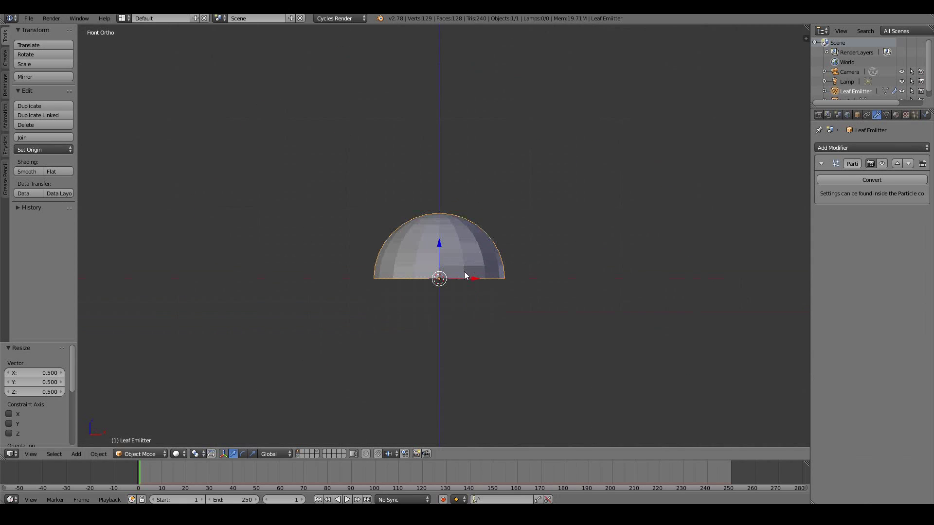
- Add a vertex group named "length" to the hemisphere emitter
left_click(886, 115)
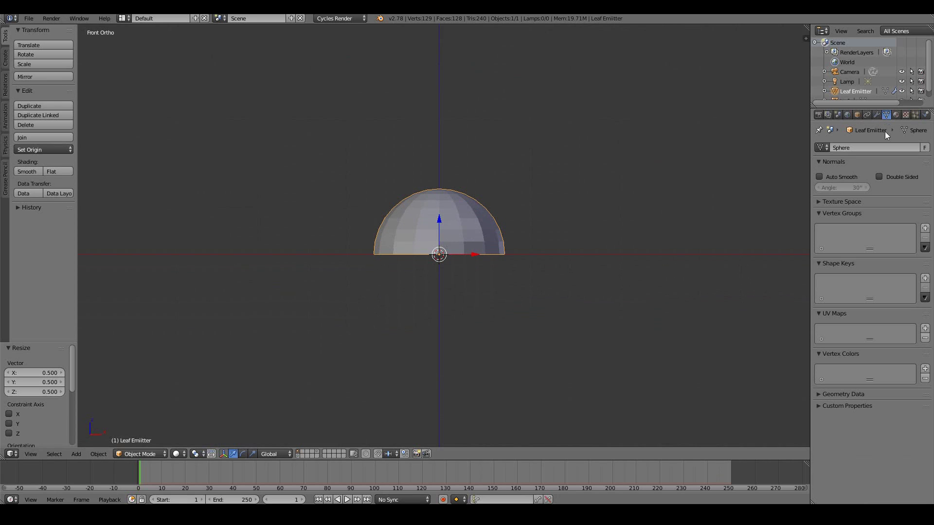
left_click(924, 228)
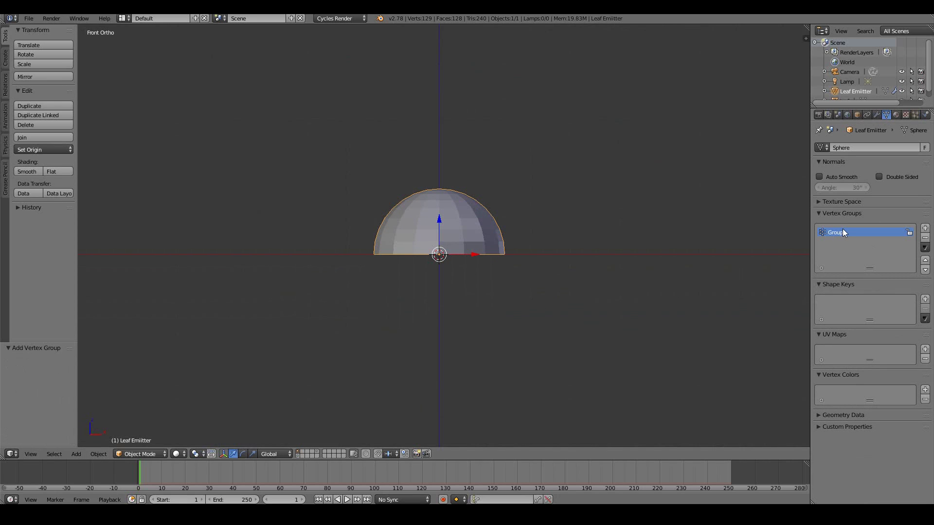
key("BackSpace")
scroll(526, 265, "up", 1)
scroll(586, 265, "up", 1)
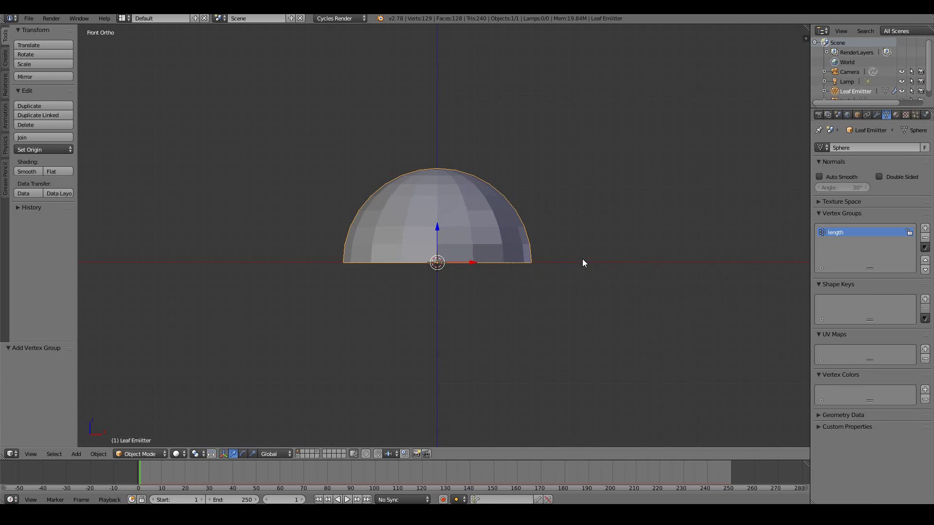
- Check the new group's weights on the hemisphere in Weight Paint mode and return to Edit Mode
left_click(148, 455)
key("Tab")
left_click(151, 453)
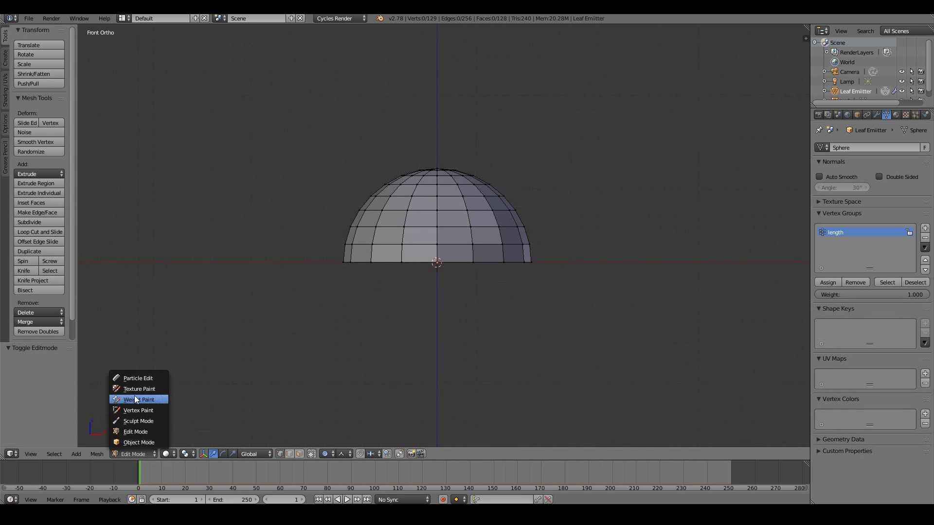
left_click(132, 398)
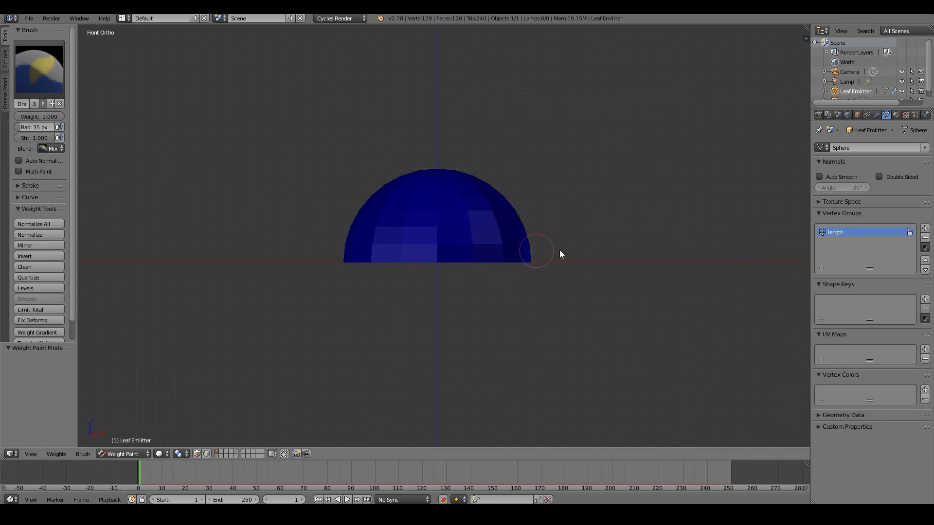
left_click(124, 454)
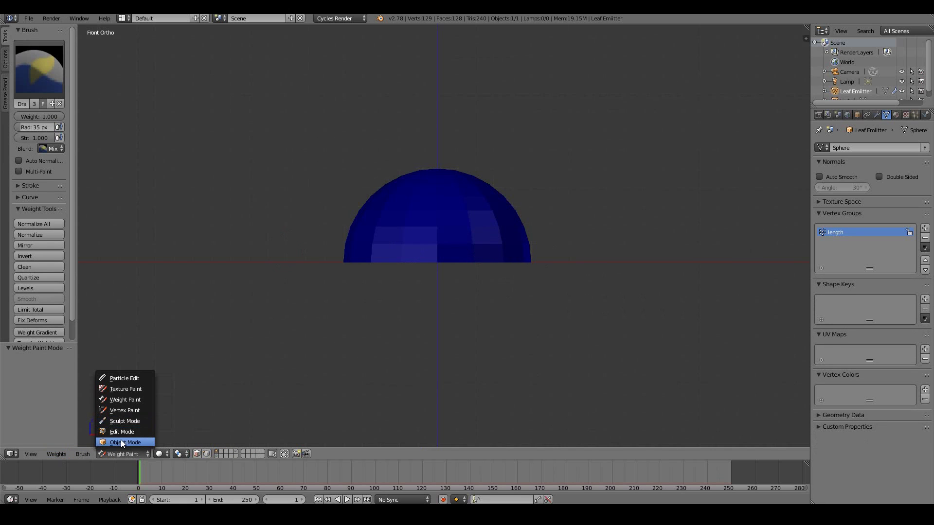
left_click(121, 431)
scroll(365, 253, "up", 3)
scroll(365, 253, "down", 2)
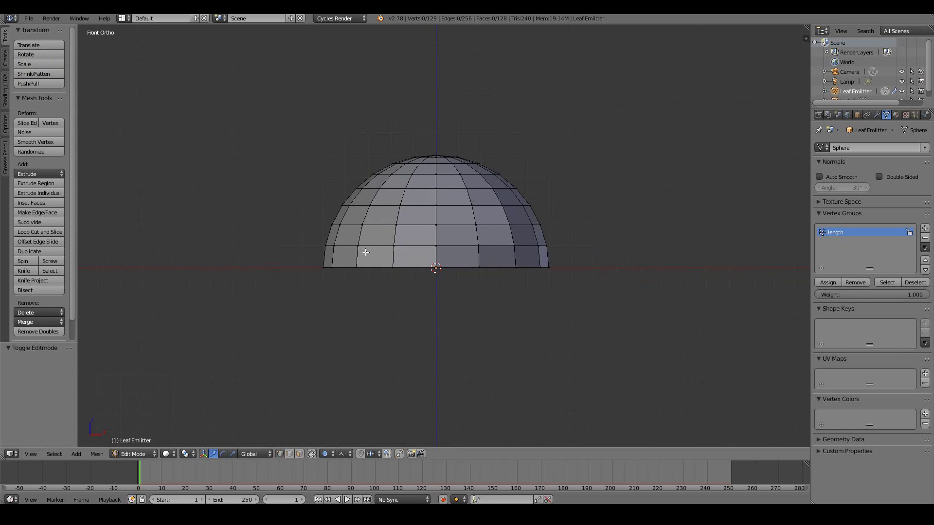
- Assign the hemisphere's lowest three vertex rings to the length group with weight 1.000 and check them in Weight Paint mode
key("a")
key("a")
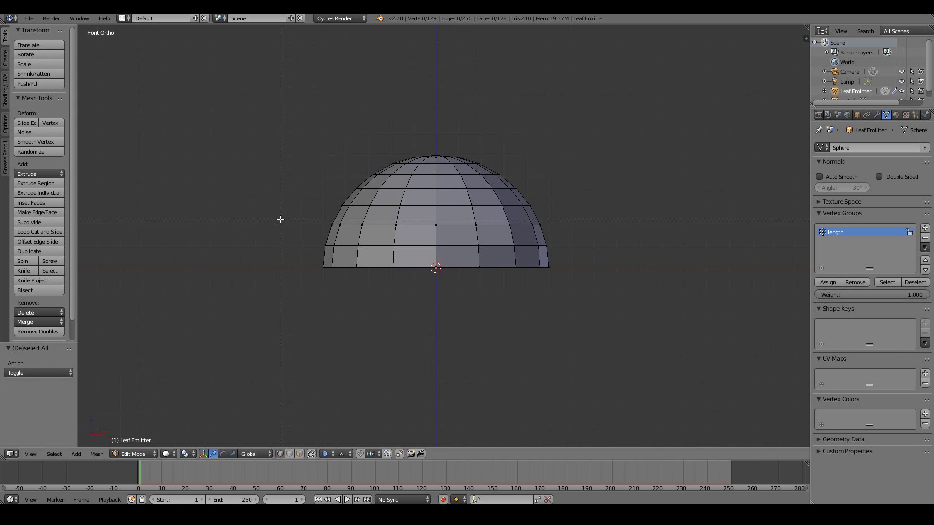
left_click_drag(274, 216, 606, 282)
middle_click_drag(575, 271, 571, 246)
key("KP_1")
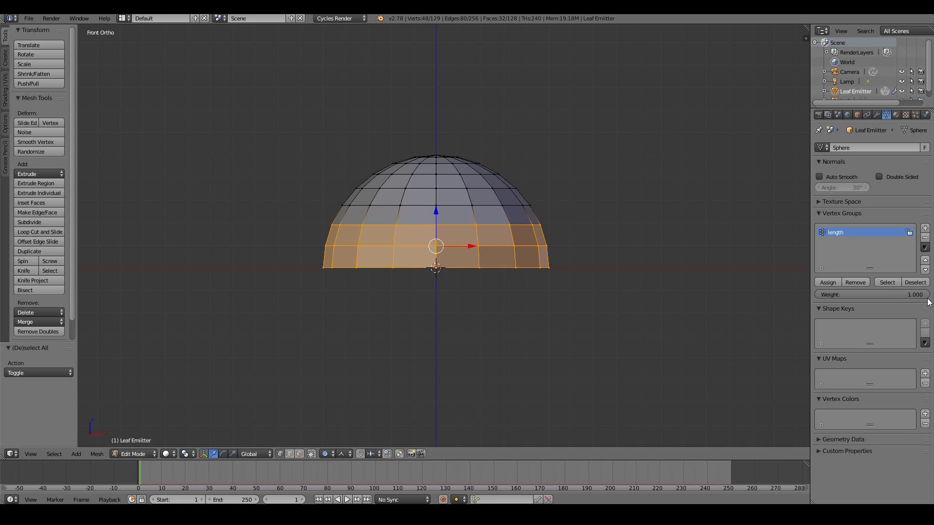
left_click(832, 283)
left_click(130, 454)
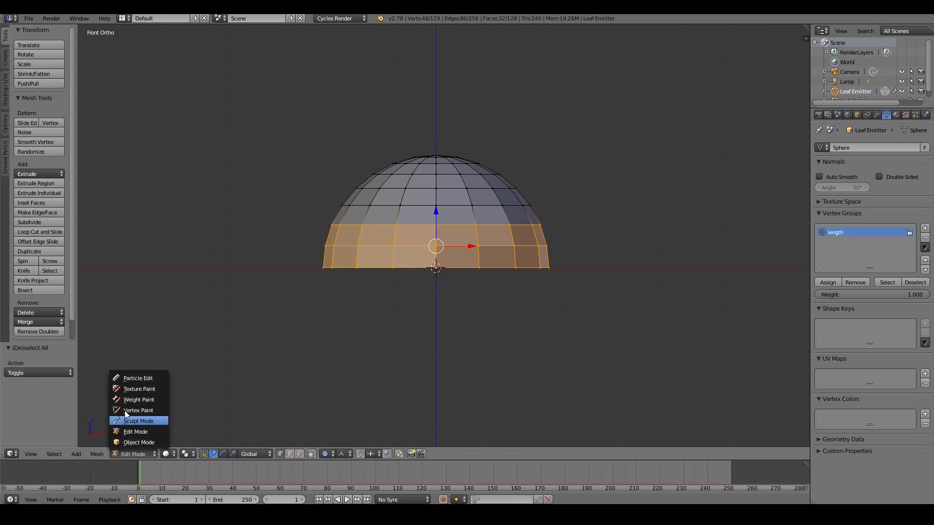
left_click(134, 399)
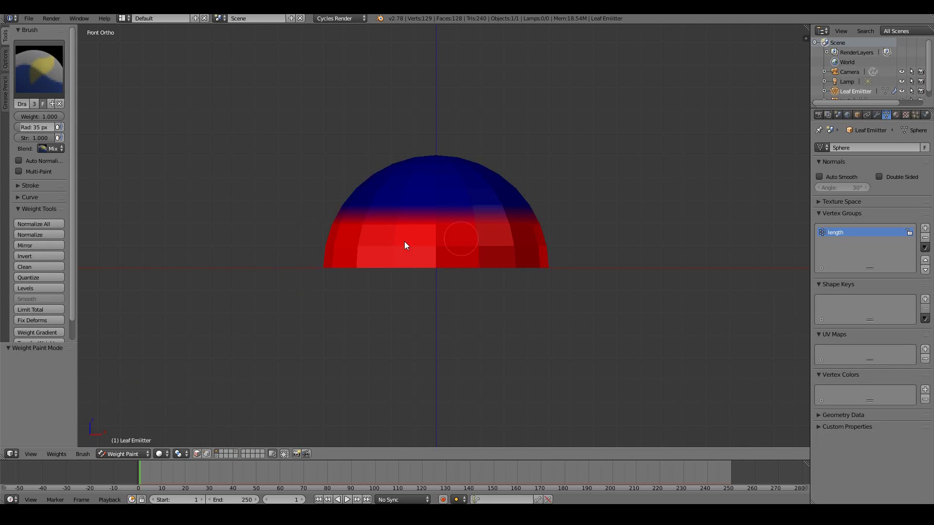
- Assign the three middle vertex rings above them to the length group with weight 0.7 and check them in Weight Paint mode
left_click(116, 454)
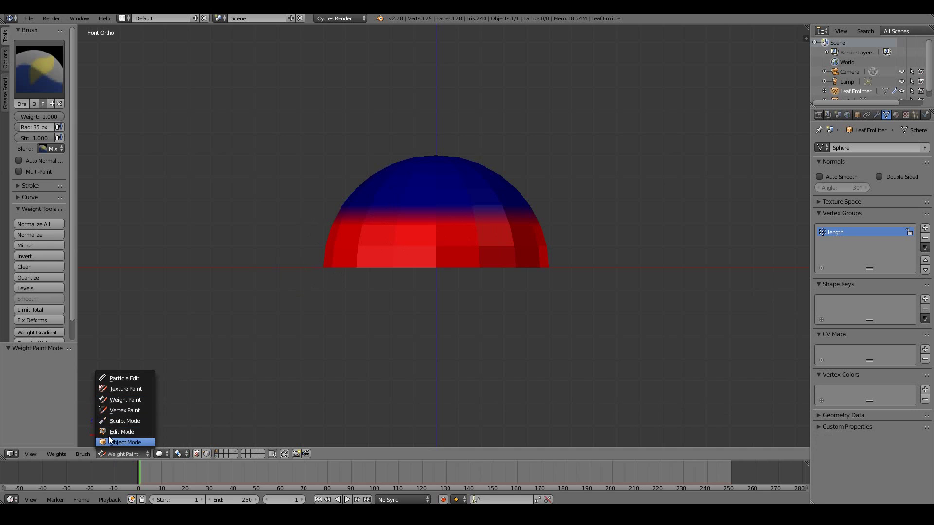
left_click(115, 431)
key("a")
key("b")
left_click_drag(292, 169, 575, 208)
key("b")
left_click_drag(323, 156, 560, 191)
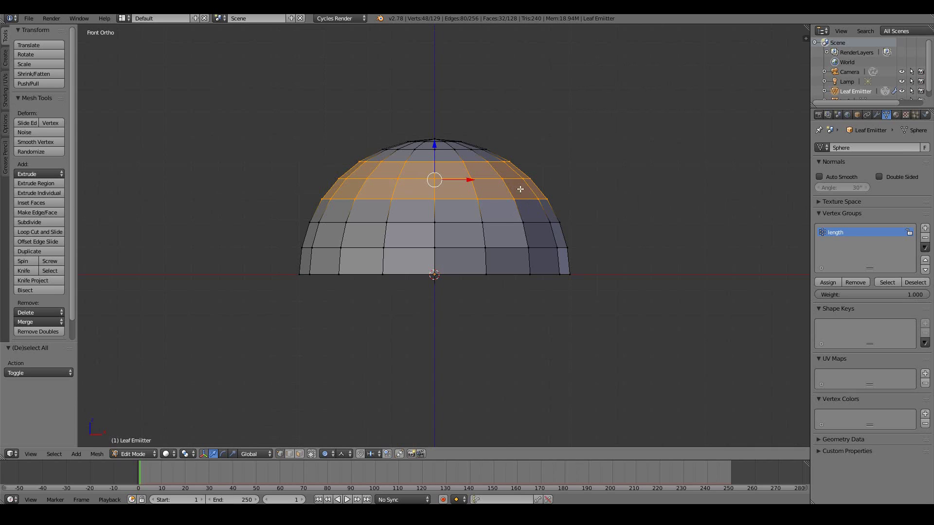
left_click(907, 296)
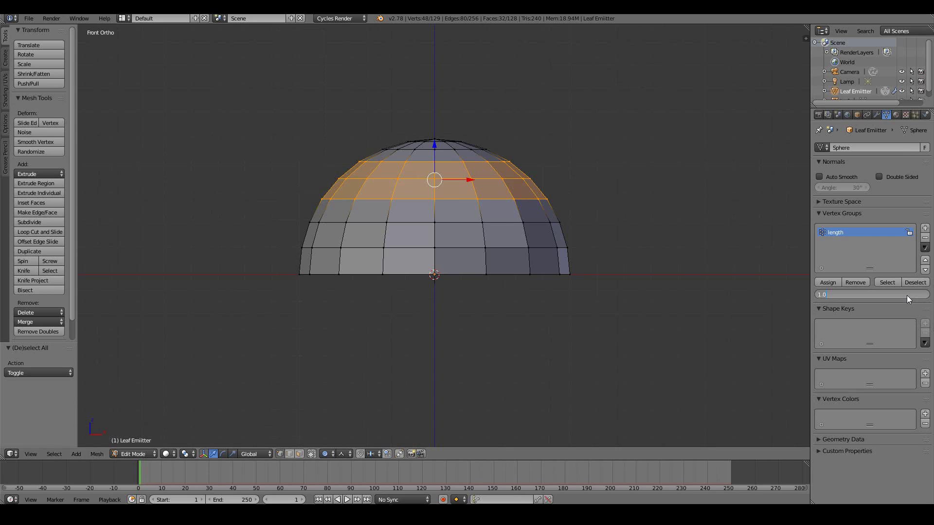
type("0.7")
key("Return")
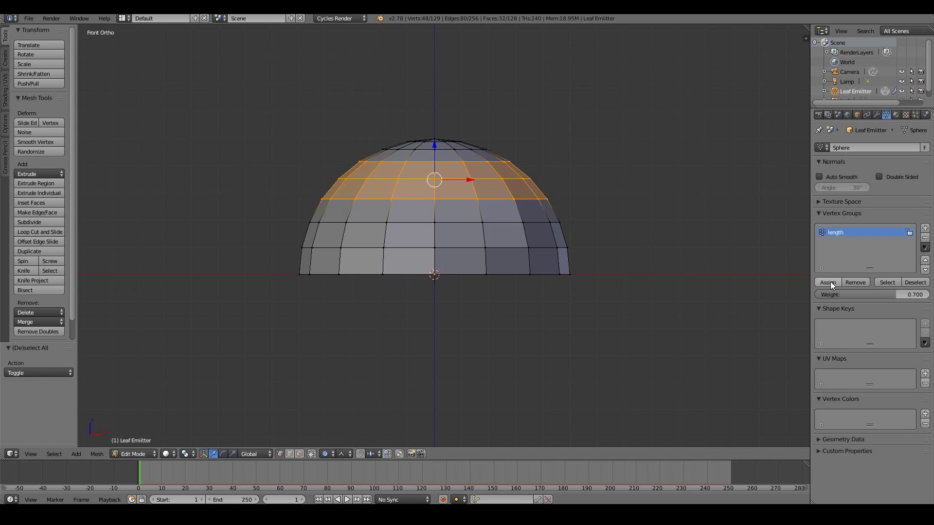
left_click(133, 454)
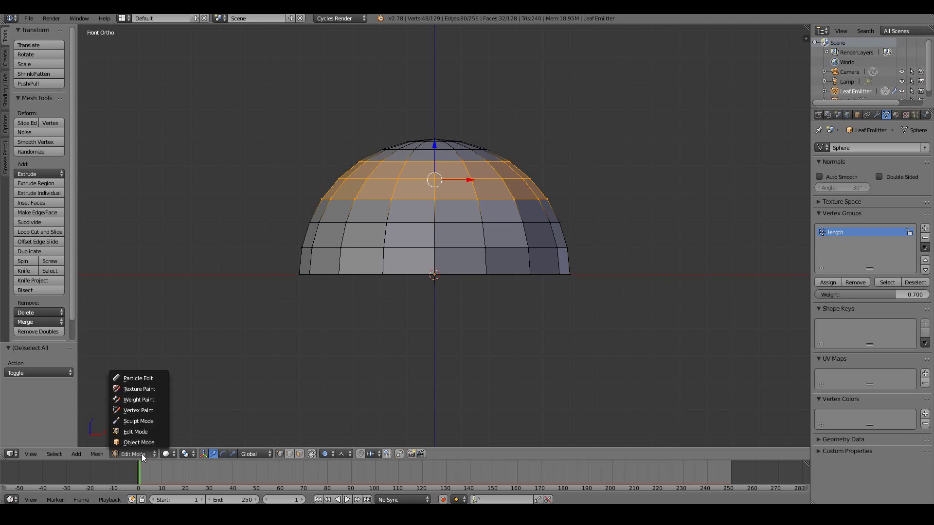
left_click(138, 399)
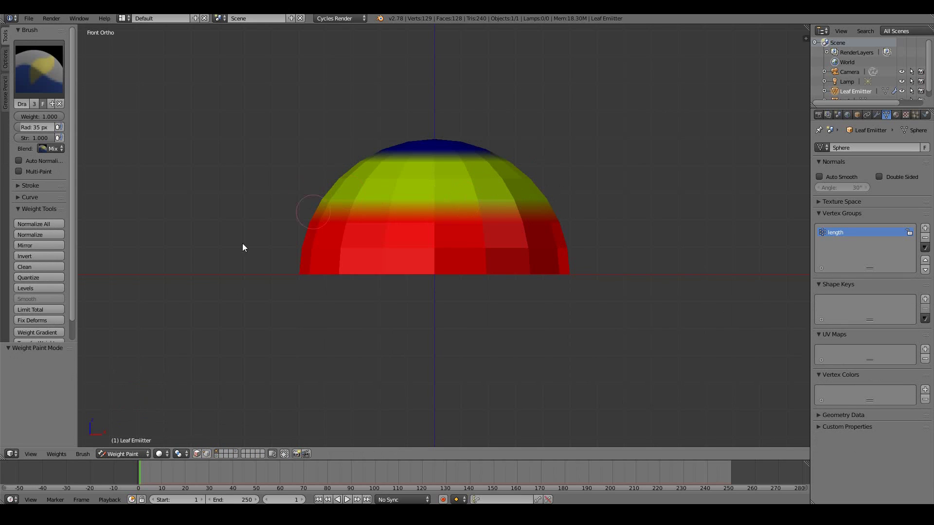
- Assign the hemisphere's top cap vertices to the length group with weight 0.5
left_click(131, 453)
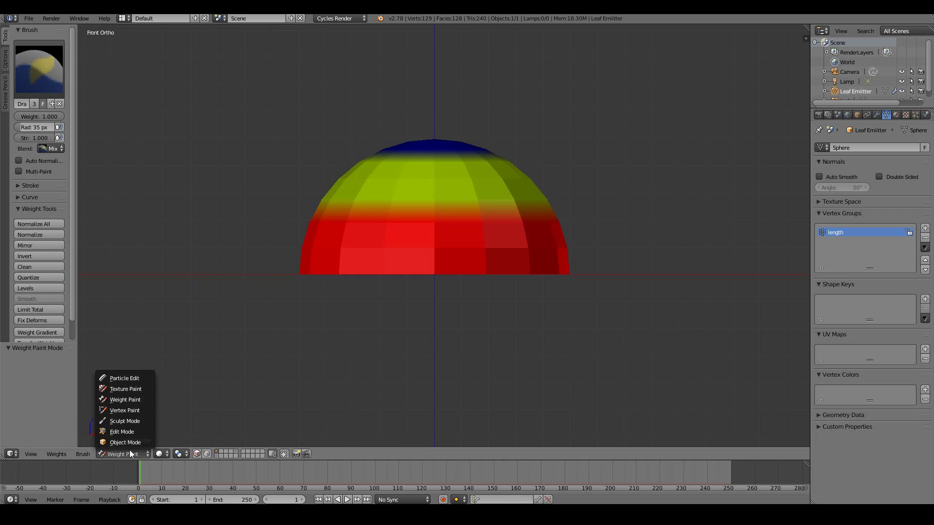
left_click(122, 432)
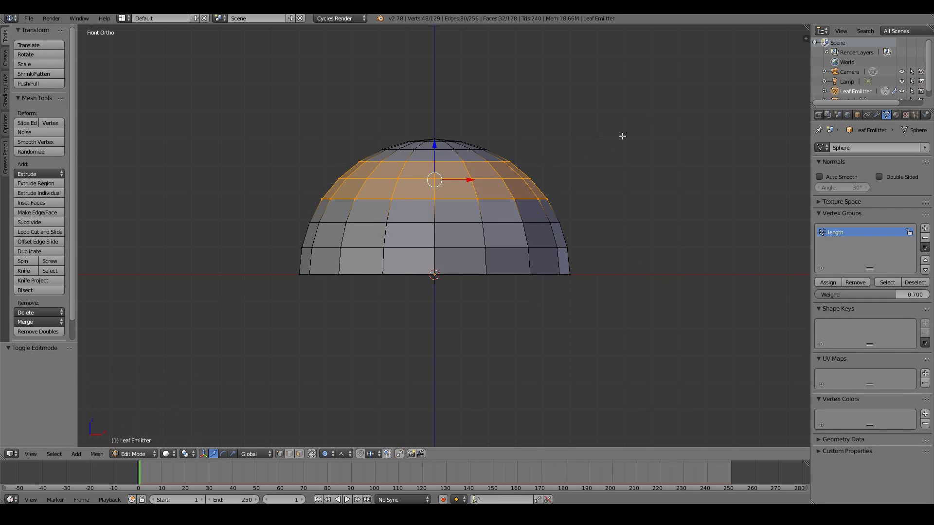
key("a")
key("b")
left_click_drag(343, 120, 506, 153)
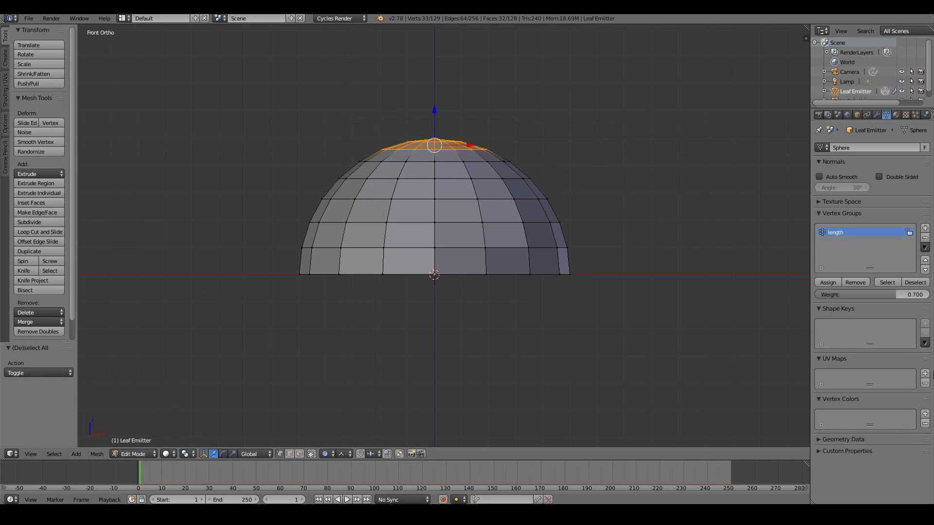
left_click(884, 295)
key("BackSpace")
type("0.5")
key("Return")
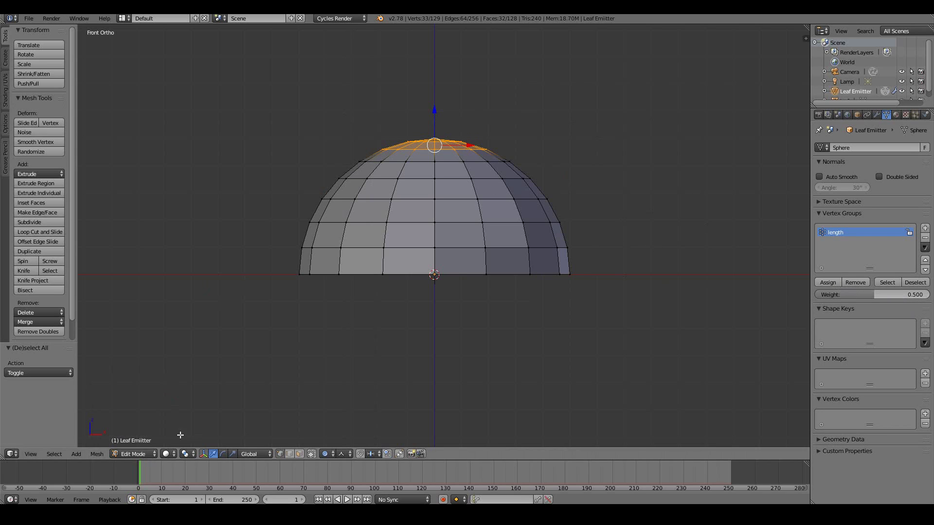
- Inspect the length group's weight distribution over the whole hemisphere in Weight Paint mode
left_click(134, 454)
left_click(131, 400)
mouse_move(325, 199)
middle_mouse_down()
mouse_move(381, 239)
mouse_move(494, 262)
mouse_move(487, 253)
mouse_move(319, 228)
mouse_move(299, 214)
mouse_move(409, 247)
middle_mouse_up()
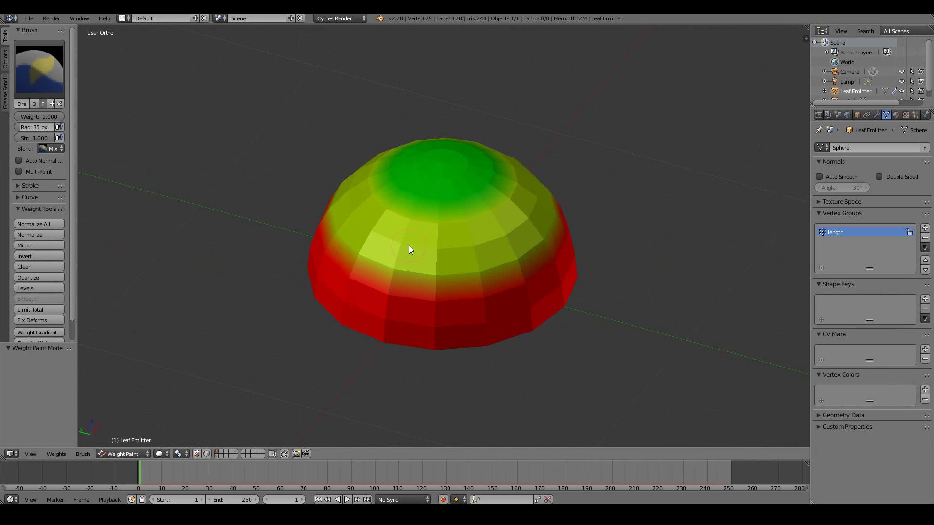
key("KP_1")
middle_click_drag(387, 215, 340, 262)
- Return to Object Mode, show the leaf particle system in the viewport again and inspect the plant from several sides
left_click(118, 453)
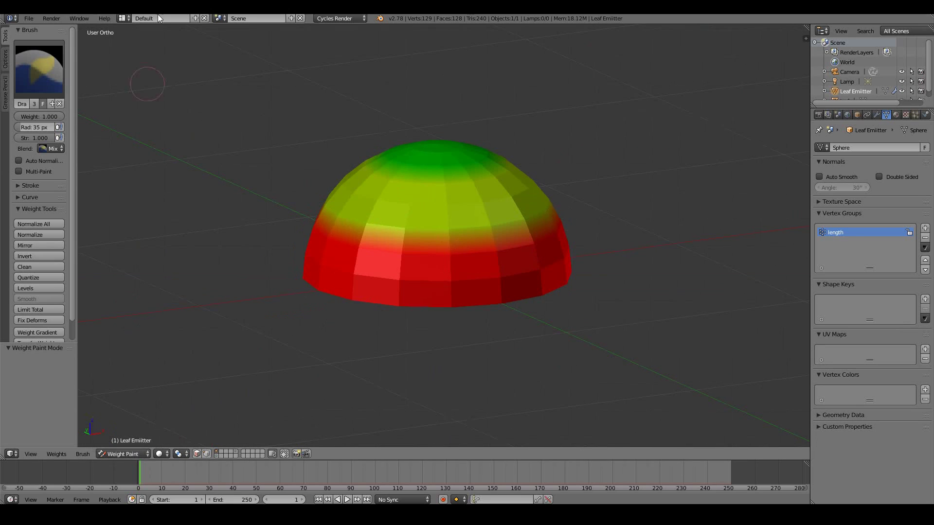
left_click(123, 454)
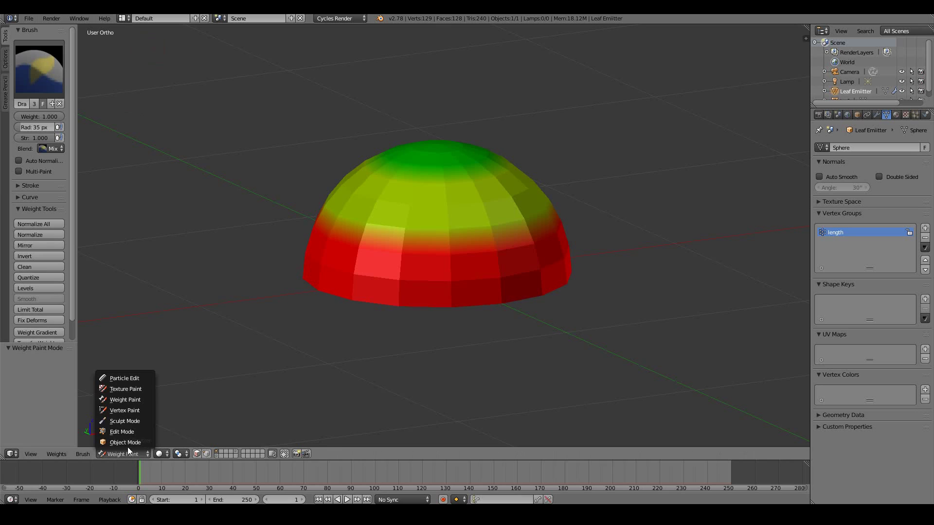
left_click(121, 446)
key("KP_1")
left_click(877, 114)
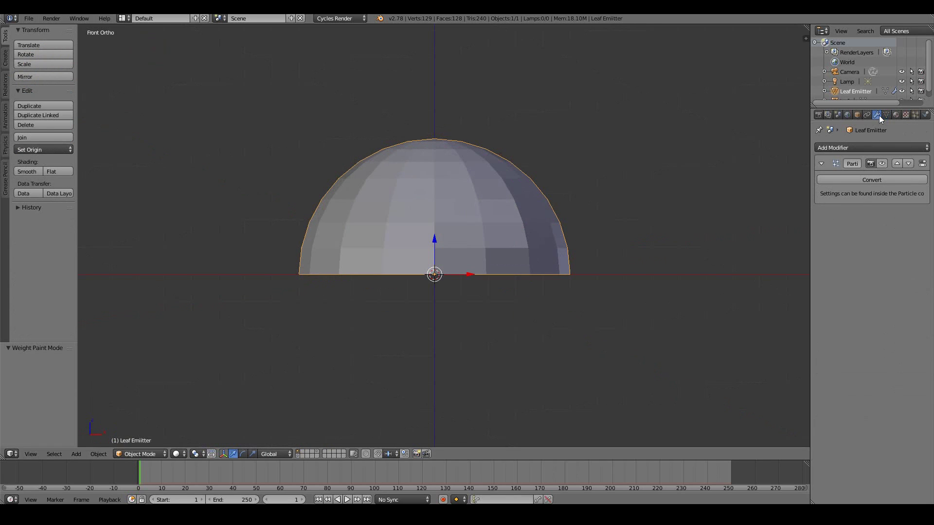
left_click(881, 164)
scroll(418, 179, "down", 6)
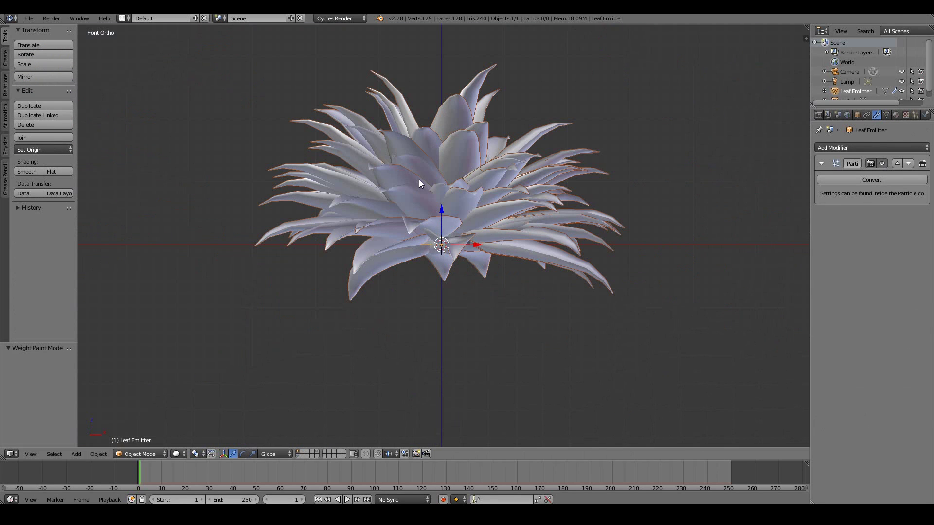
scroll(419, 180, "up", 5)
middle_click_drag(422, 118, 509, 98)
middle_click_drag(488, 239, 570, 296)
key("KP_1")
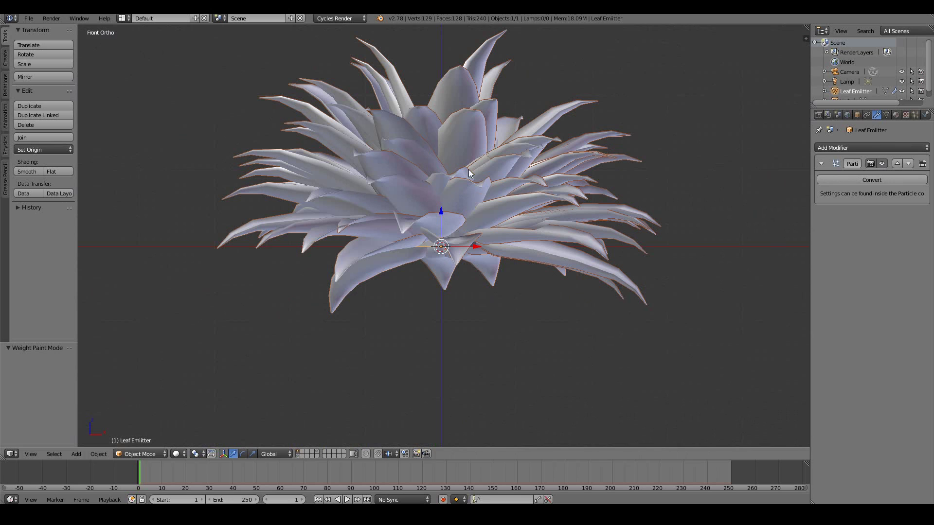
- Assign the length vertex group to the Length setting of the leaf particle system and inspect the plant from above and the front
left_click(885, 114)
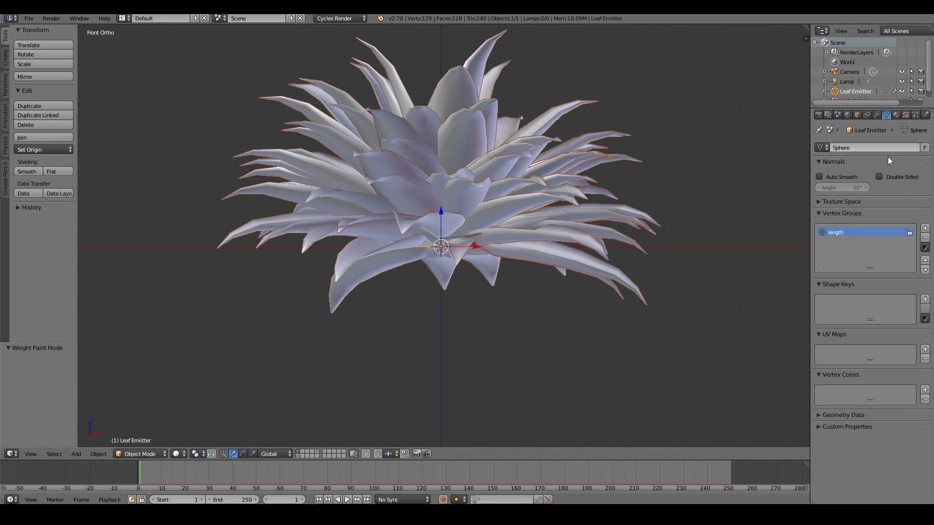
left_click(915, 115)
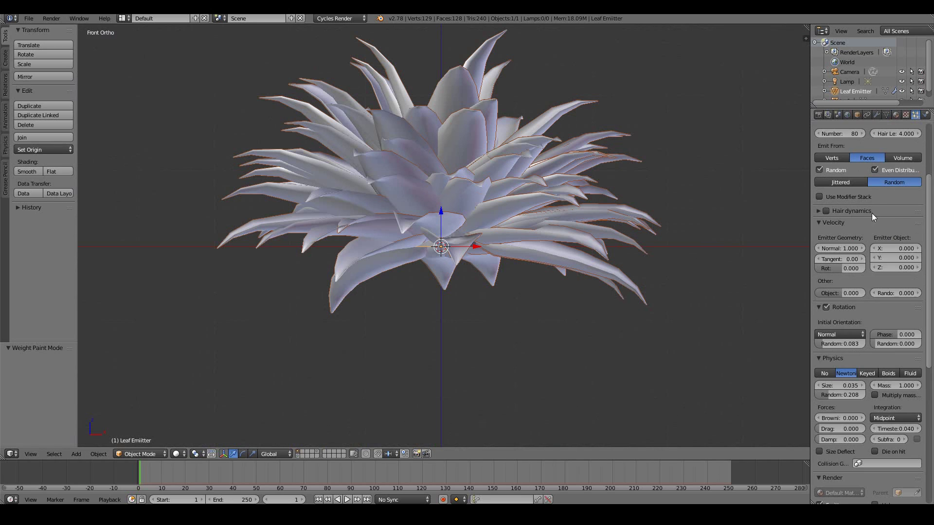
scroll(889, 188, "down", 8)
scroll(889, 187, "down", 8)
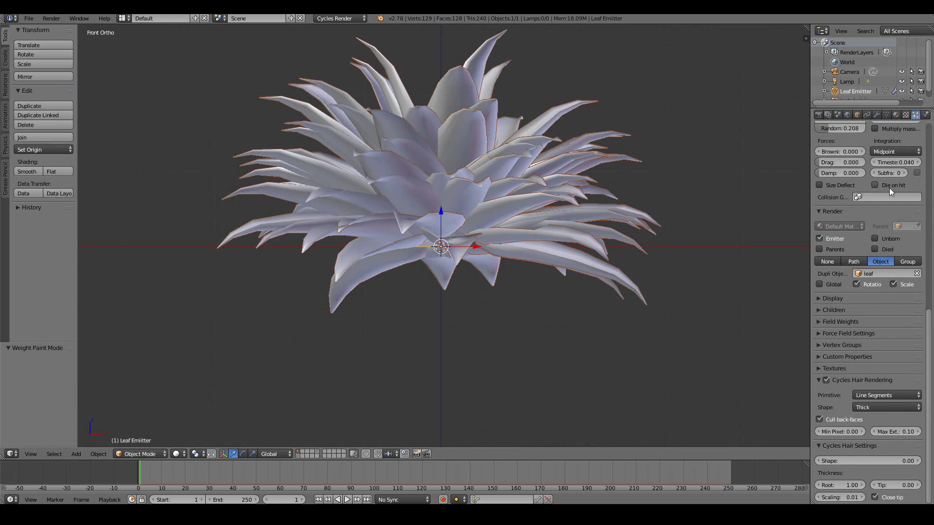
left_click(821, 344)
scroll(819, 344, "down", 2)
scroll(822, 336, "down", 1)
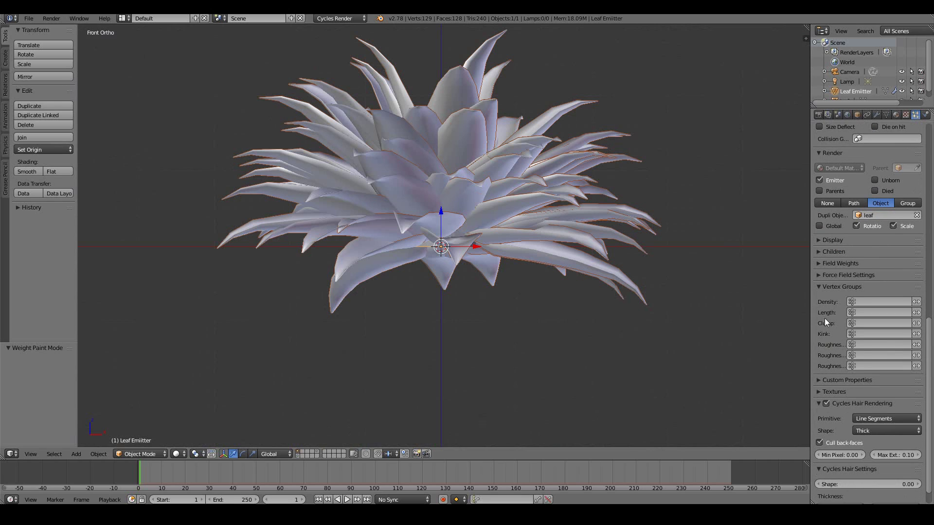
left_click(868, 312)
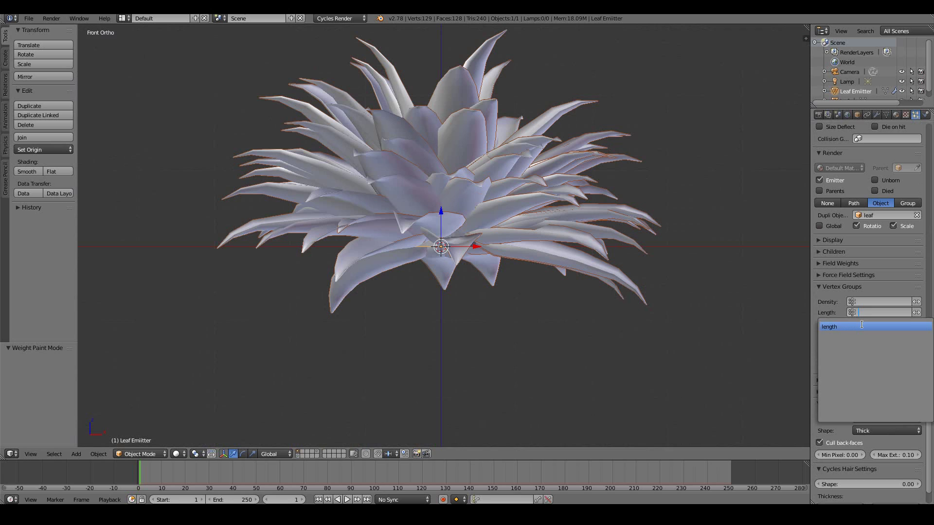
left_click(860, 326)
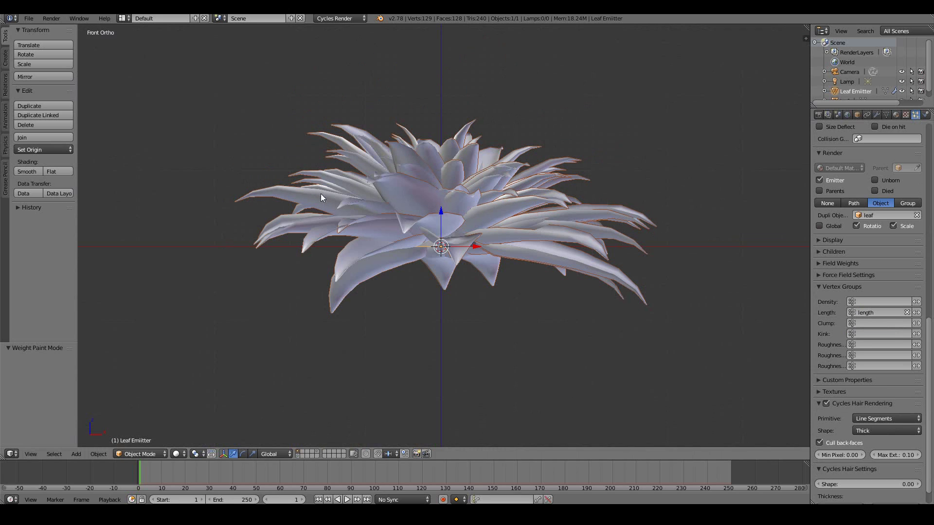
middle_click_drag(288, 141, 424, 191)
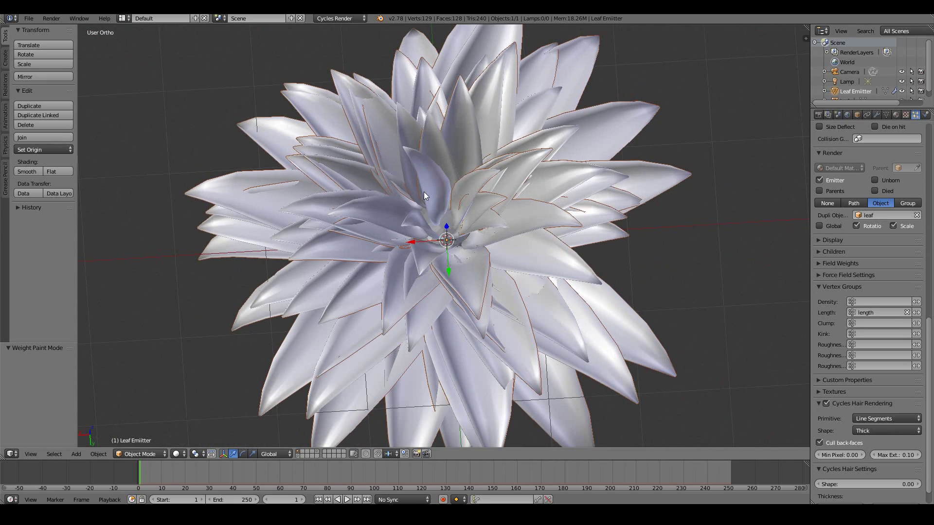
scroll(424, 191, "up", 2)
key("KP_1")
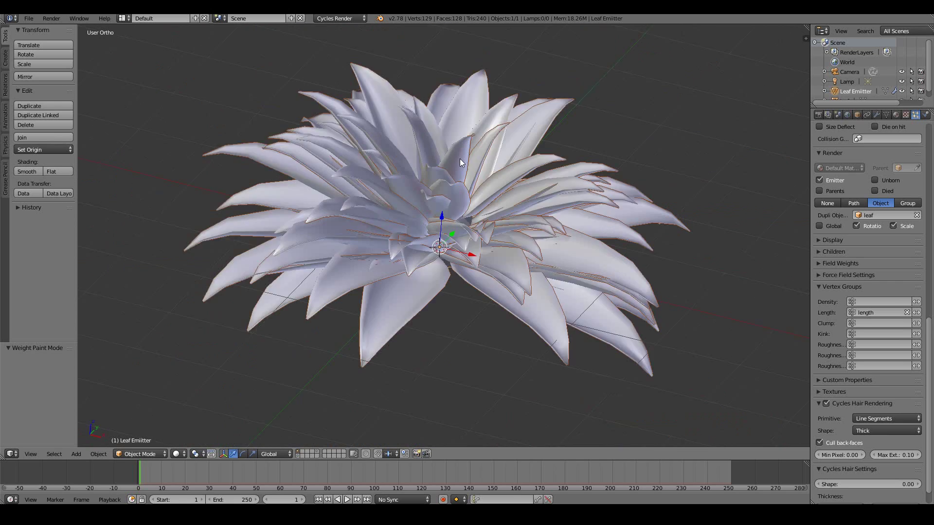
- On the leaf's layer, duplicate the original leaf and place the copy about -7.17 in X and 4.22 in Z from it
left_click(301, 454)
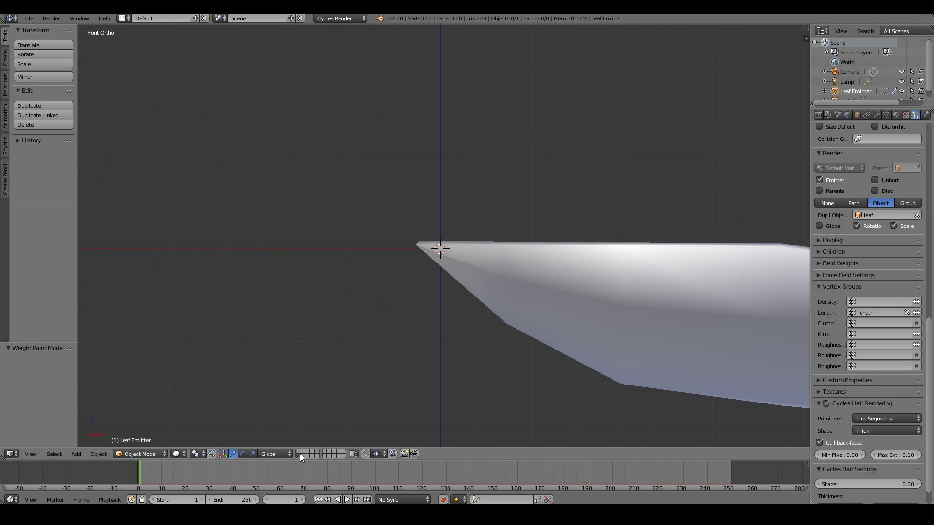
right_click(570, 266)
key("shift+d")
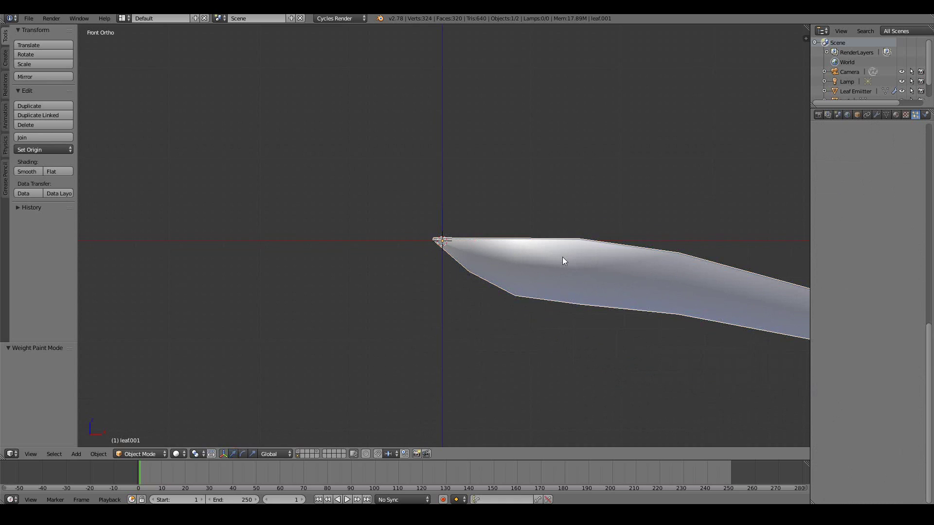
left_click(310, 116)
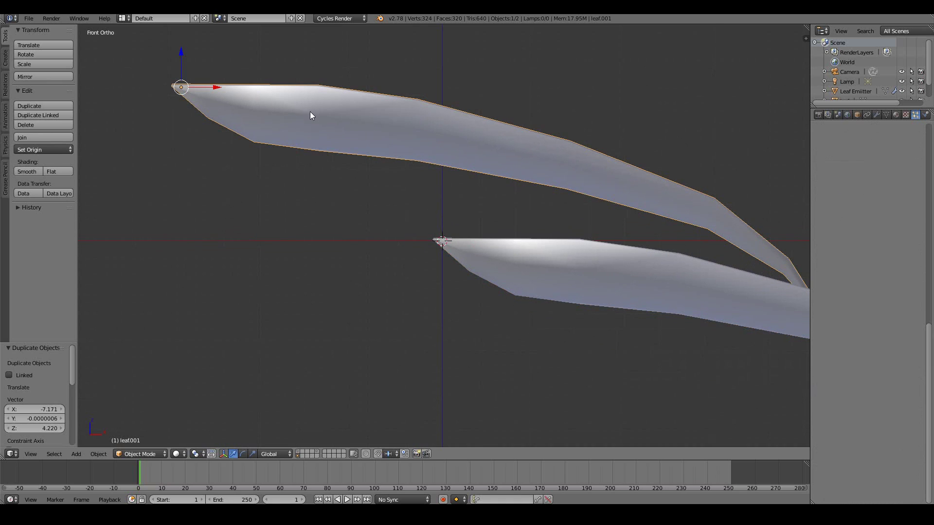
- Show the plant's layer together with the leaf layer and move the leaf copy about 7.21 in X and -3.21 in Z onto the plant
left_click(299, 453, "shift")
scroll(412, 276, "down", 2)
key("g")
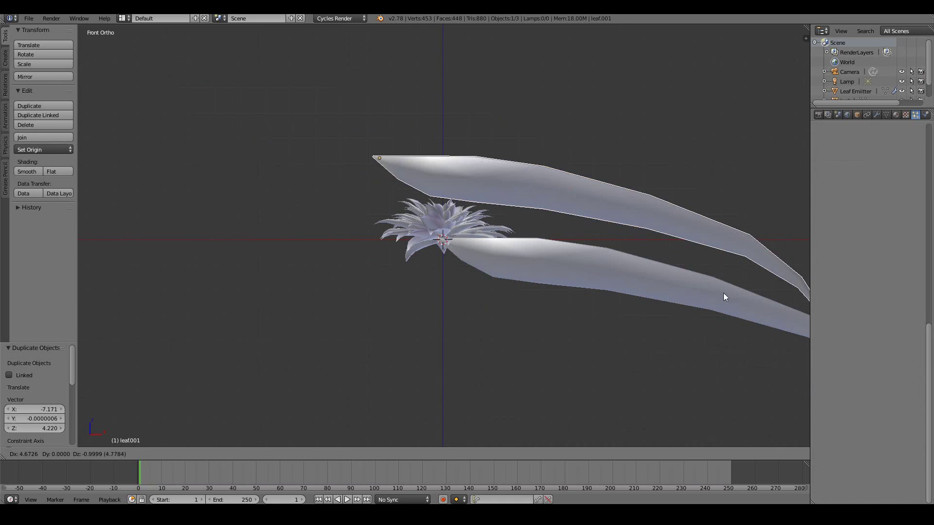
left_click(756, 323)
- Rotate the leaf copy upright by about -74 degrees and scale it down to fit the plant's centre
key("s")
key("Escape")
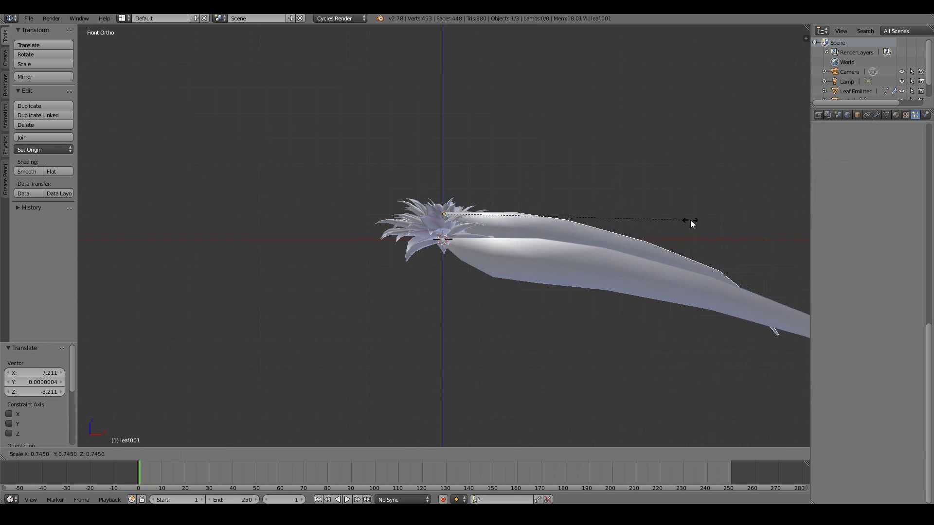
key("r")
left_click(602, 85)
key("s")
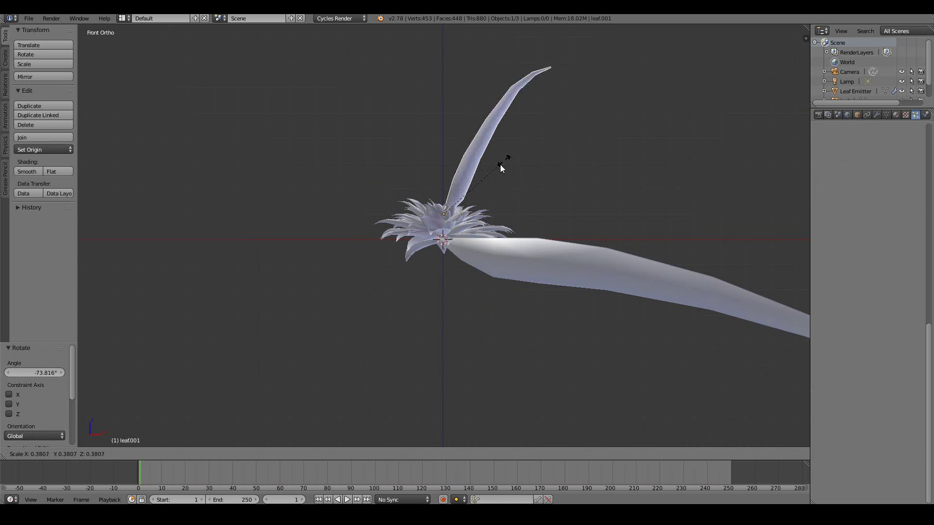
left_click(462, 216)
- Position the small upright leaf in the middle of the plant, adjusting it from the front and from an angled view
scroll(464, 215, "up", 3)
middle_click_drag(463, 216, 466, 214)
scroll(465, 213, "up", 3)
key("g")
left_click(413, 247)
scroll(480, 312, "up", 5)
scroll(480, 312, "down", 5)
middle_click_drag(494, 319, 422, 312)
key("g")
left_click(423, 303)
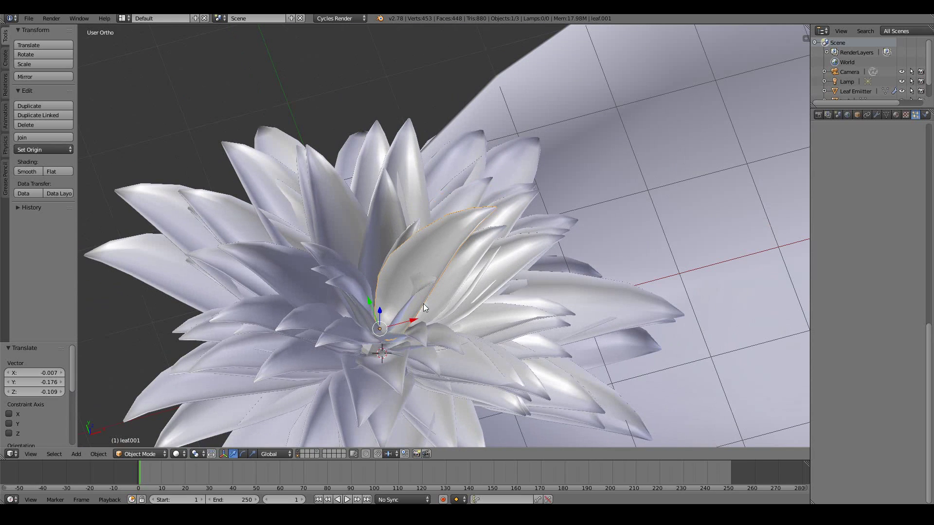
- Duplicate the upright leaf about 0.10 in X and 0.30 in Y away and rotate the copy about Z to face the first one
key("KP_7")
scroll(424, 303, "up", 2)
key("shift+d")
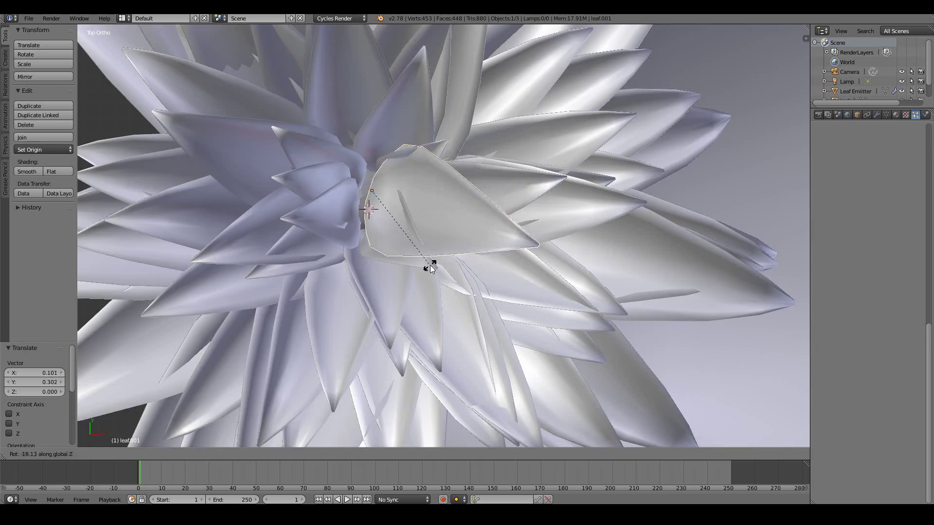
left_click(399, 162)
key("r")
key("z")
left_click(320, 57)
- In Edit Mode, select vertex rings near the upright leaves' tips and move them with proportional editing so the tips lean together
key("KP_1")
key("Tab")
key("a")
middle_click_drag(428, 154, 347, 51)
key("b")
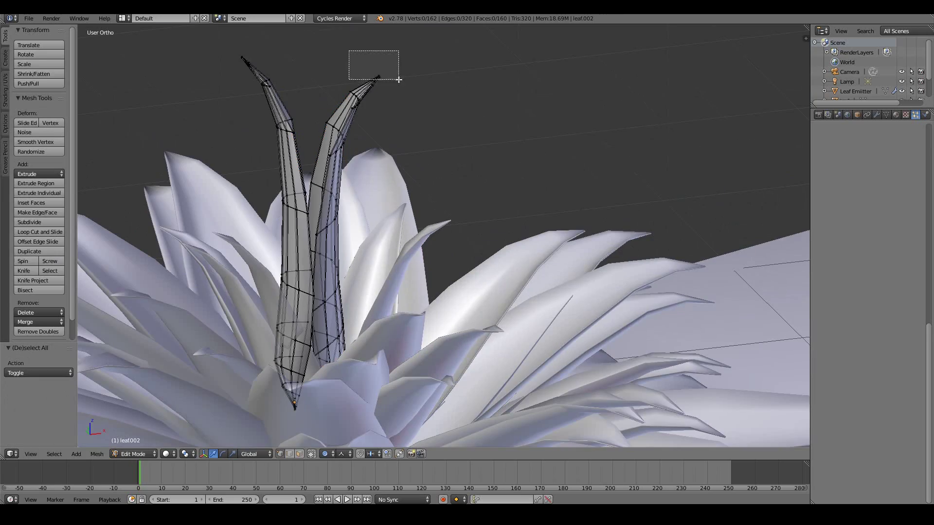
scroll(478, 97, "down", 3)
key("c")
middle_click_drag(292, 136, 398, 192)
key("Tab")
key("Tab")
key("a")
scroll(354, 146, "up", 2)
right_click(351, 95, "shift")
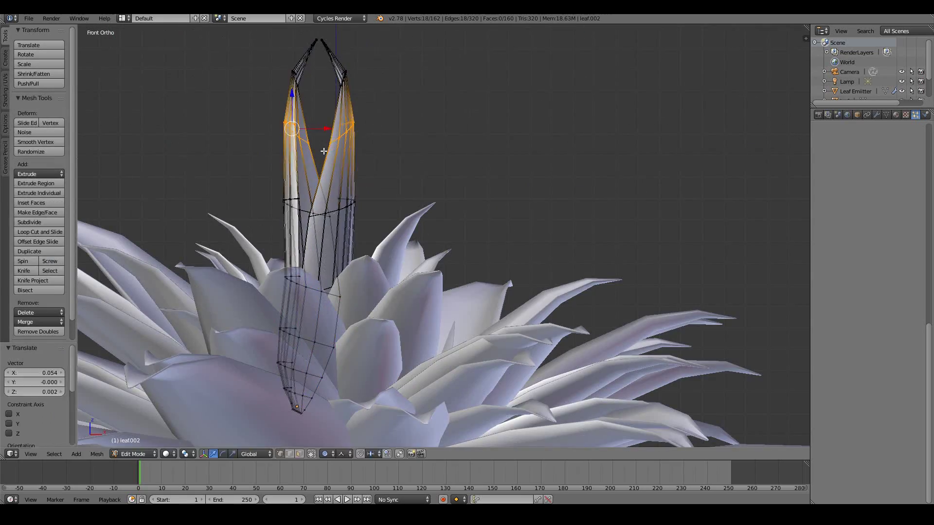
key("g")
left_click(355, 92)
- Scale the upright leaf mesh along Y and finish its placement with a small move of about -0.016 in X
key("KP_7")
key("a")
key("s")
key("y")
left_click(458, 234)
key("g")
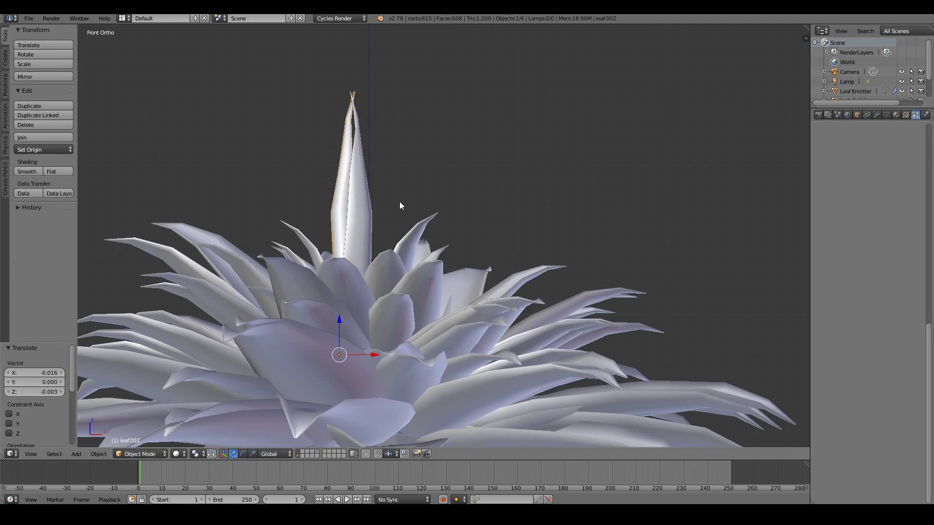
- Try scaling down the upright leaf, including its whole mesh in Edit Mode with proportional editing, and undo the scaling
key("KP_7")
key("KP_1")
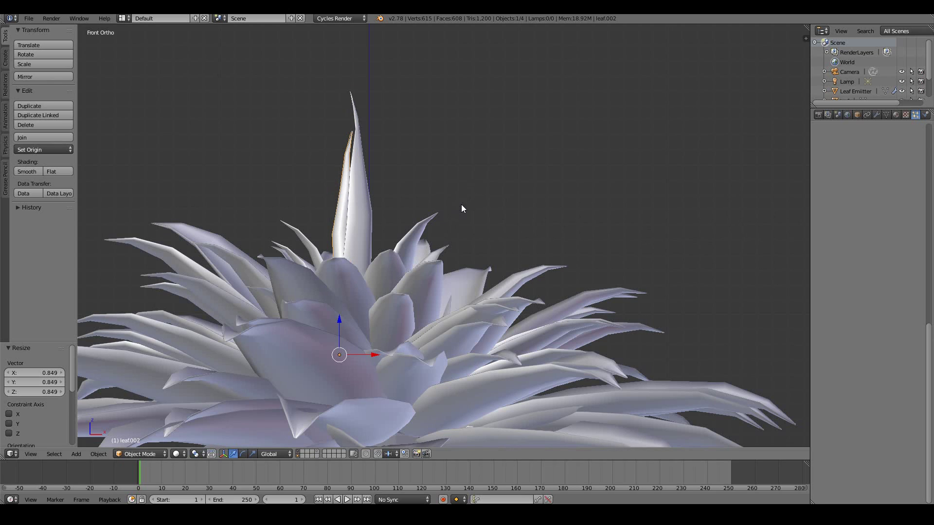
key("Tab")
key("s")
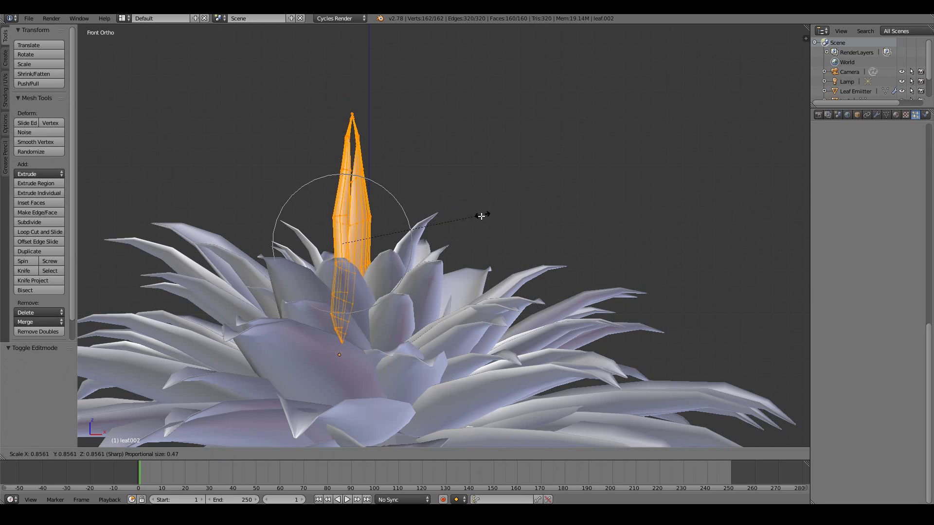
key("Escape")
key("s")
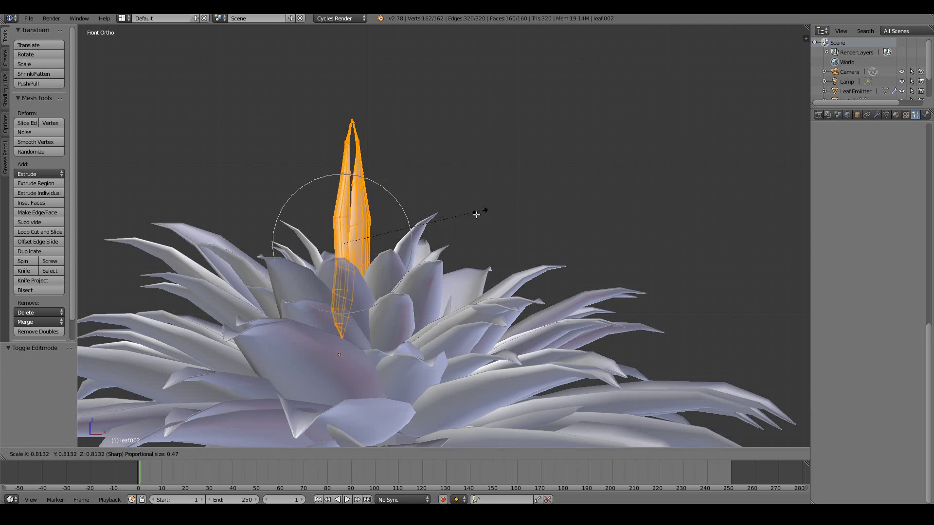
left_click(454, 252)
key("Tab")
key("Tab")
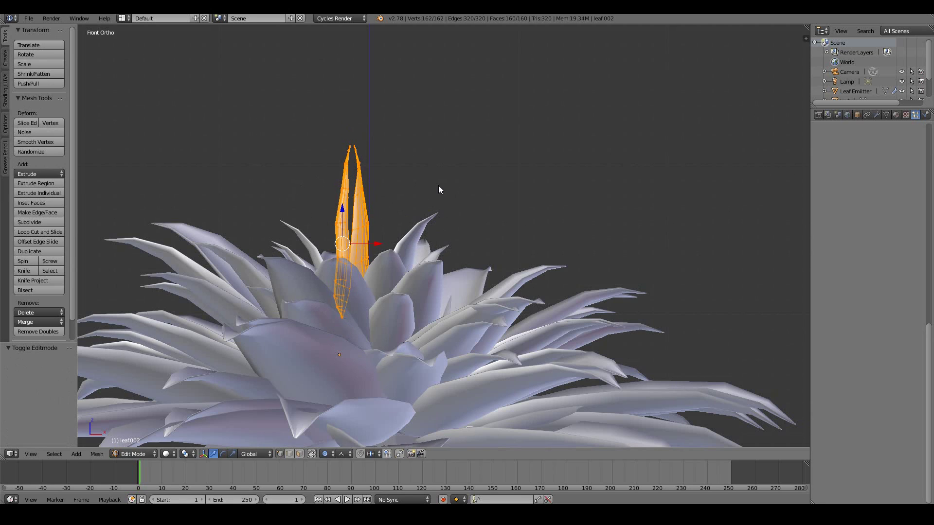
key("Tab")
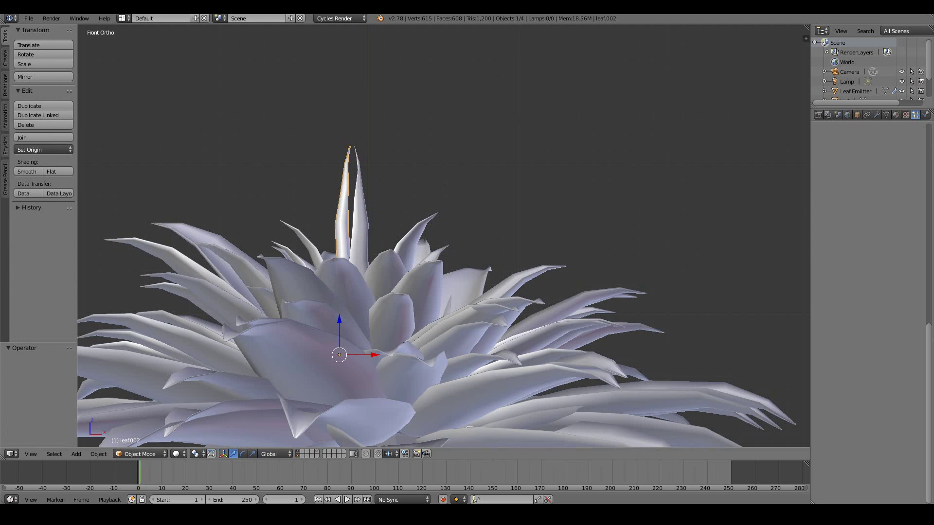
key("ctrl+z")
- Select both upright centre leaves in Object Mode and scale them down together
right_click(367, 185, "shift")
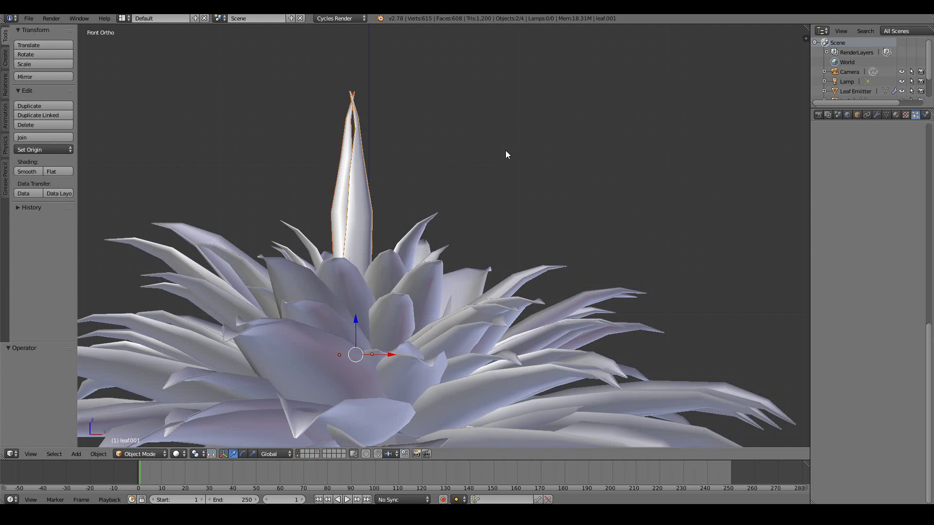
key("s")
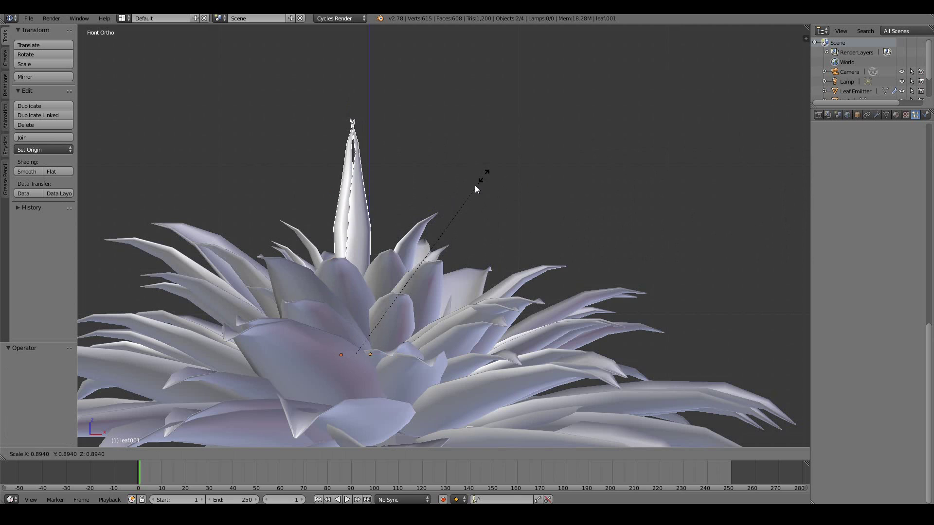
left_click(445, 219)
key("Tab")
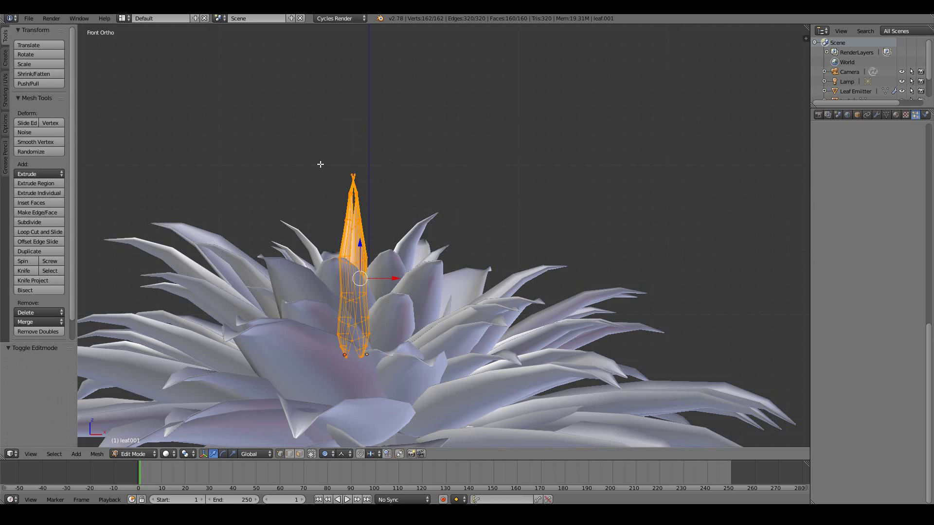
key("Tab")
- Hide and show the layer with the two centre leaves to compare the plant with and without them from several angles
middle_click_drag(298, 162, 341, 379)
left_click(299, 455)
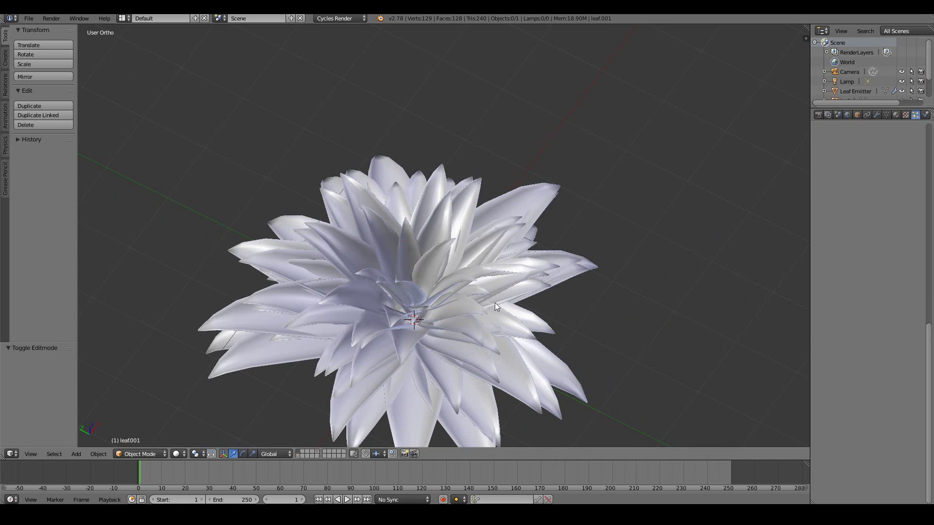
scroll(494, 303, "down", 3)
middle_click_drag(495, 302, 516, 299)
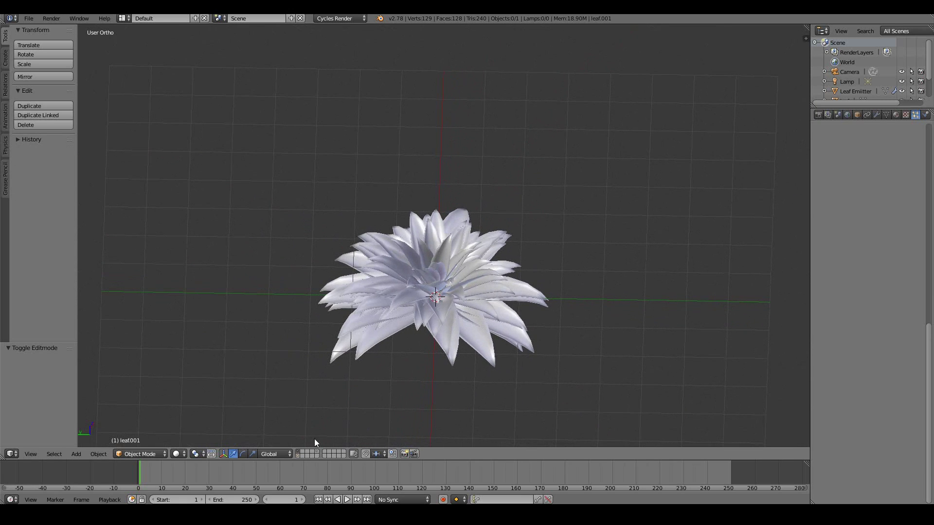
left_click(298, 454)
scroll(492, 263, "up", 6)
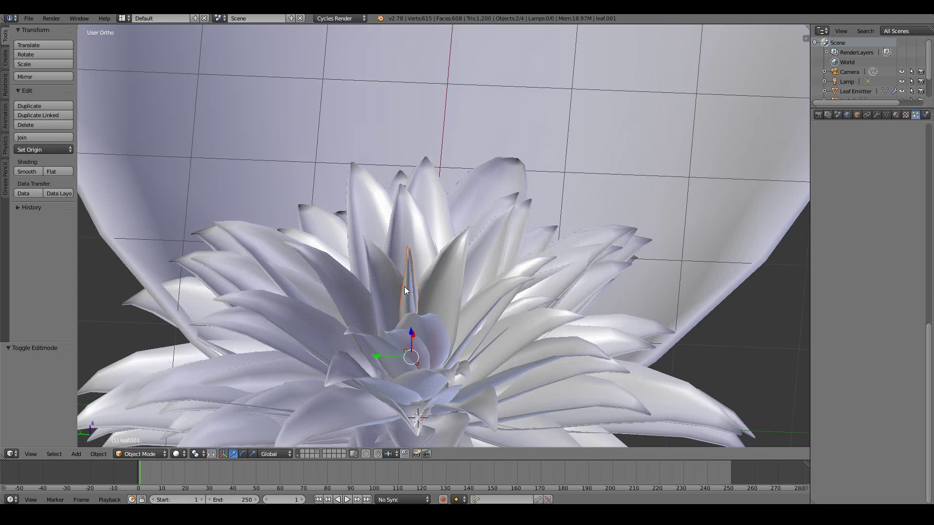
middle_click_drag(404, 287, 381, 284)
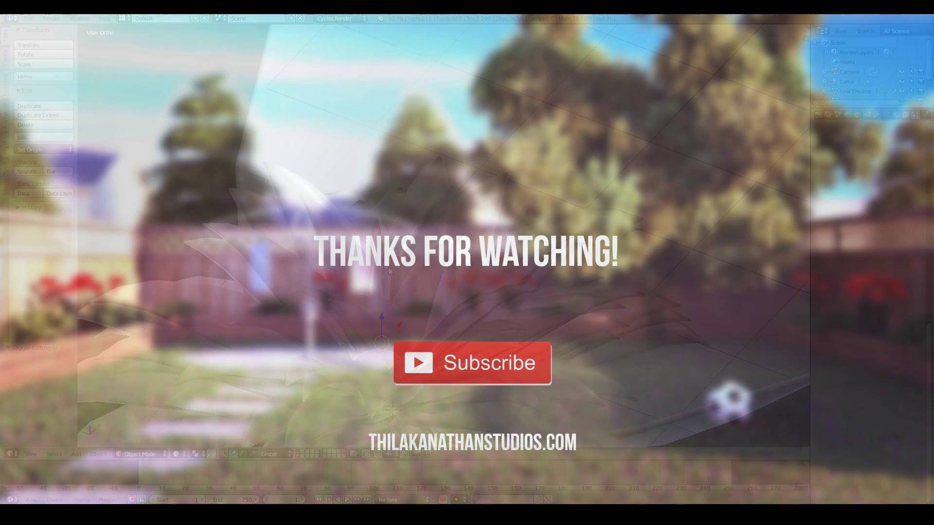